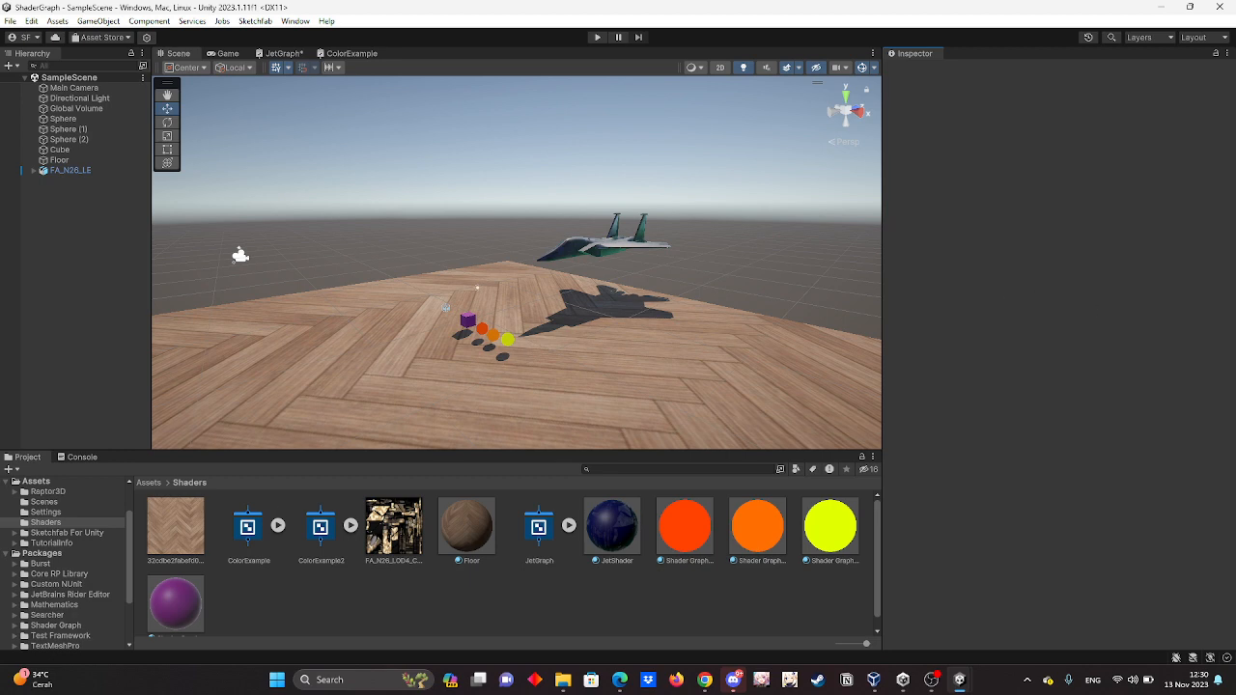
Examine the fighter jet and the coloured cube and spheres on the wooden floor from a closer viewpoint.
{"action": "right_click_drag", "start_coordinate": [665, 365], "coordinate": [706, 299]}
{"action": "scroll", "coordinate": [558, 357], "scroll_direction": "up", "scroll_amount": 2}
{"action": "scroll", "coordinate": [527, 354], "scroll_direction": "up", "scroll_amount": 6}
{"action": "scroll", "coordinate": [693, 315], "scroll_direction": "down", "scroll_amount": 1}
{"action": "scroll", "coordinate": [690, 331], "scroll_direction": "up", "scroll_amount": 2}
{"action": "middle_click_drag", "start_coordinate": [741, 287], "coordinate": [706, 293]}
{"action": "right_click_drag", "start_coordinate": [706, 293], "coordinate": [641, 304]}
{"action": "scroll", "coordinate": [646, 304], "scroll_direction": "down", "scroll_amount": 2}
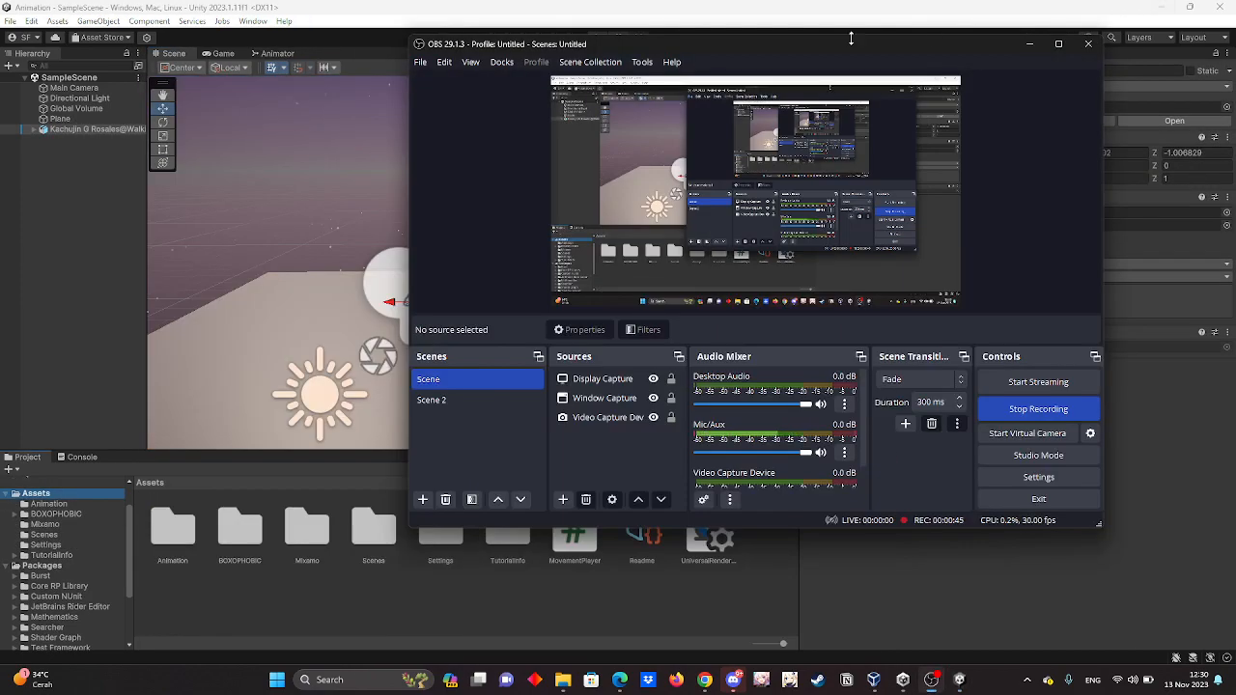
Minimize the recorder window and view the Fighter Jet Low Poly page of the Unity Asset Store in the browser.
{"action": "left_click", "coordinate": [1029, 44]}
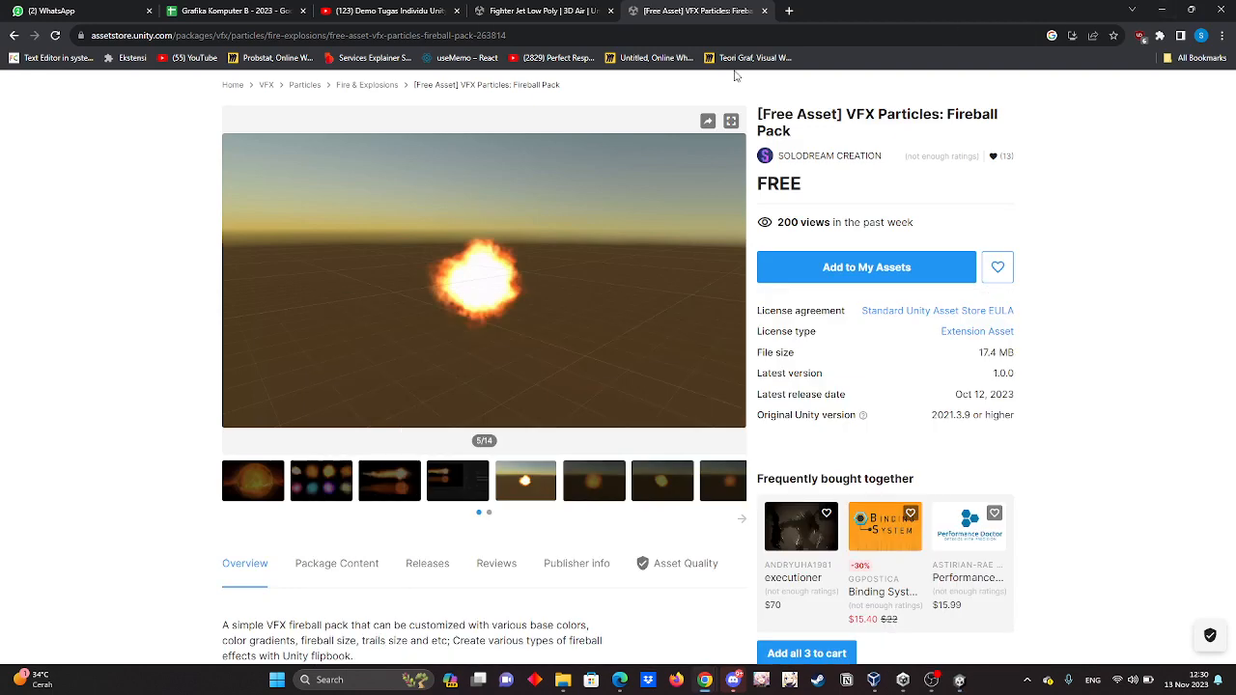
{"action": "left_click", "coordinate": [545, 11]}
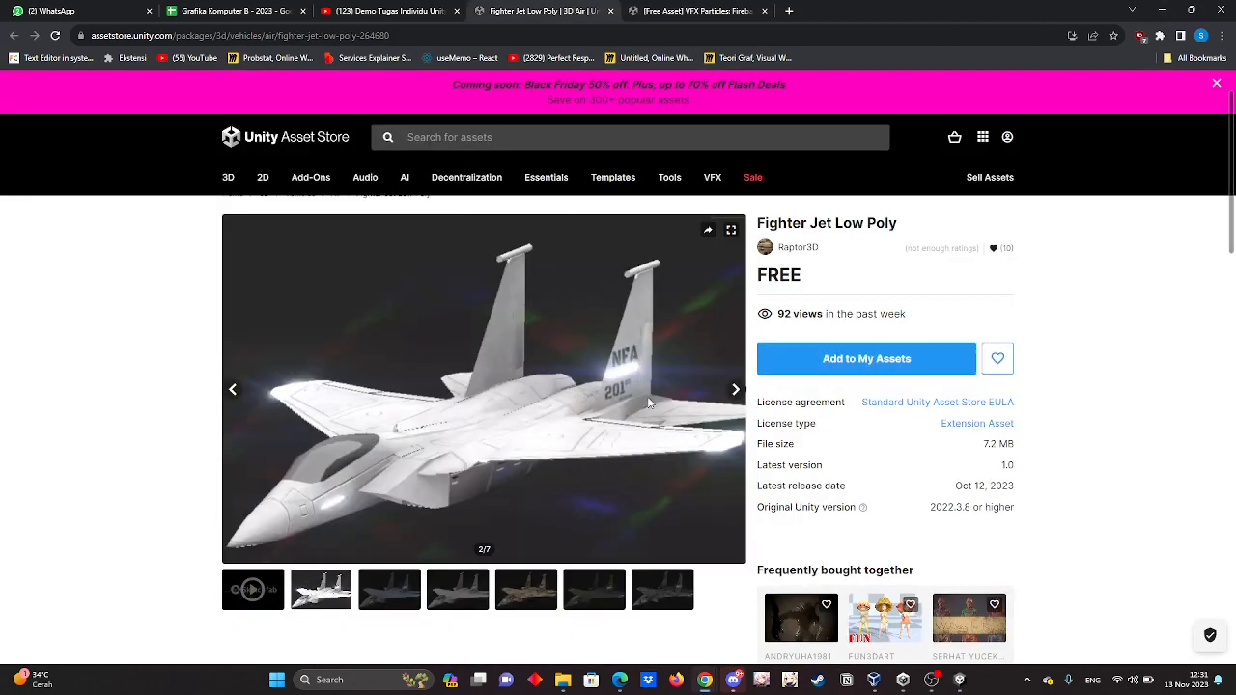
Switch back to the ShaderGraph project in Unity and check the Fighter Jet Low Poly package in the Package Manager.
{"action": "mouse_move", "coordinate": [957, 680]}
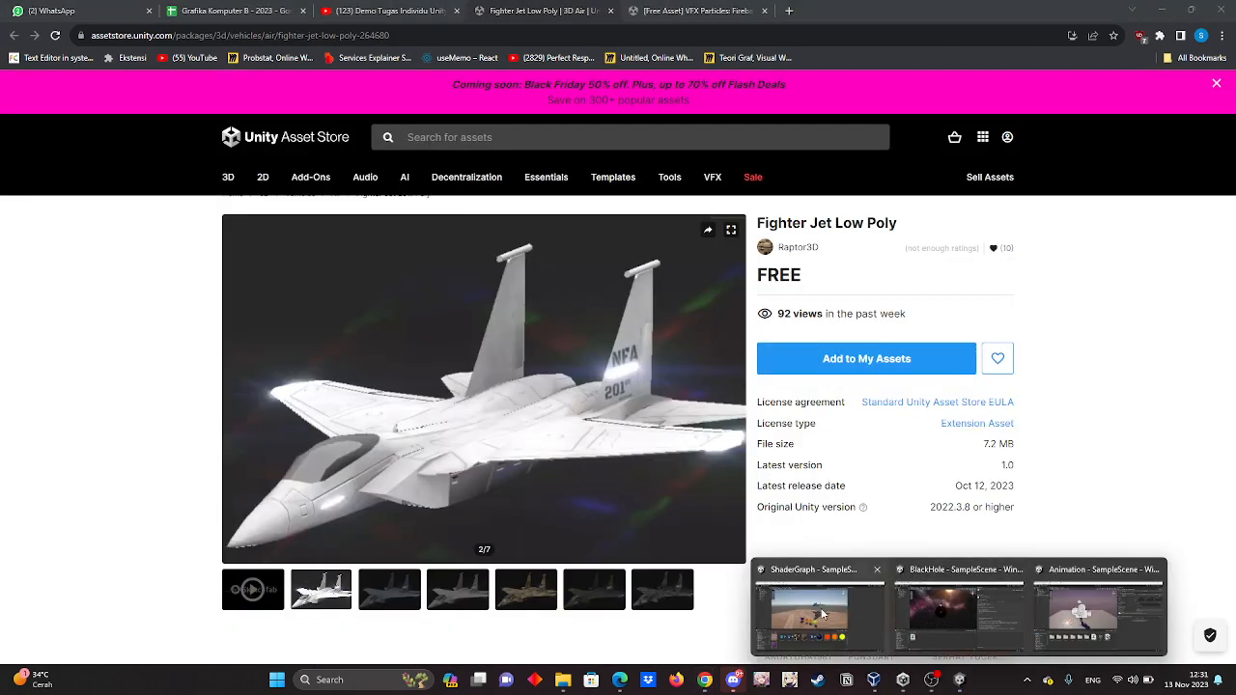
{"action": "left_click", "coordinate": [770, 575]}
{"action": "left_click", "coordinate": [295, 21]}
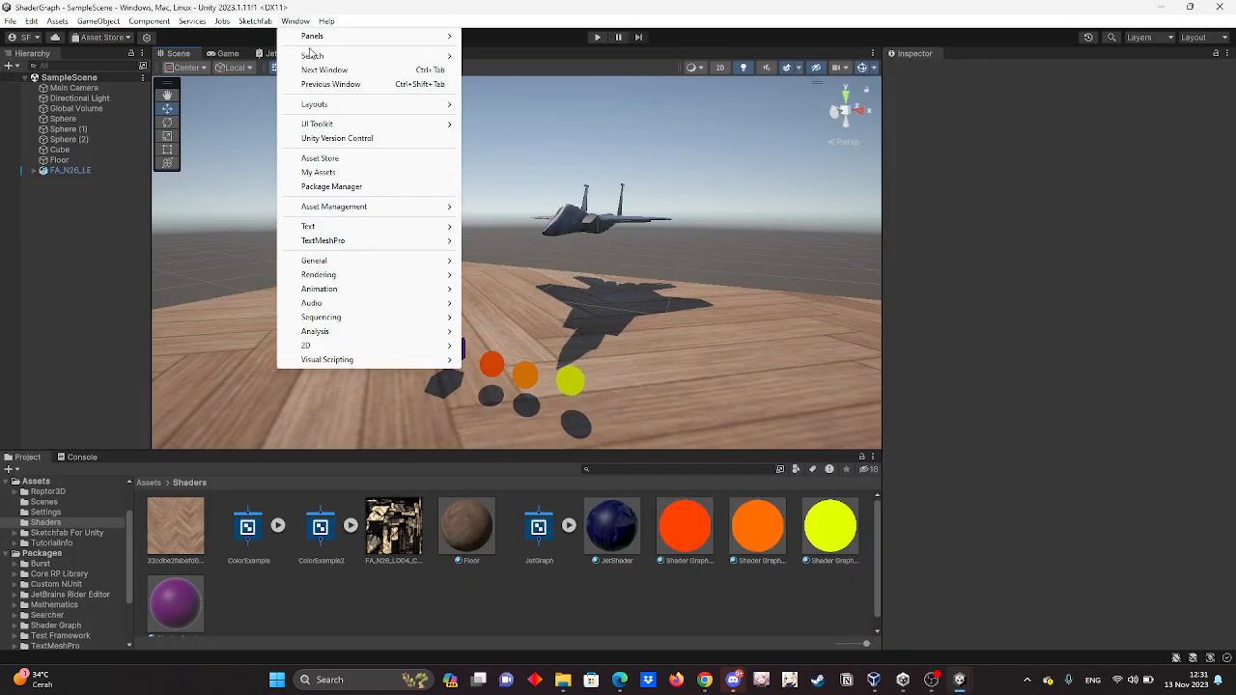
{"action": "left_click", "coordinate": [381, 184]}
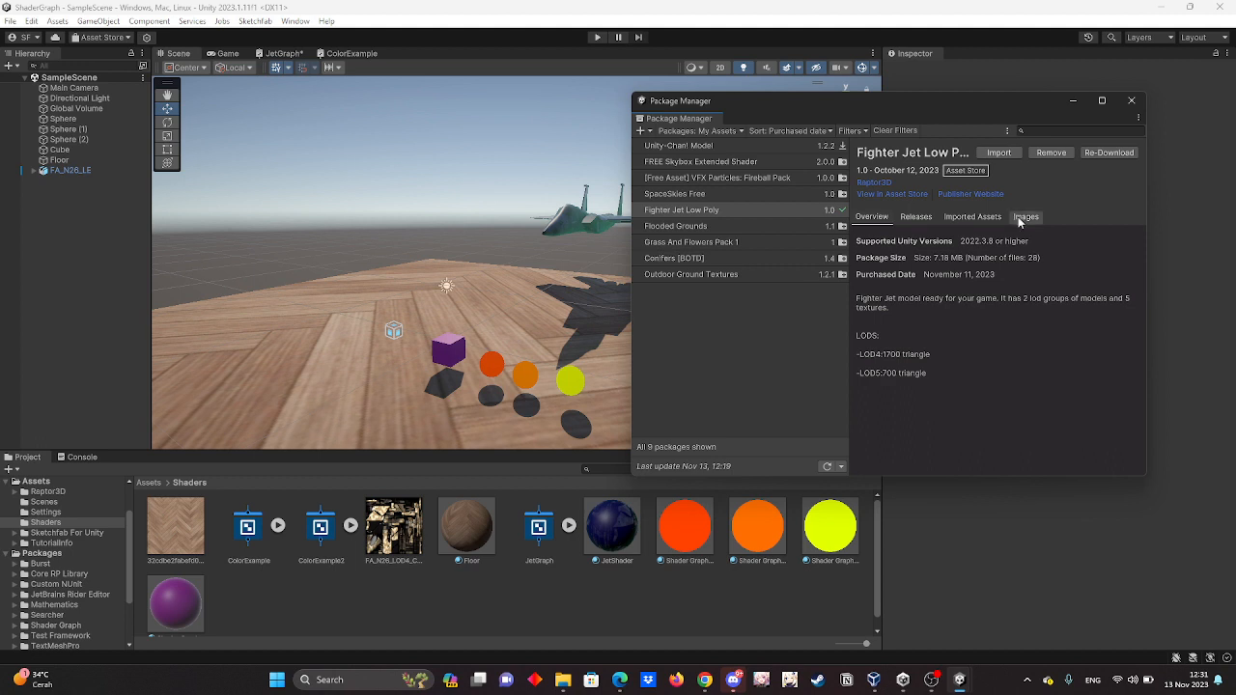
{"action": "left_click", "coordinate": [358, 601]}
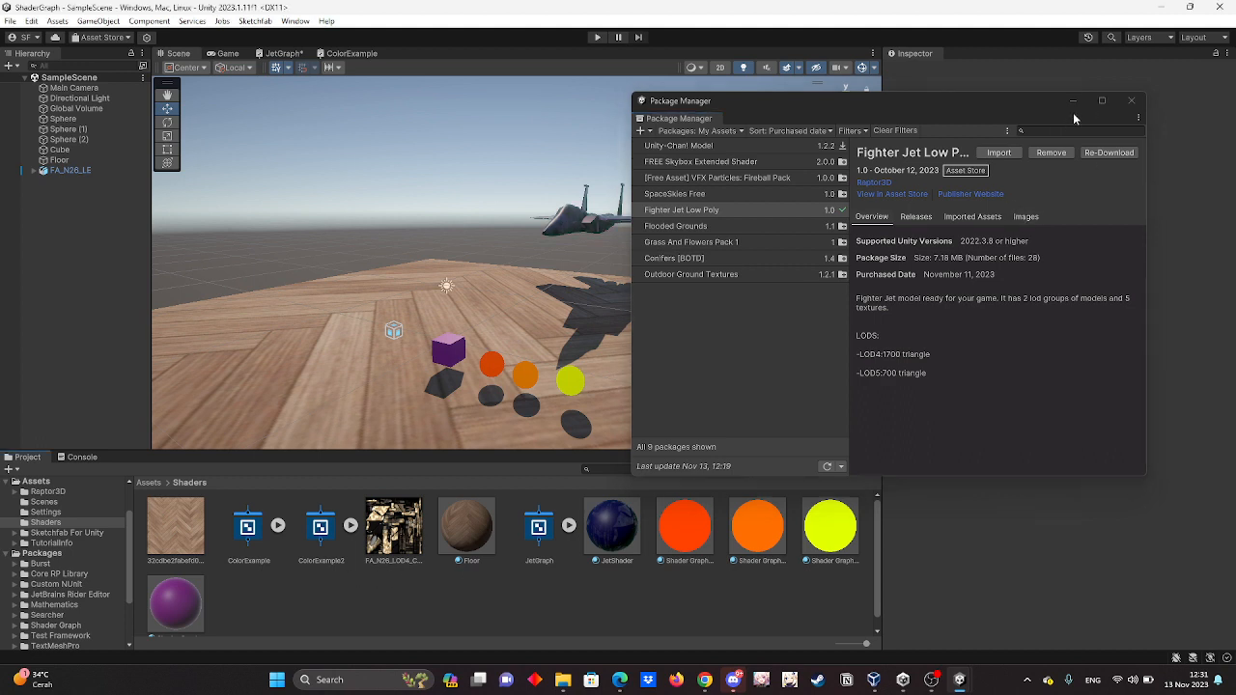
{"action": "left_click", "coordinate": [1131, 100]}
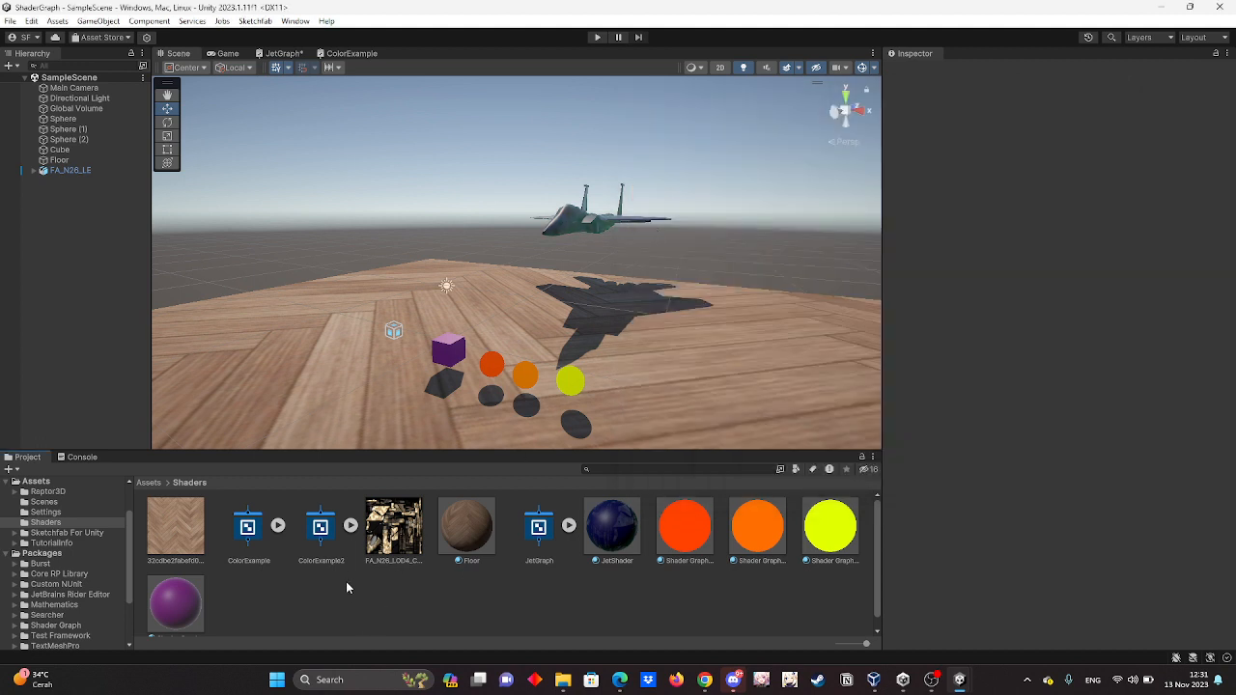
Place a second FA_N26_LE jet from the Raptor3D/FA_N26/0_Mesh folder in the scene and delete it again.
{"action": "left_click", "coordinate": [58, 491]}
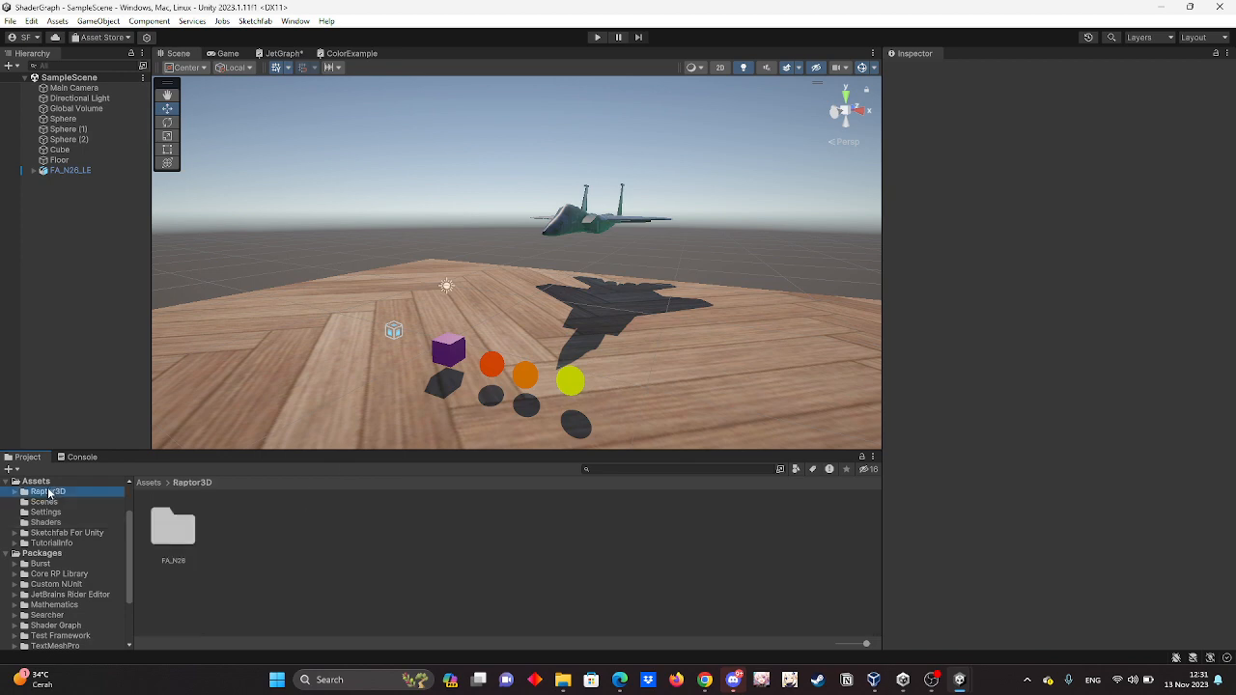
{"action": "double_click", "coordinate": [175, 526]}
{"action": "double_click", "coordinate": [181, 533]}
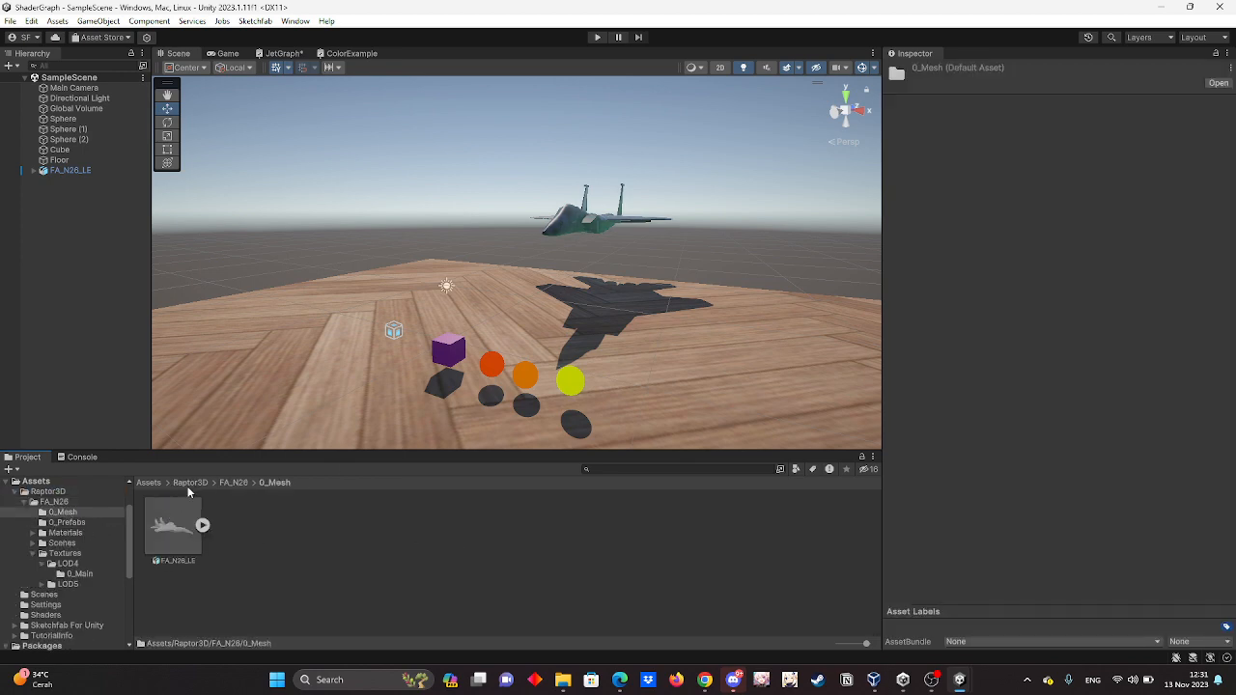
{"action": "left_click", "coordinate": [176, 521]}
{"action": "left_click_drag", "start_coordinate": [180, 520], "coordinate": [301, 304]}
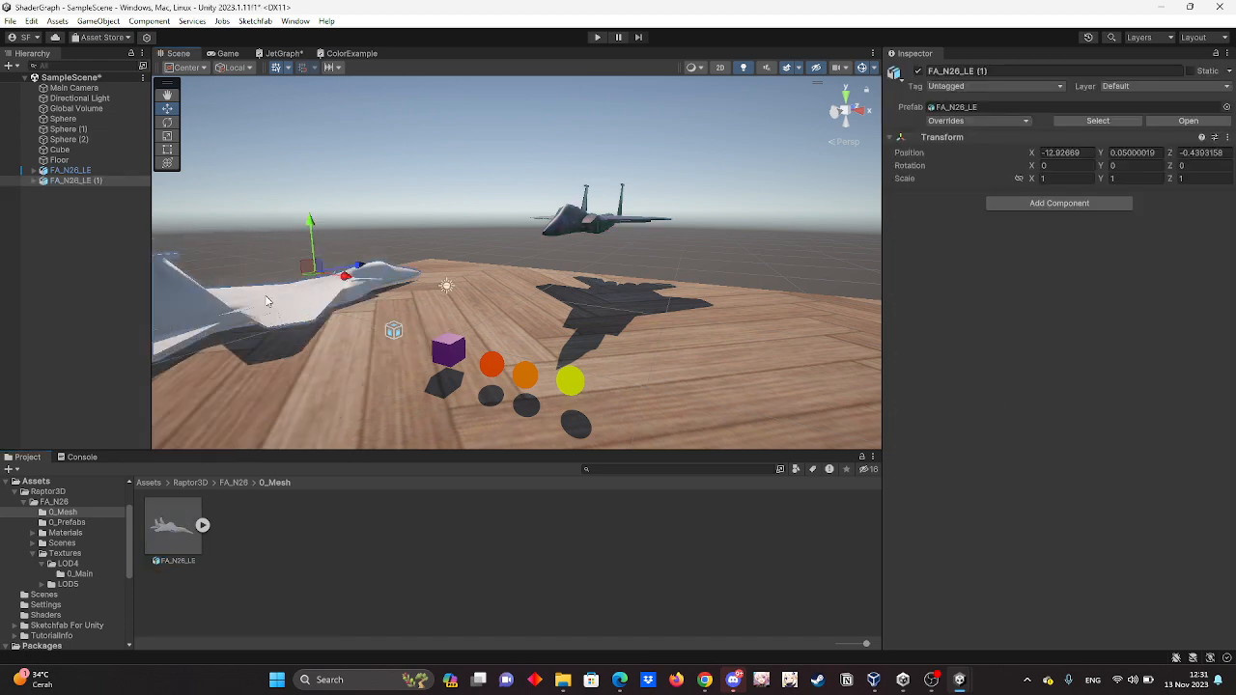
{"action": "right_click", "coordinate": [51, 180]}
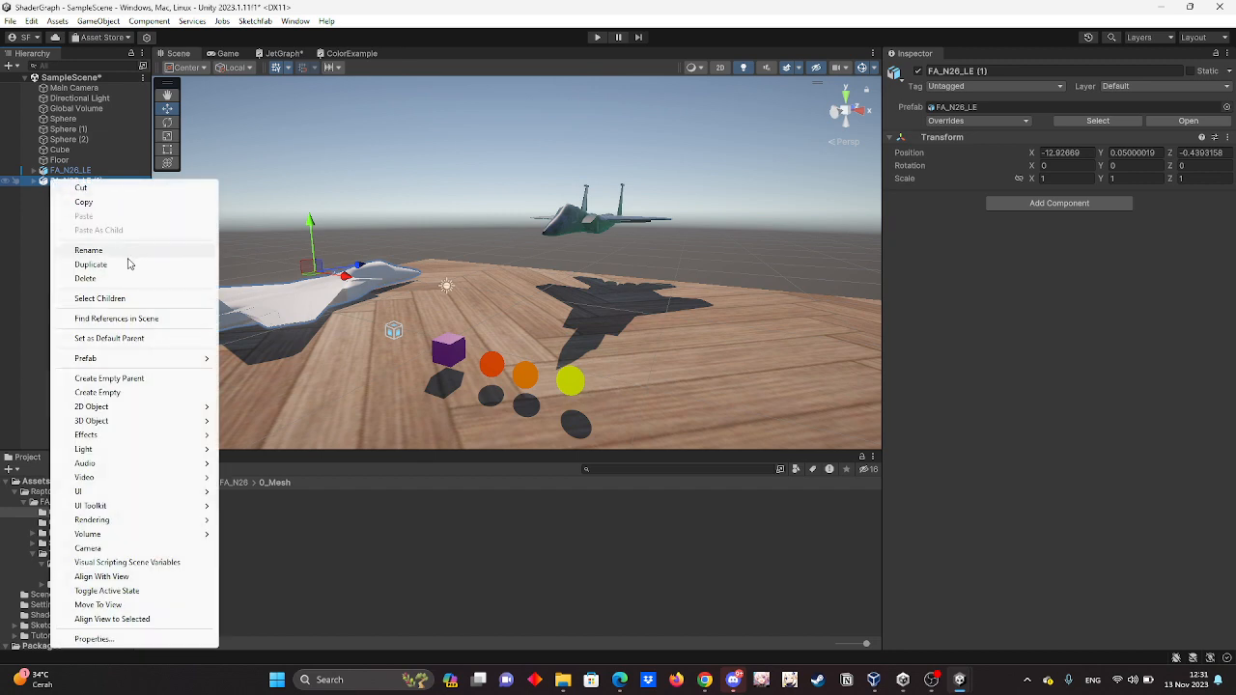
{"action": "left_click", "coordinate": [118, 279]}
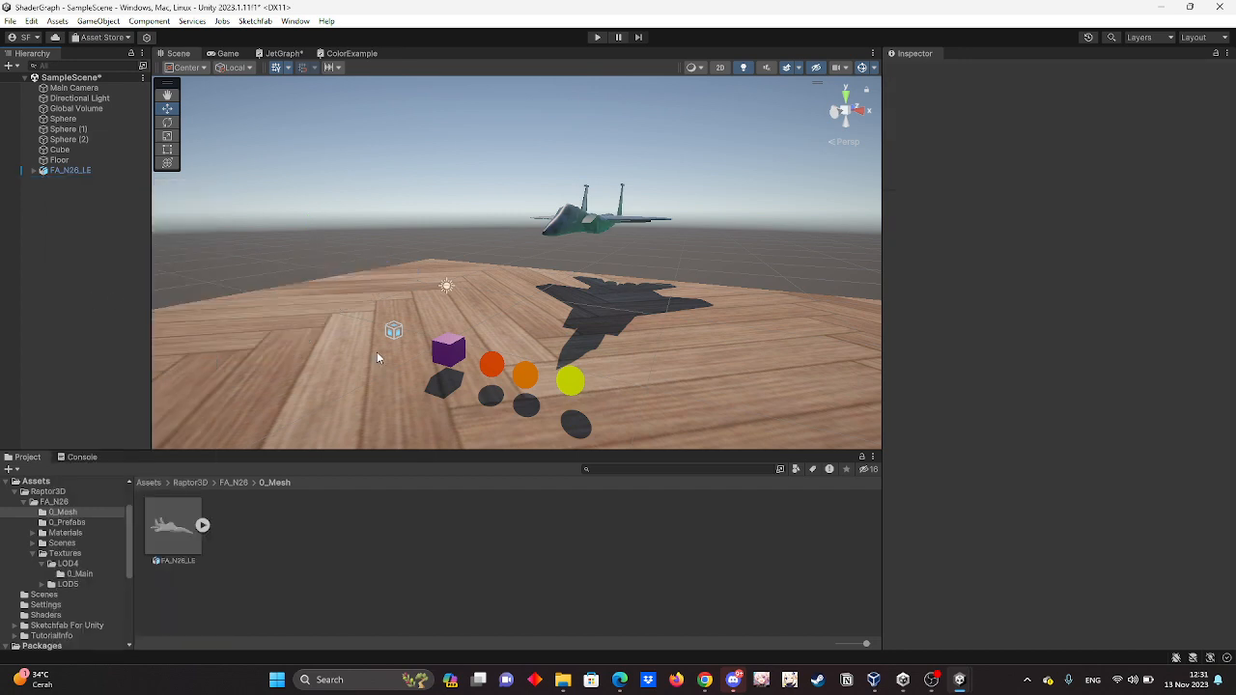
Collapse the Raptor3D folder tree and open the Shaders folder of the project assets.
{"action": "mouse_move", "coordinate": [385, 412]}
{"action": "middle_mouse_down"}
{"action": "mouse_move", "coordinate": [404, 418]}
{"action": "mouse_move", "coordinate": [403, 403]}
{"action": "mouse_move", "coordinate": [379, 391]}
{"action": "mouse_move", "coordinate": [375, 401]}
{"action": "middle_mouse_up"}
{"action": "right_click_drag", "start_coordinate": [487, 359], "coordinate": [610, 330]}
{"action": "key", "text": "w"}
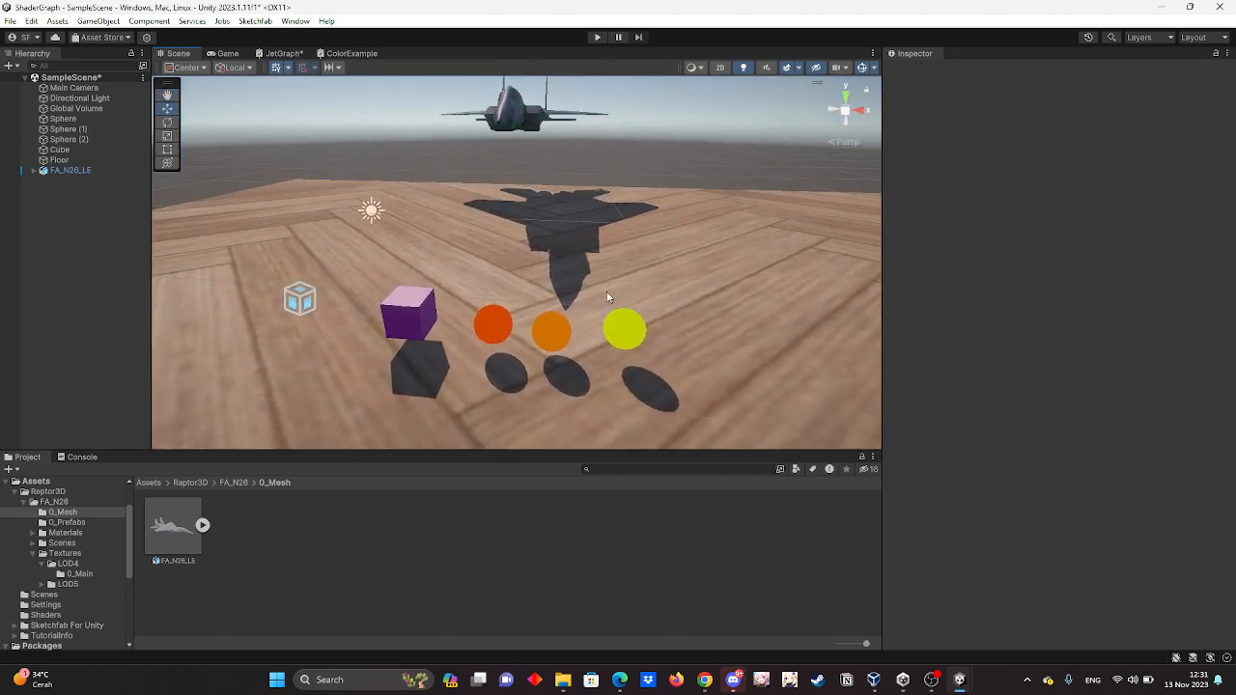
{"action": "left_click", "coordinate": [24, 503]}
{"action": "left_click", "coordinate": [41, 492]}
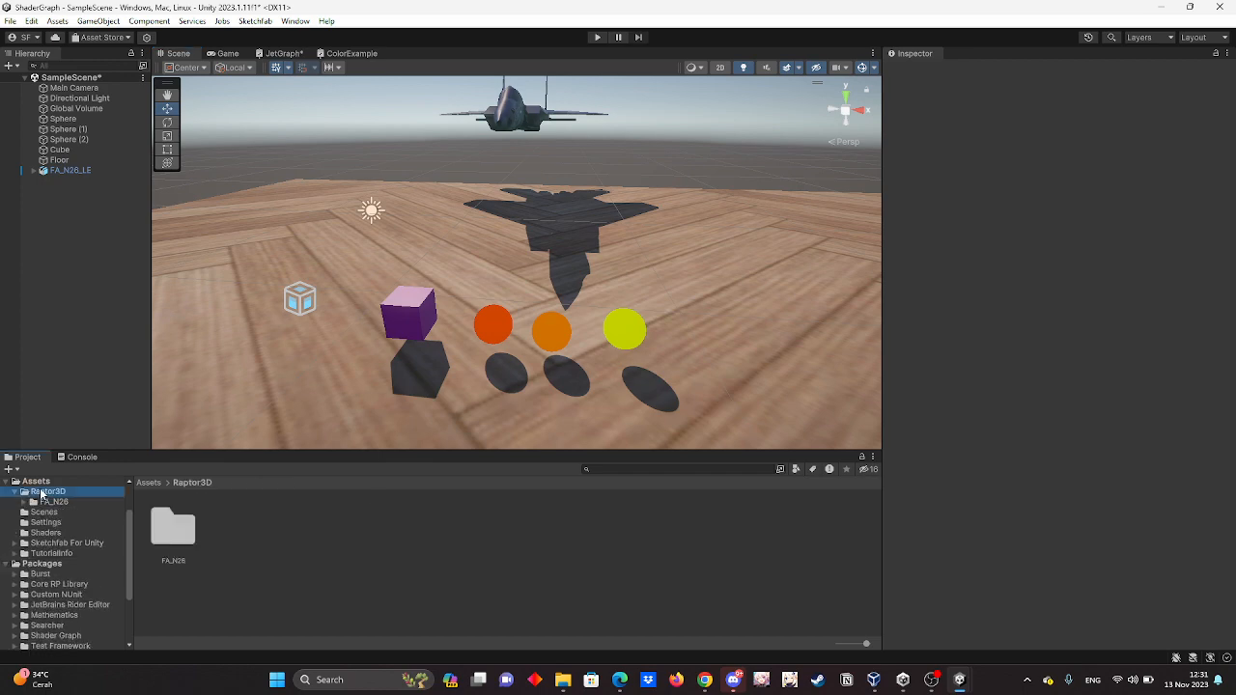
{"action": "left_click", "coordinate": [14, 492]}
{"action": "left_click", "coordinate": [48, 523]}
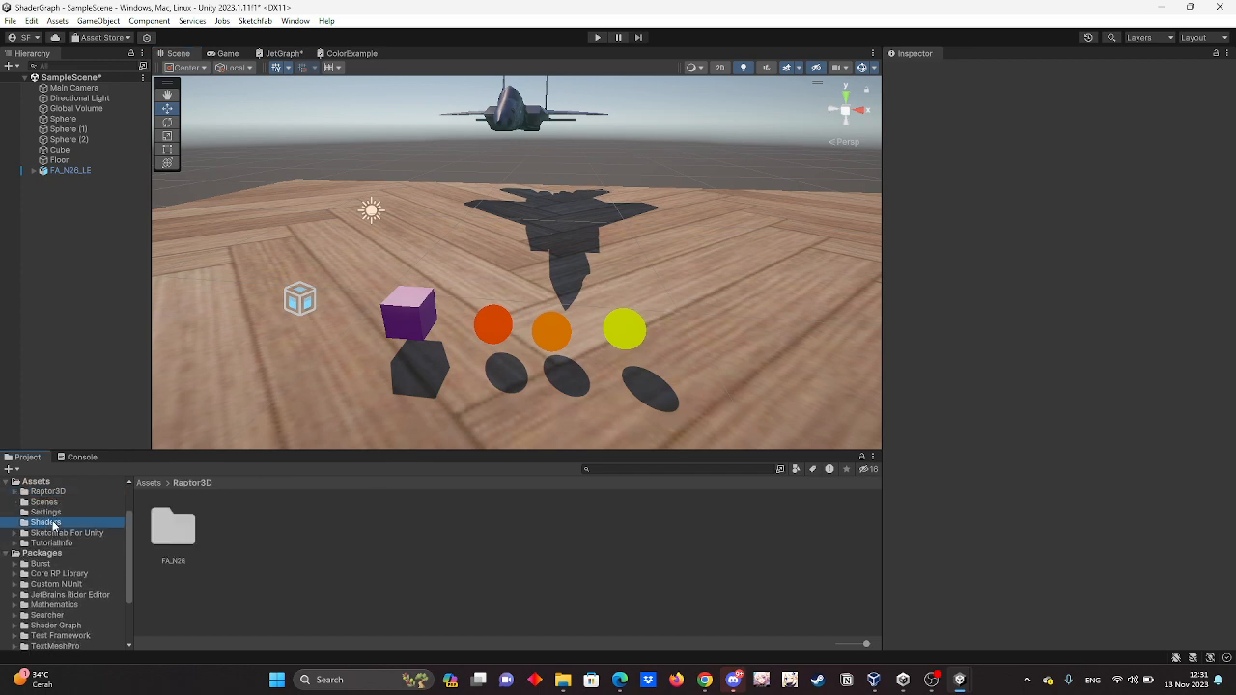
{"action": "right_click_drag", "start_coordinate": [533, 397], "coordinate": [565, 386]}
{"action": "scroll", "coordinate": [593, 400], "scroll_direction": "up", "scroll_amount": 3}
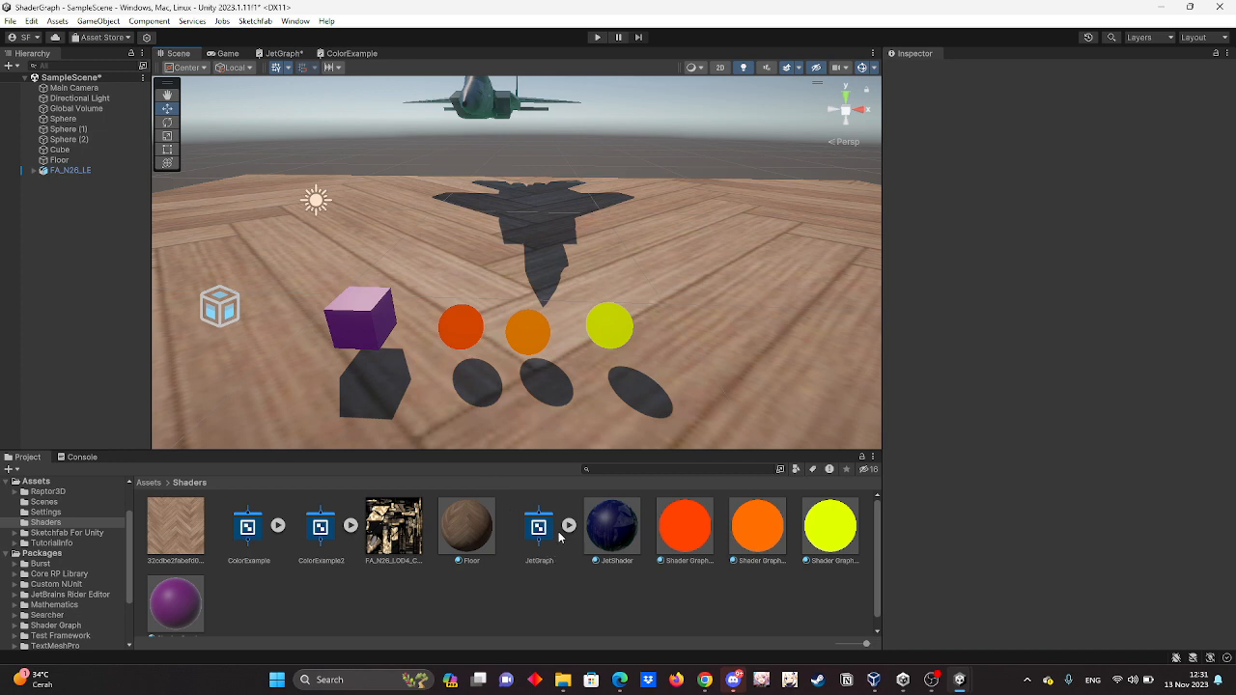
Open the ColorExample shader graph, inspect the settings of its BaseColor property and return to the scene.
{"action": "double_click", "coordinate": [247, 527]}
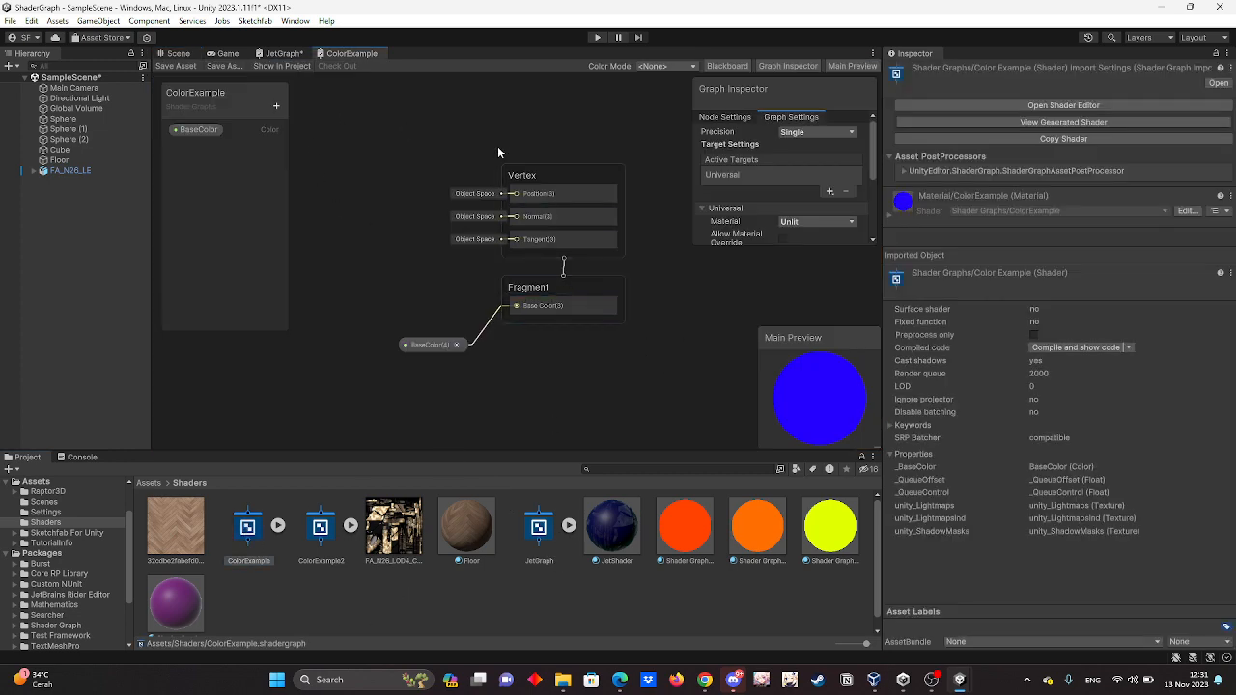
{"action": "left_click", "coordinate": [348, 596]}
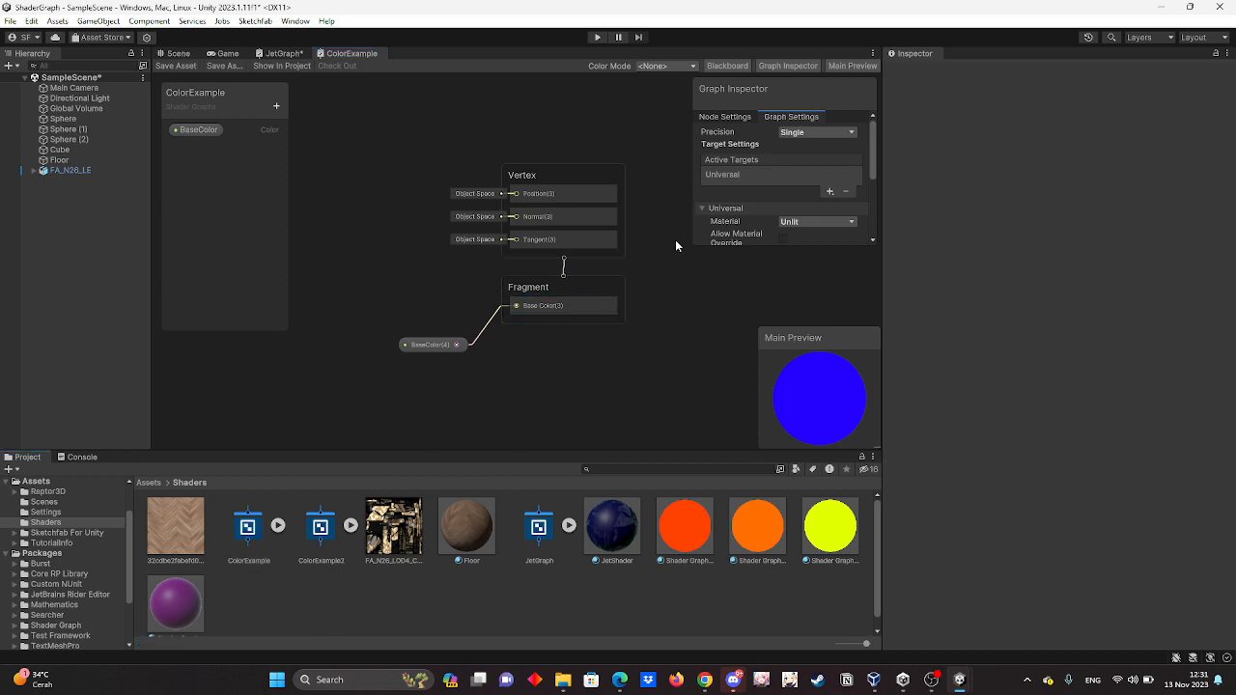
{"action": "left_click", "coordinate": [197, 130]}
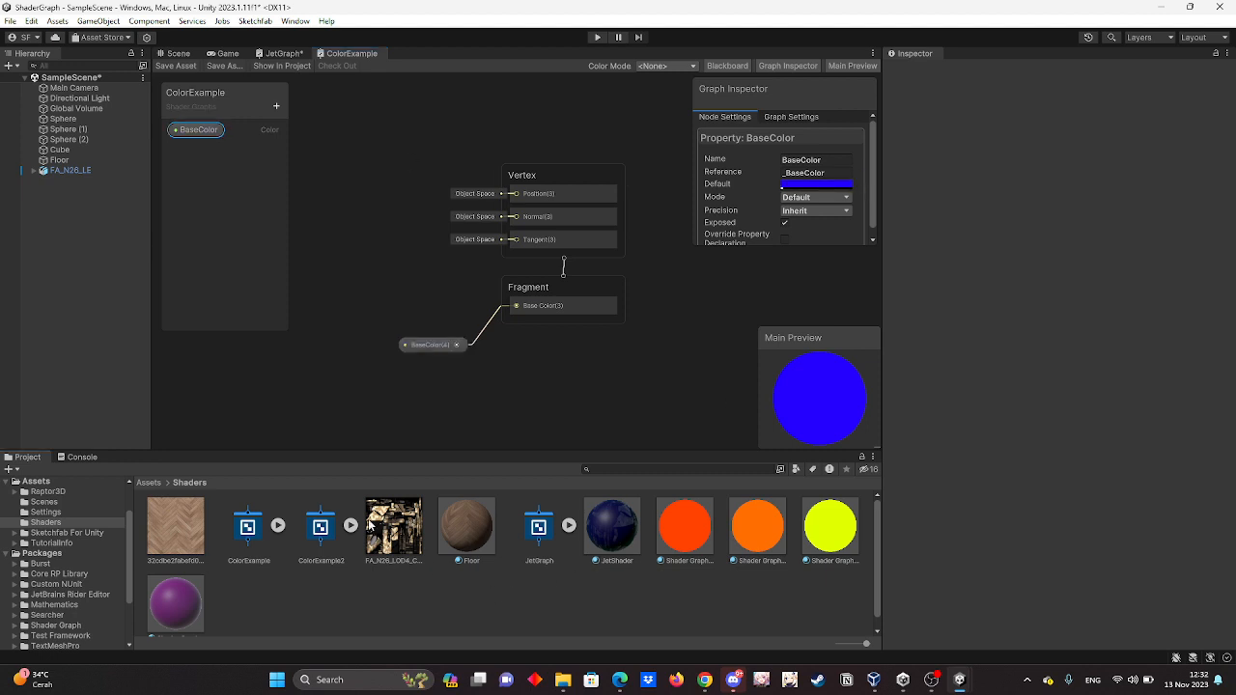
{"action": "left_click", "coordinate": [179, 54]}
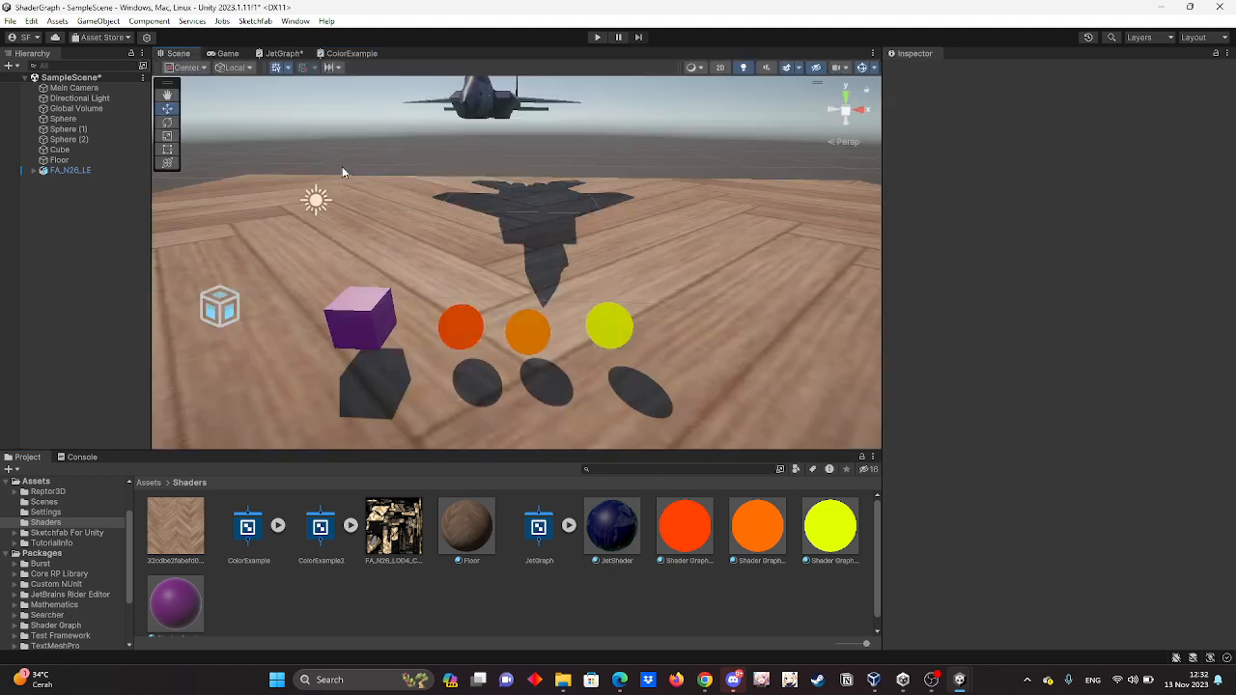
Select the floor beneath the coloured spheres in the scene.
{"action": "scroll", "coordinate": [606, 275], "scroll_direction": "down", "scroll_amount": 5}
{"action": "scroll", "coordinate": [606, 311], "scroll_direction": "up", "scroll_amount": 5}
{"action": "right_click_drag", "start_coordinate": [588, 277], "coordinate": [580, 306]}
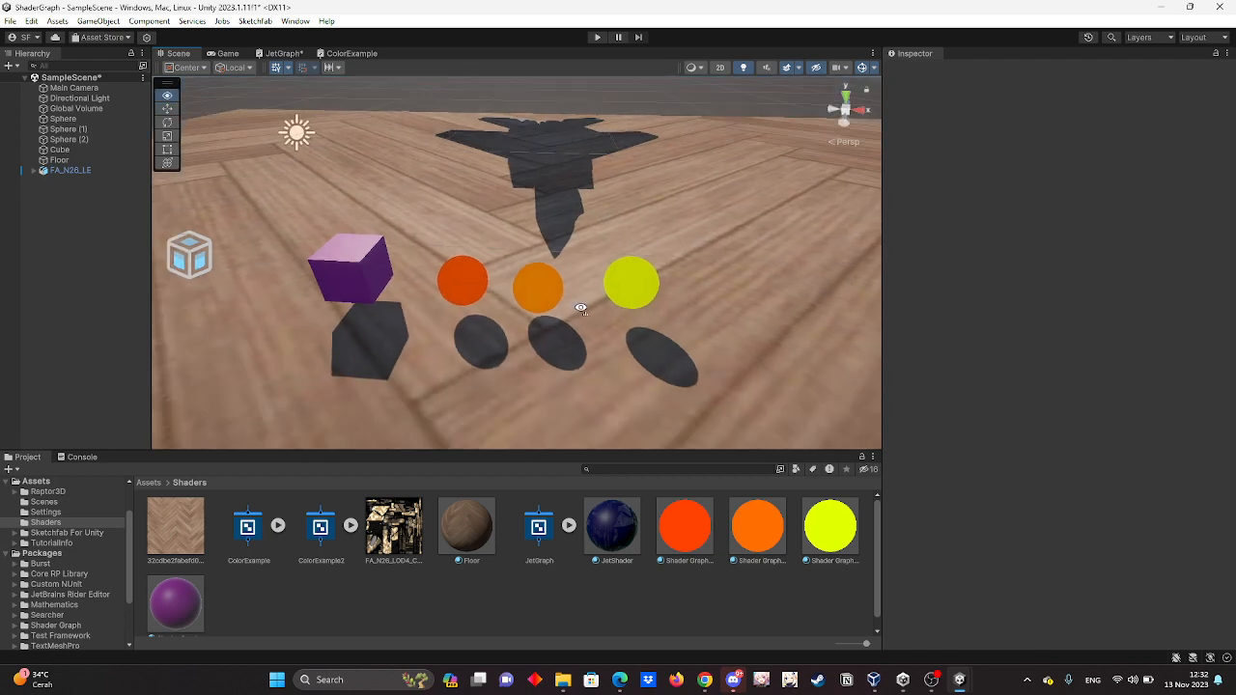
{"action": "left_click", "coordinate": [563, 348]}
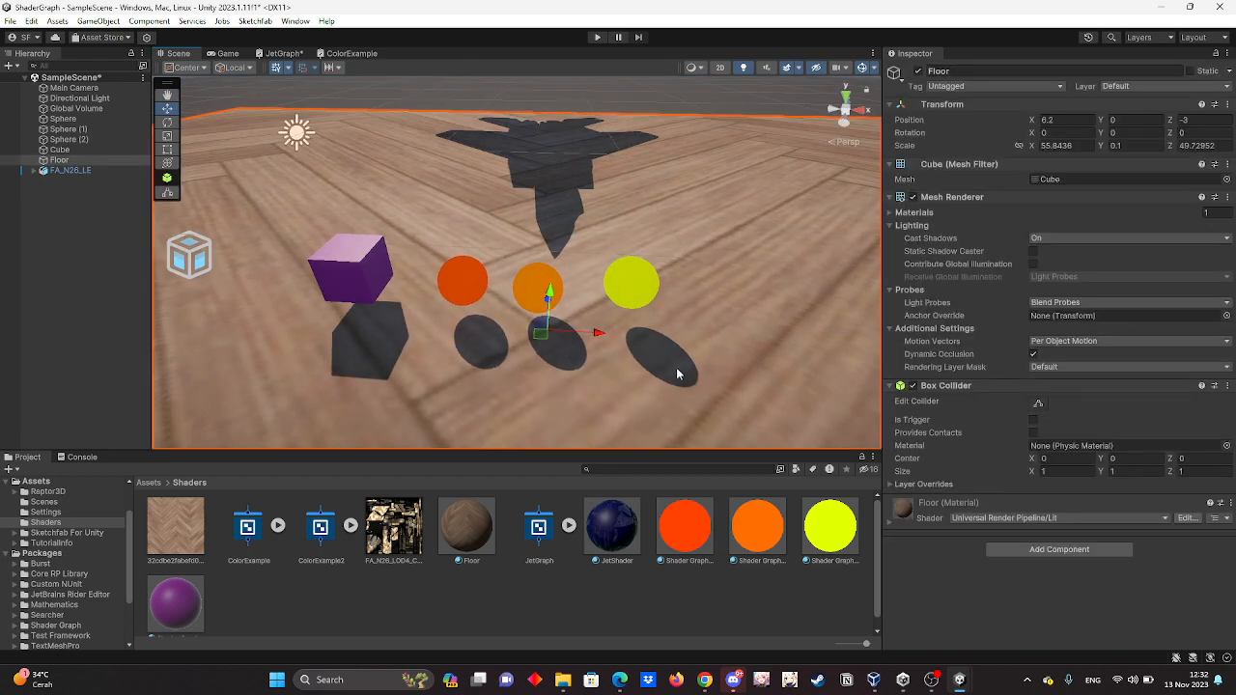
Open the ColorExample2 shader graph to view its vertex and fragment nodes, and return to the scene.
{"action": "double_click", "coordinate": [320, 527]}
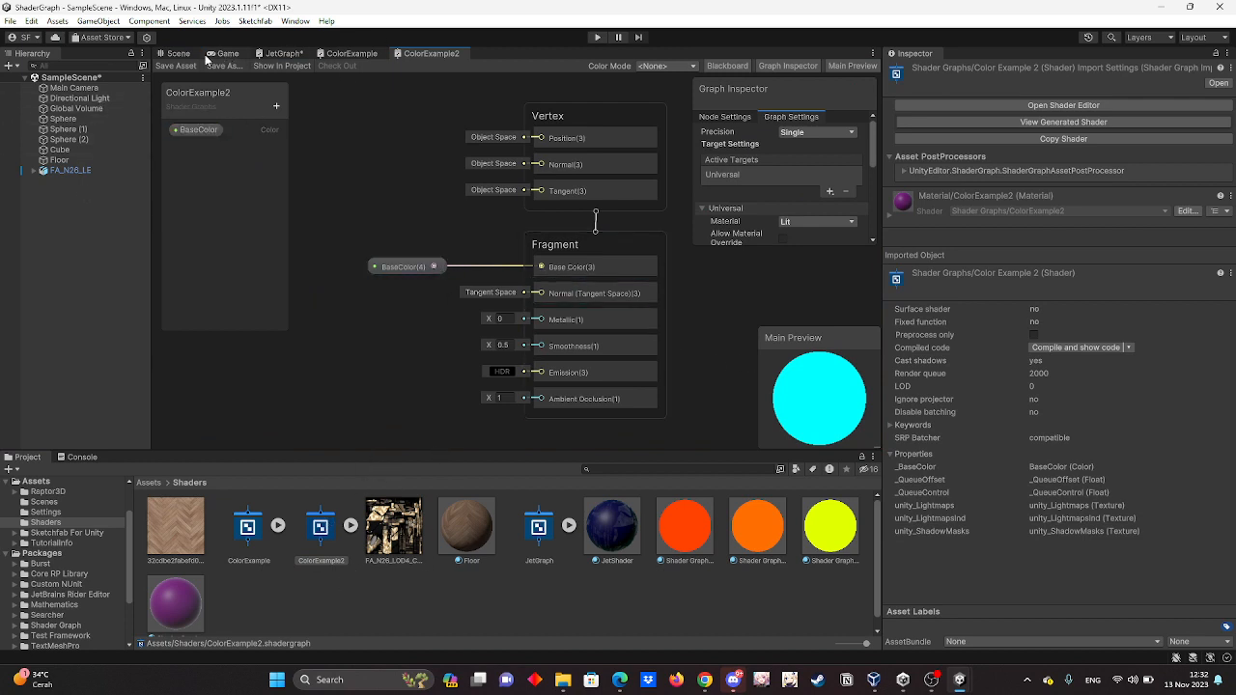
{"action": "left_click", "coordinate": [176, 53]}
Look up the URP Lit and Unlit Shader Graph types among the asset creation options of the Shaders folder.
{"action": "right_click", "coordinate": [129, 209]}
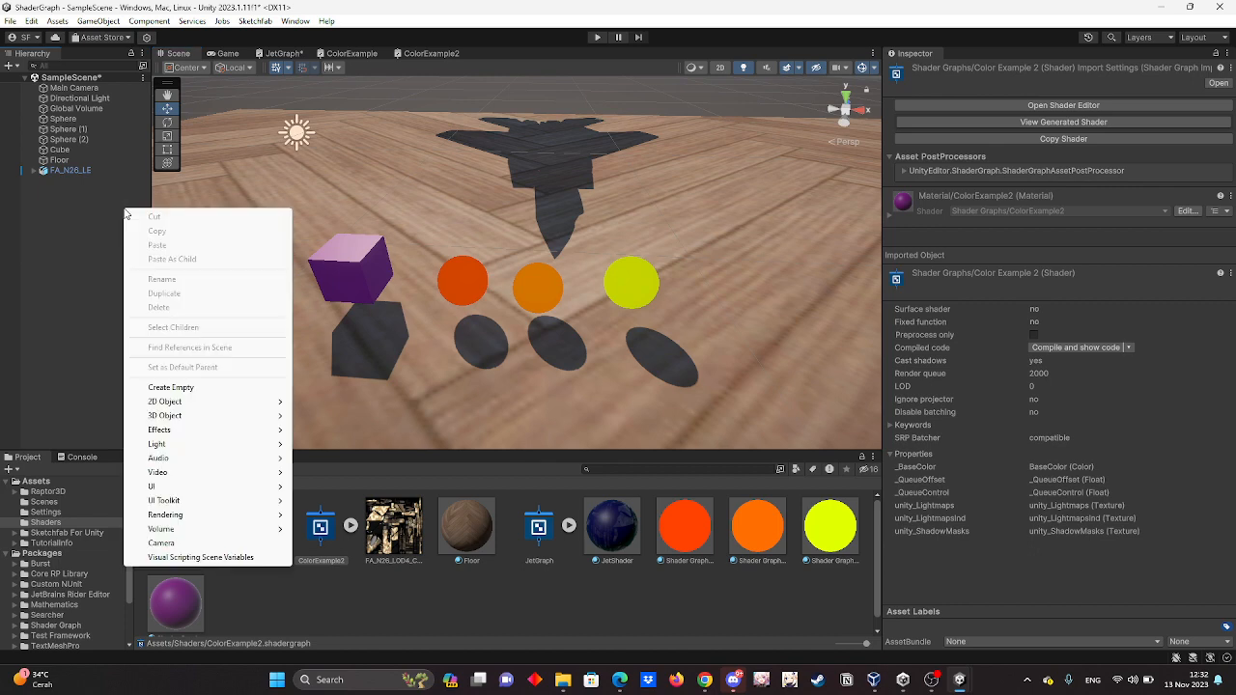
{"action": "left_click", "coordinate": [216, 317]}
{"action": "right_click", "coordinate": [336, 579]}
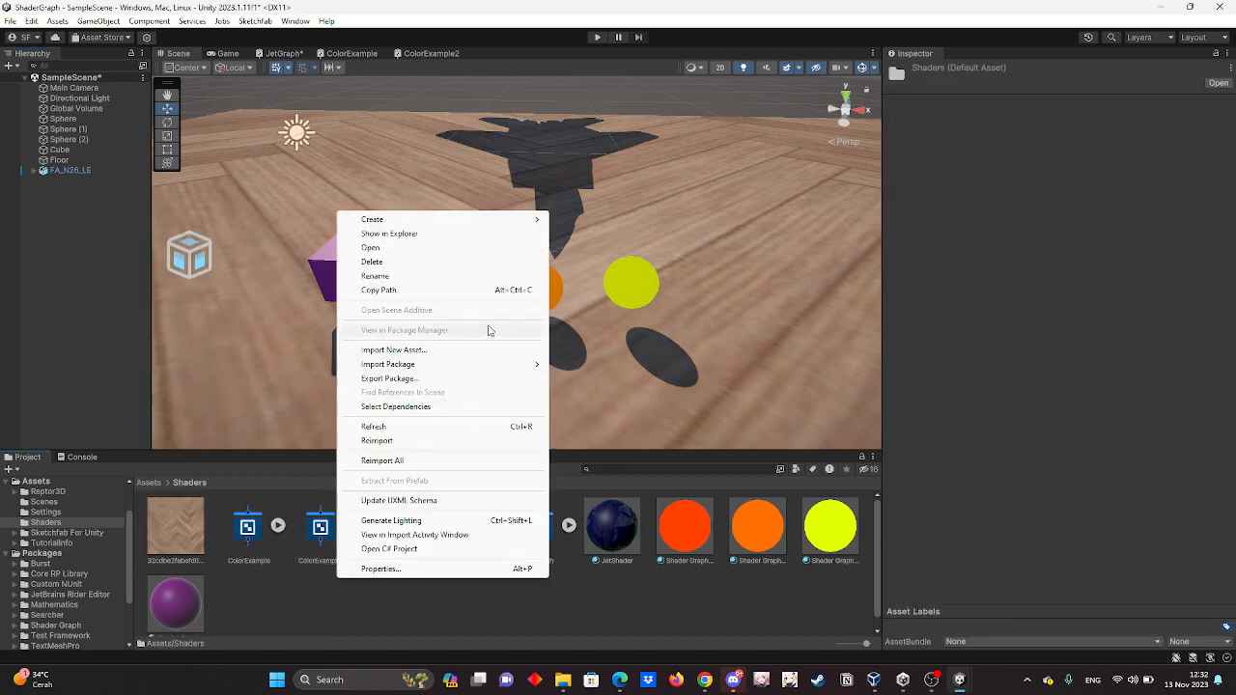
{"action": "mouse_move", "coordinate": [520, 366]}
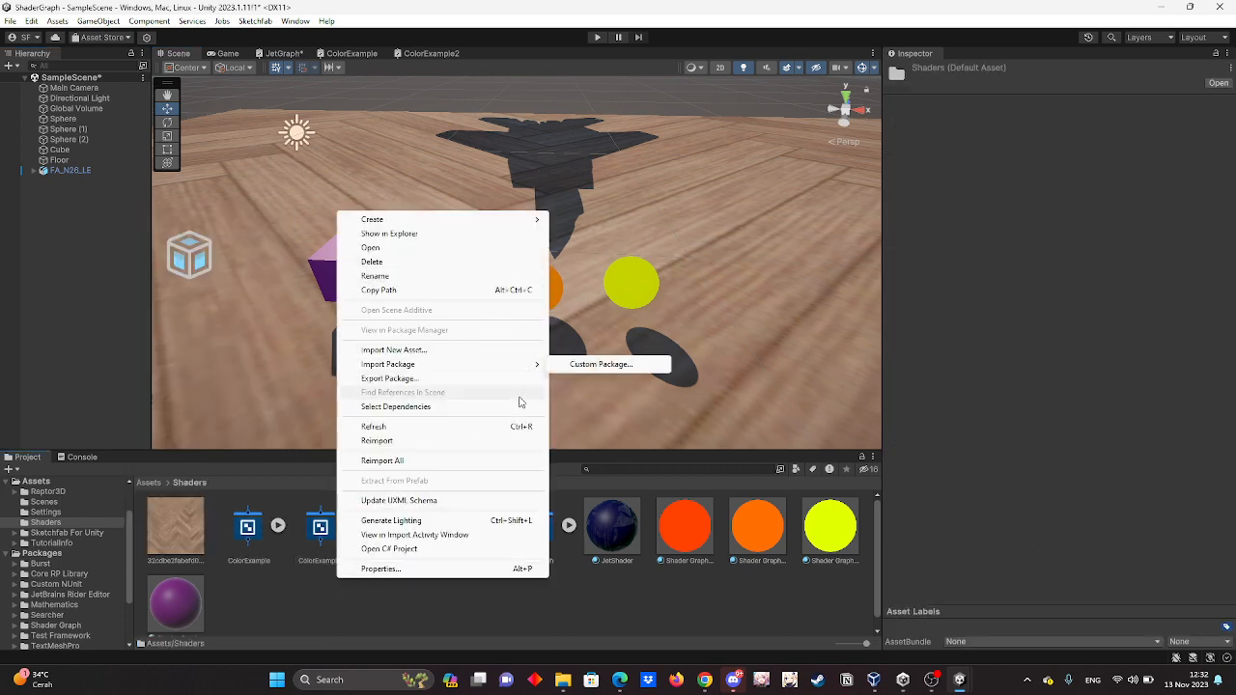
{"action": "mouse_move", "coordinate": [537, 223]}
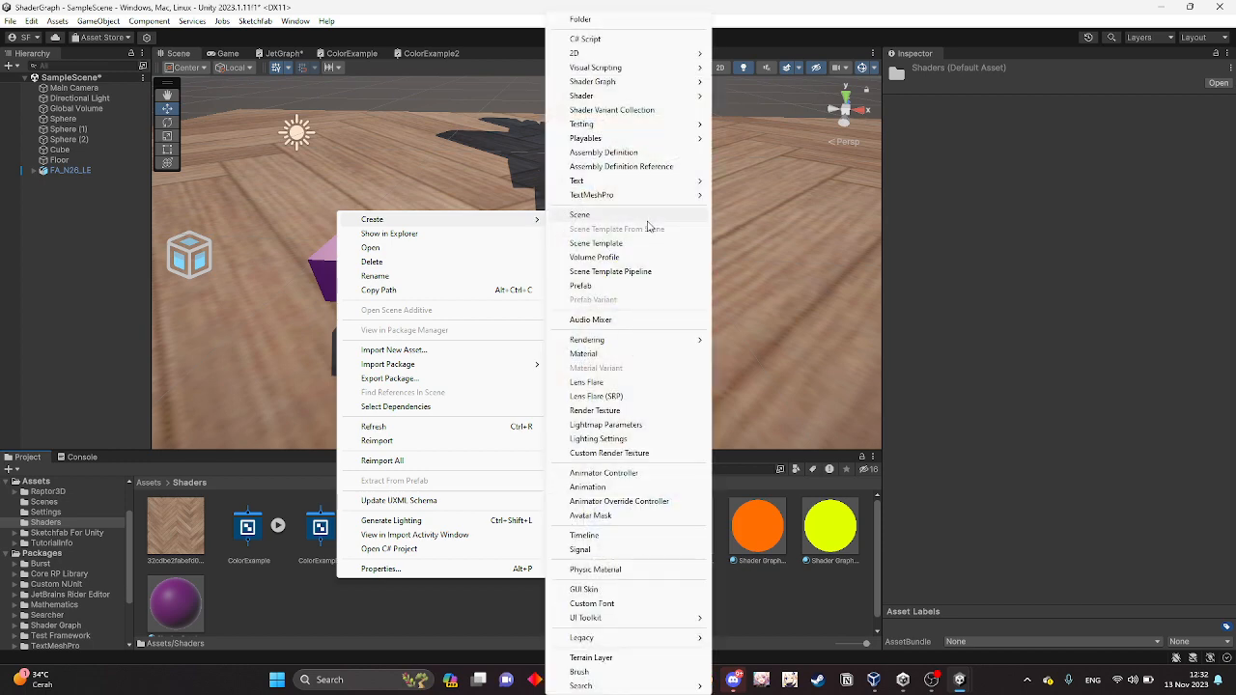
{"action": "mouse_move", "coordinate": [682, 85]}
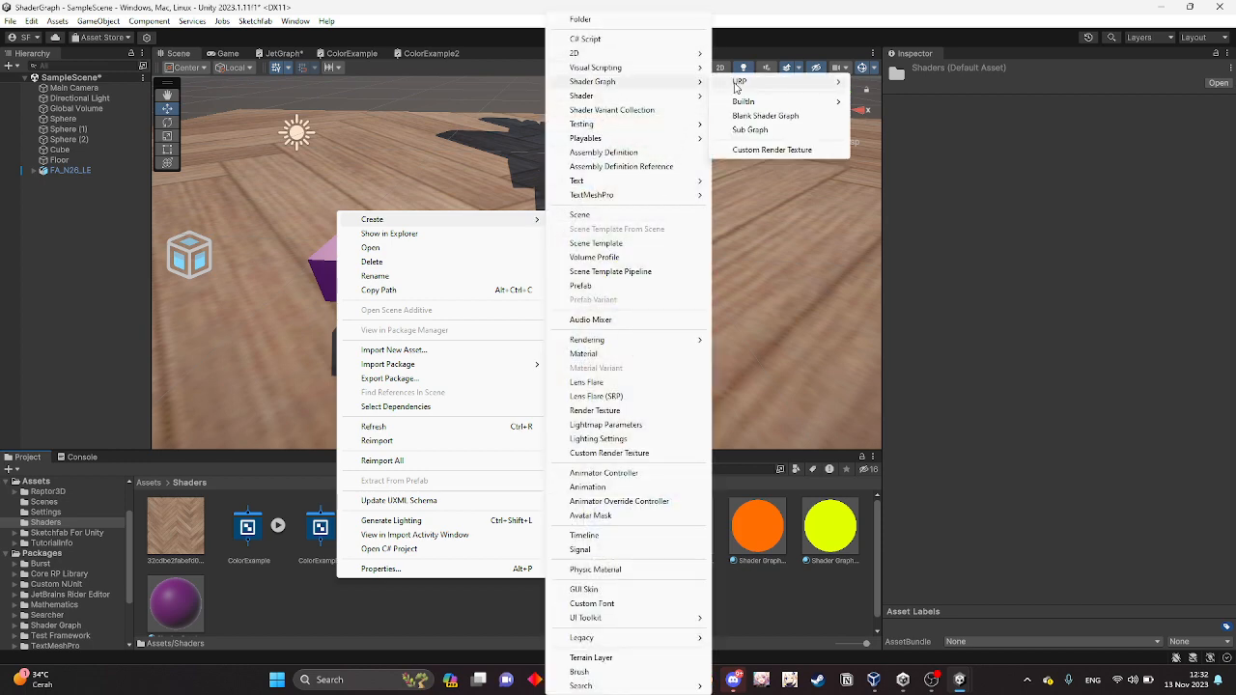
{"action": "mouse_move", "coordinate": [738, 83]}
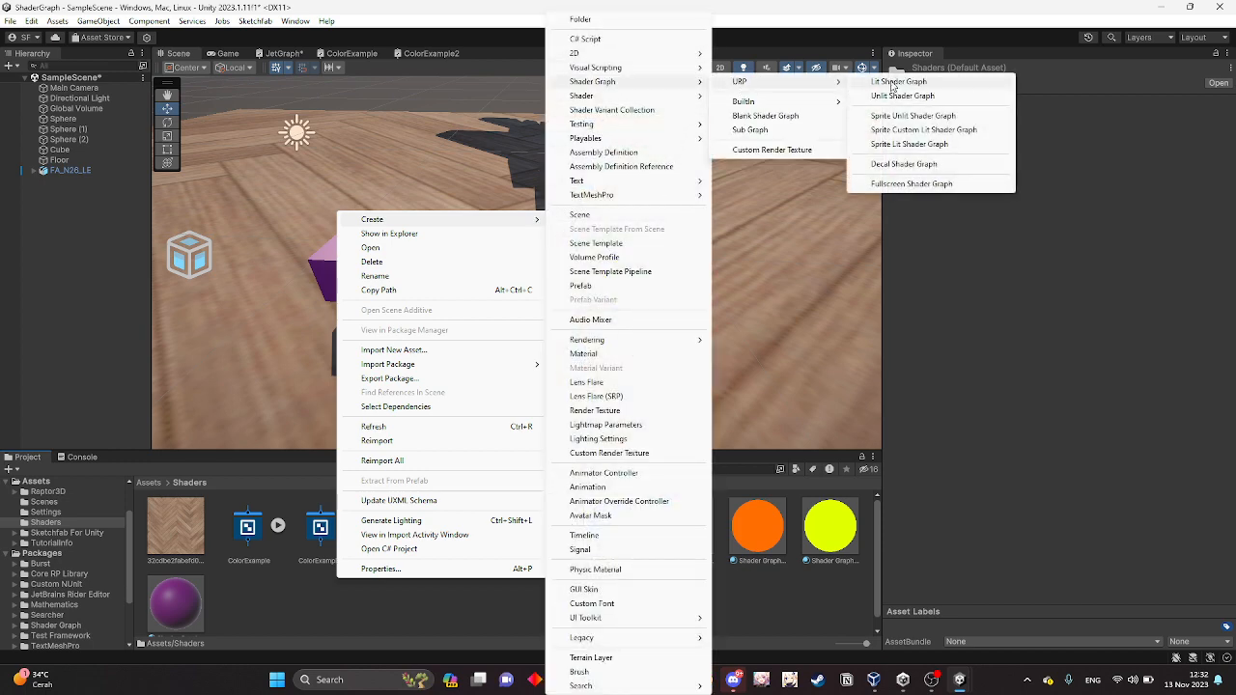
{"action": "left_click", "coordinate": [389, 617]}
Compare the ColorExample and ColorExample2 shader graphs, and return to the scene.
{"action": "double_click", "coordinate": [247, 526]}
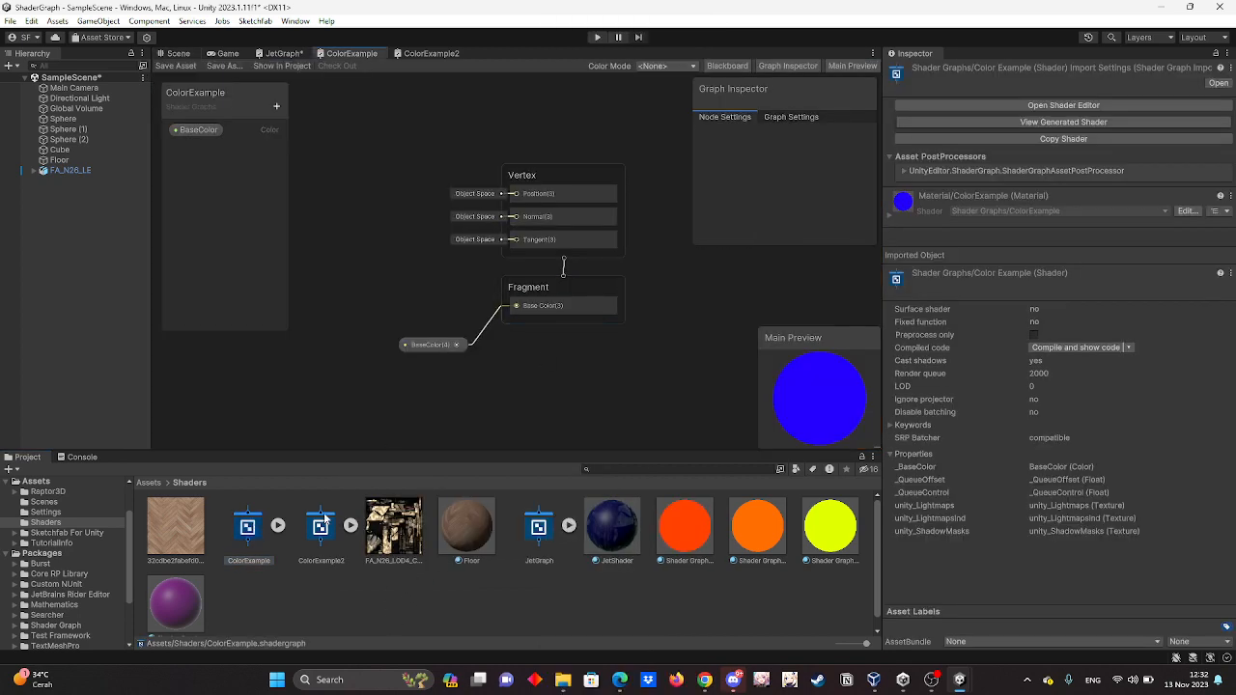
{"action": "double_click", "coordinate": [319, 526]}
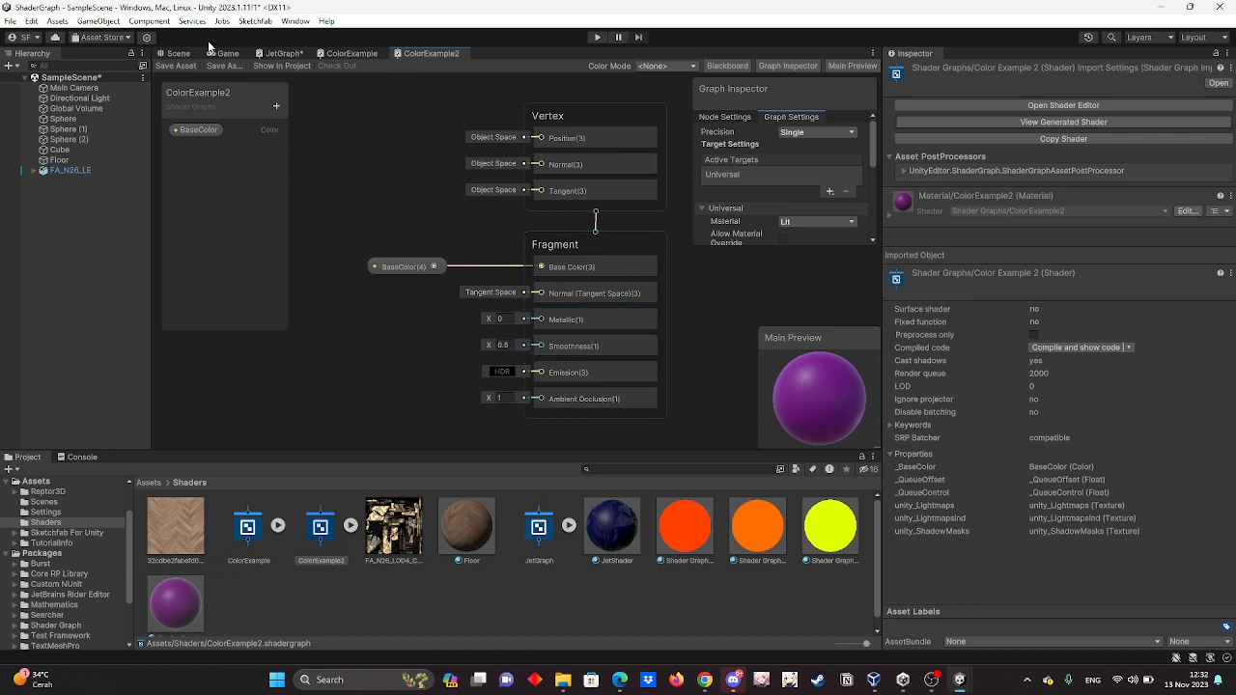
{"action": "left_click", "coordinate": [174, 54]}
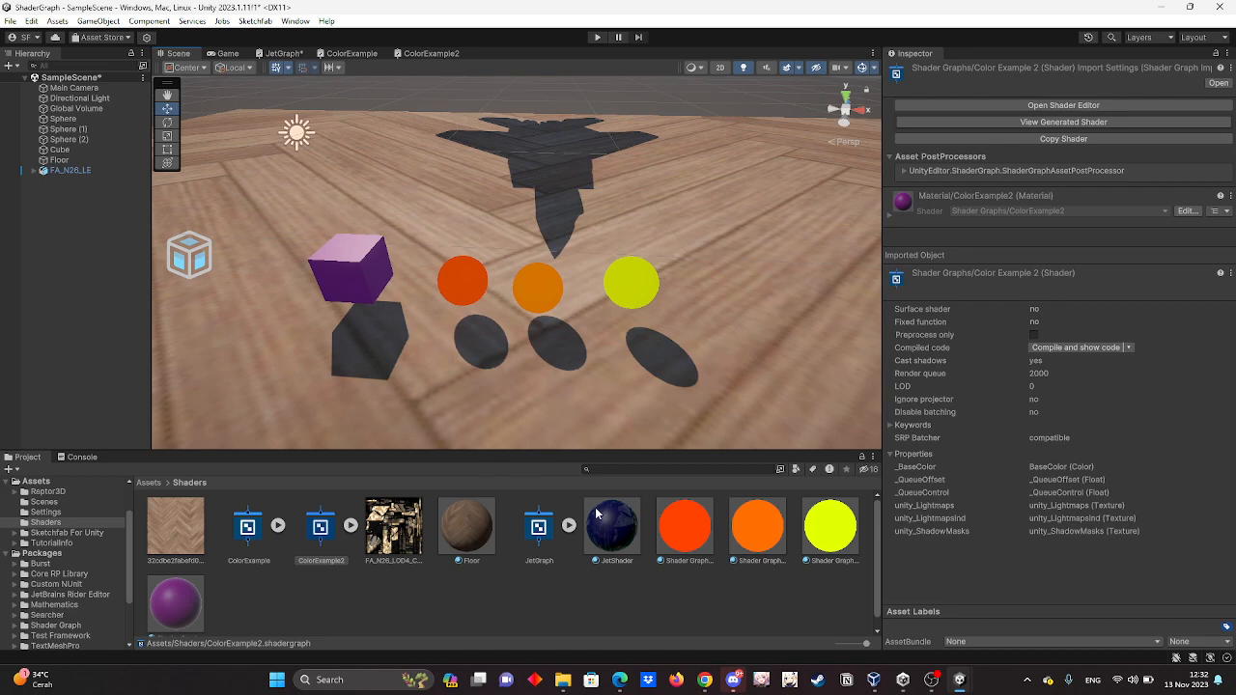
Inspect the BaseColor property node in the ColorExample shader graph, and return to the scene.
{"action": "left_click", "coordinate": [585, 596]}
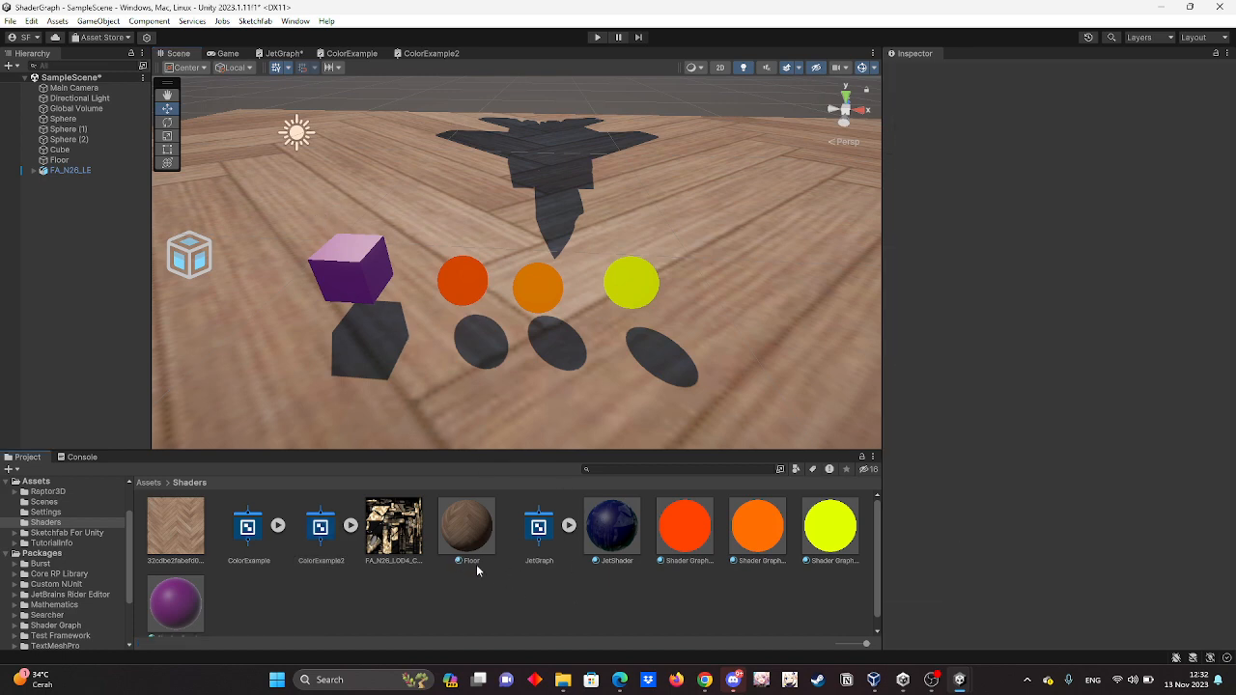
{"action": "left_click", "coordinate": [463, 278]}
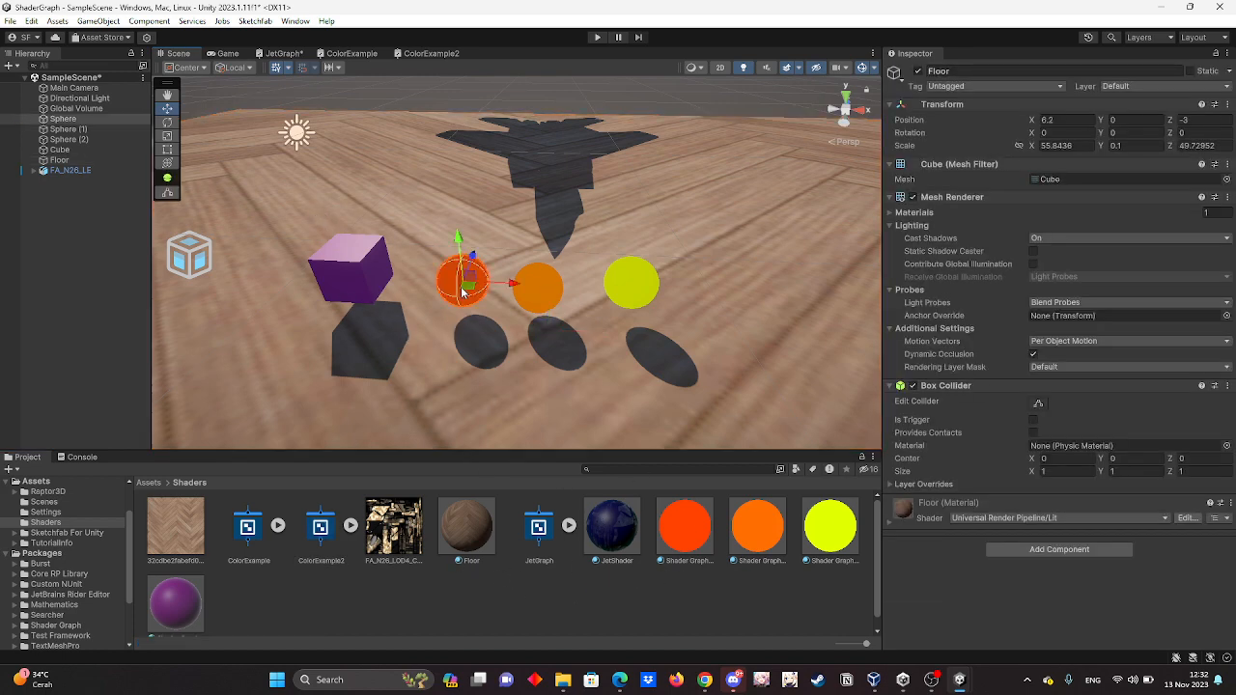
{"action": "double_click", "coordinate": [246, 529]}
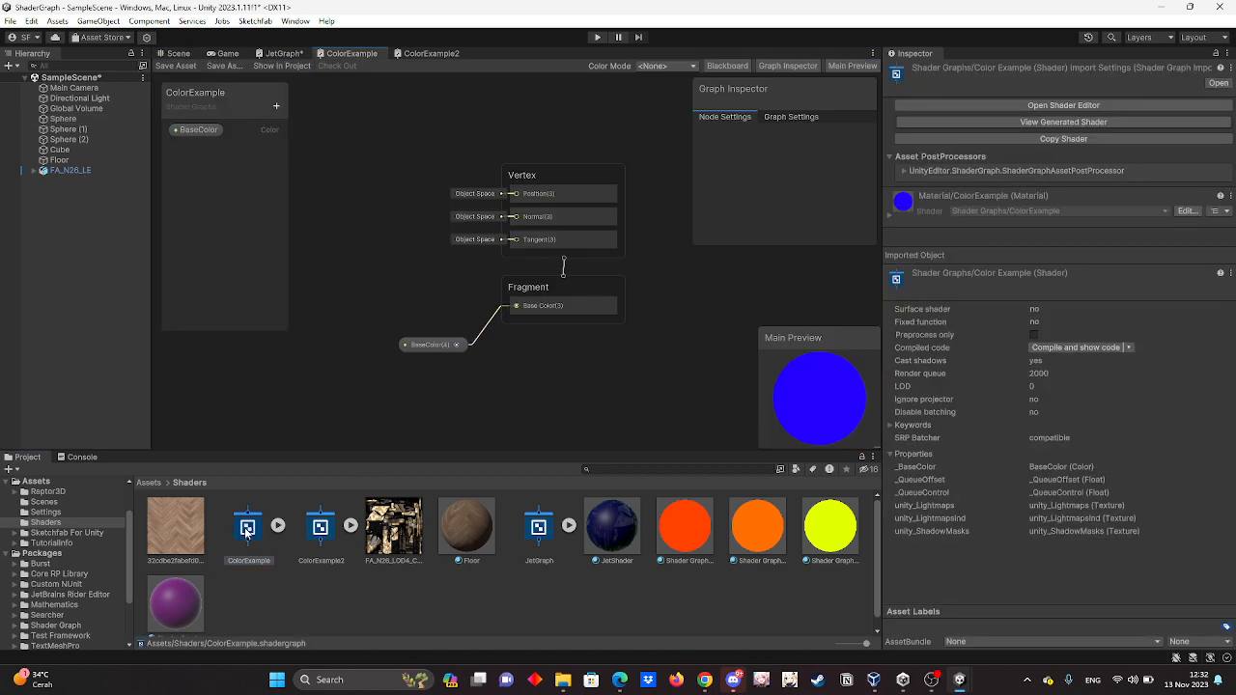
{"action": "left_click", "coordinate": [444, 345]}
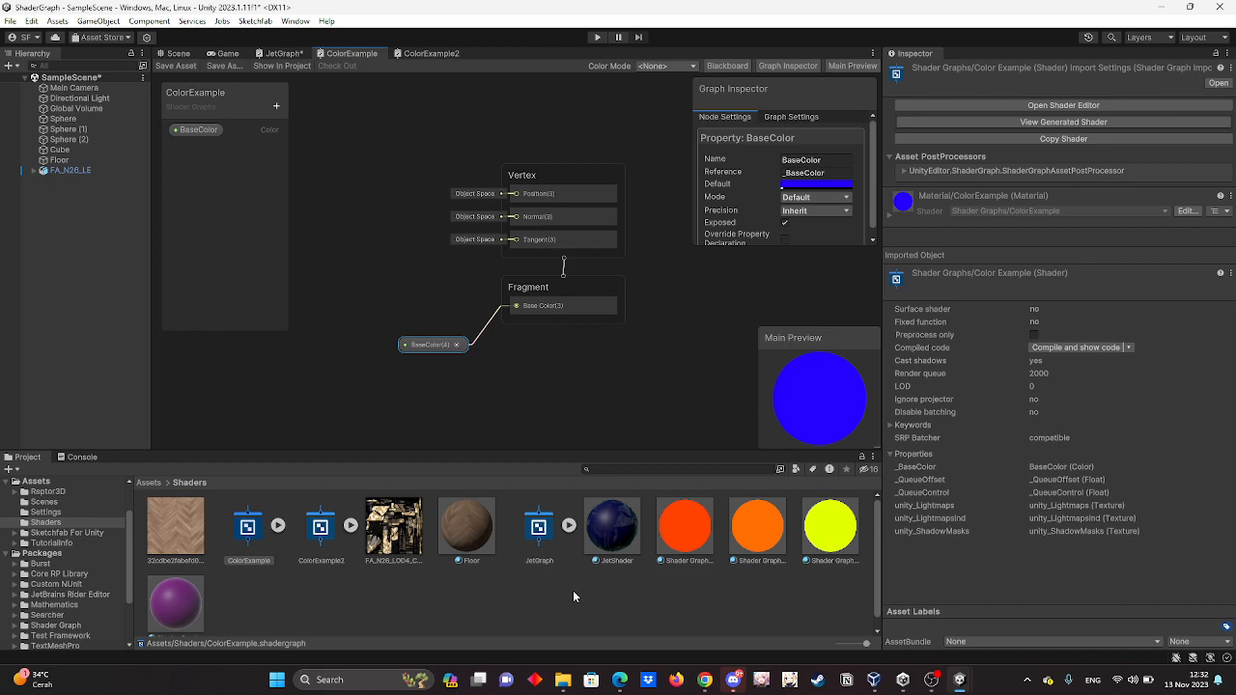
{"action": "left_click", "coordinate": [524, 603]}
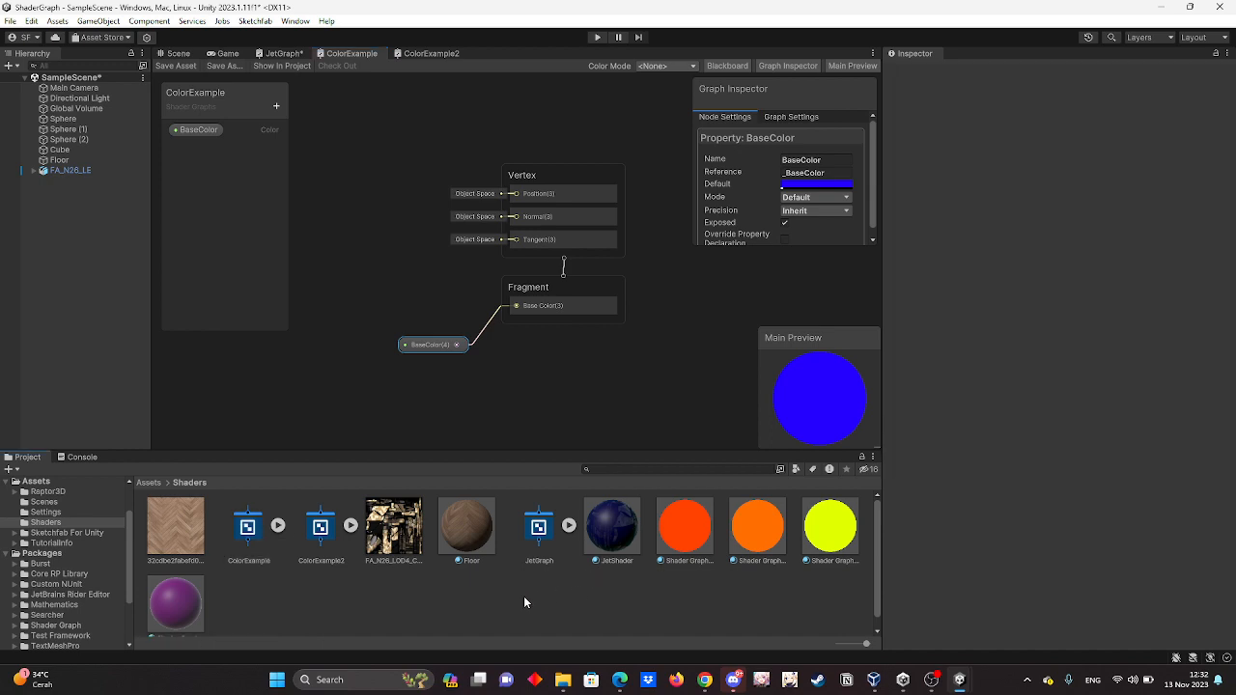
{"action": "left_click", "coordinate": [176, 54]}
Select the red-orange sphere next to the purple cube in the scene.
{"action": "left_click", "coordinate": [457, 323]}
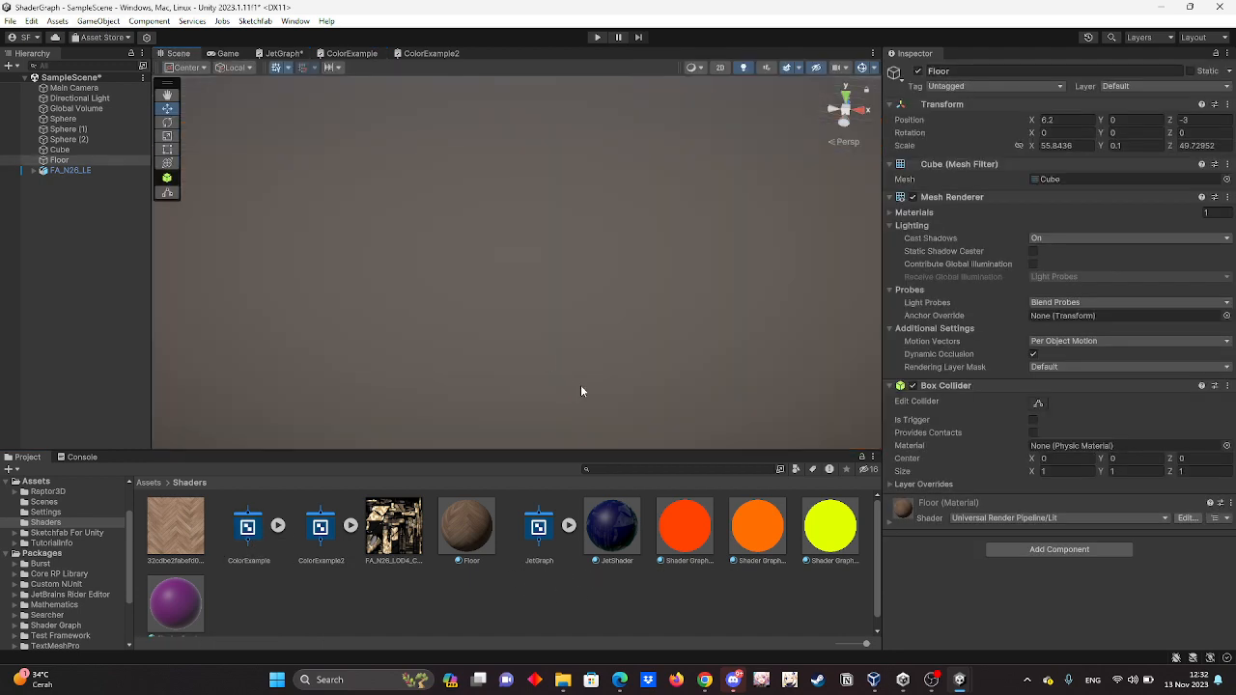
{"action": "scroll", "coordinate": [581, 388], "scroll_direction": "down", "scroll_amount": 3}
{"action": "right_click_drag", "start_coordinate": [620, 357], "coordinate": [616, 326]}
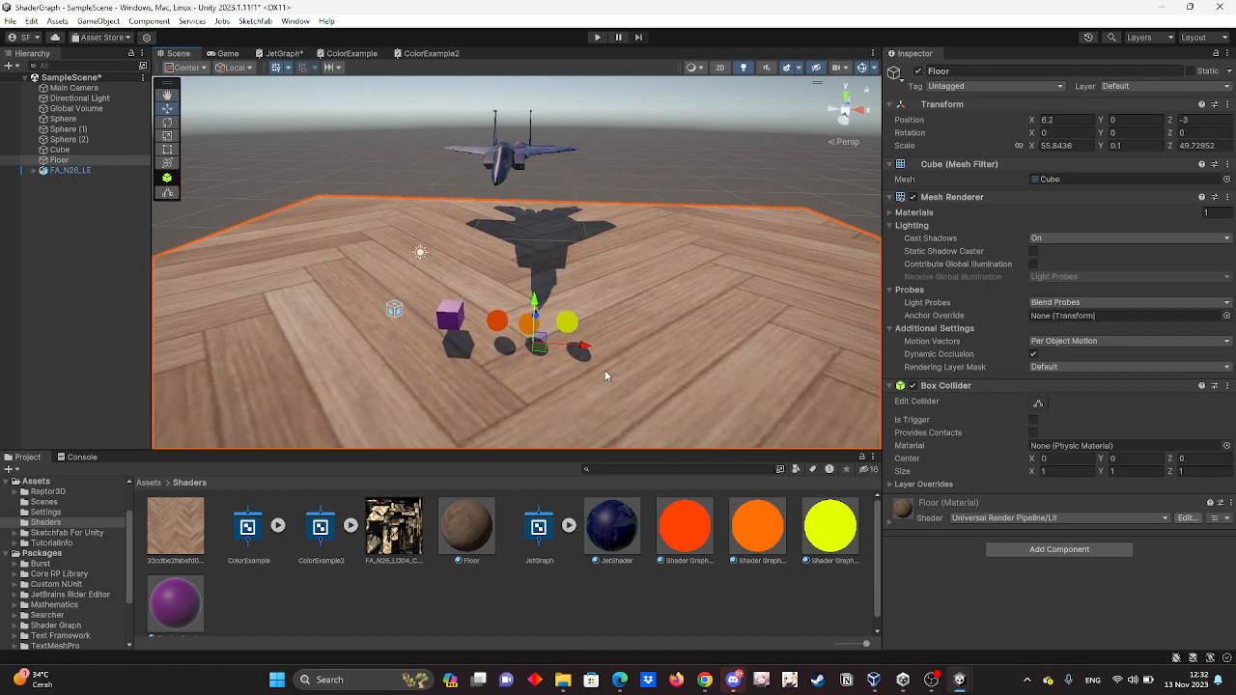
{"action": "scroll", "coordinate": [579, 385], "scroll_direction": "up", "scroll_amount": 2}
{"action": "left_click", "coordinate": [490, 336]}
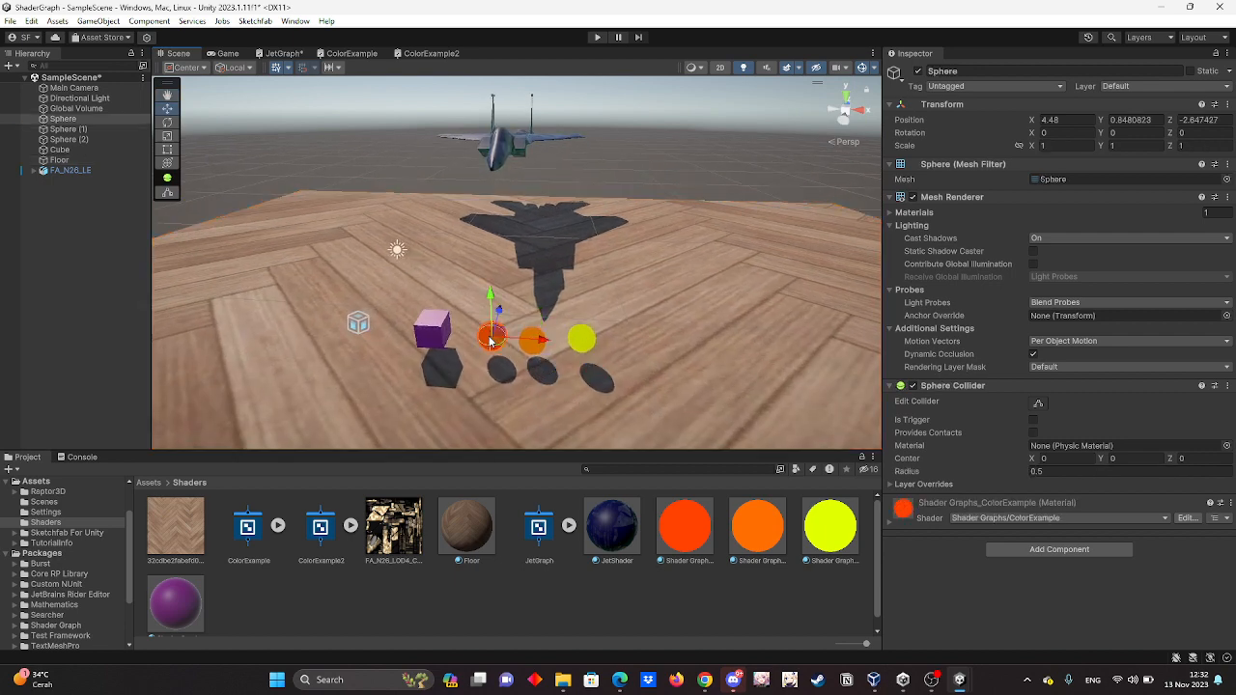
Set the BaseColor of the red-orange Shader Graphs_ColorExample material to bright green.
{"action": "left_click", "coordinate": [690, 530]}
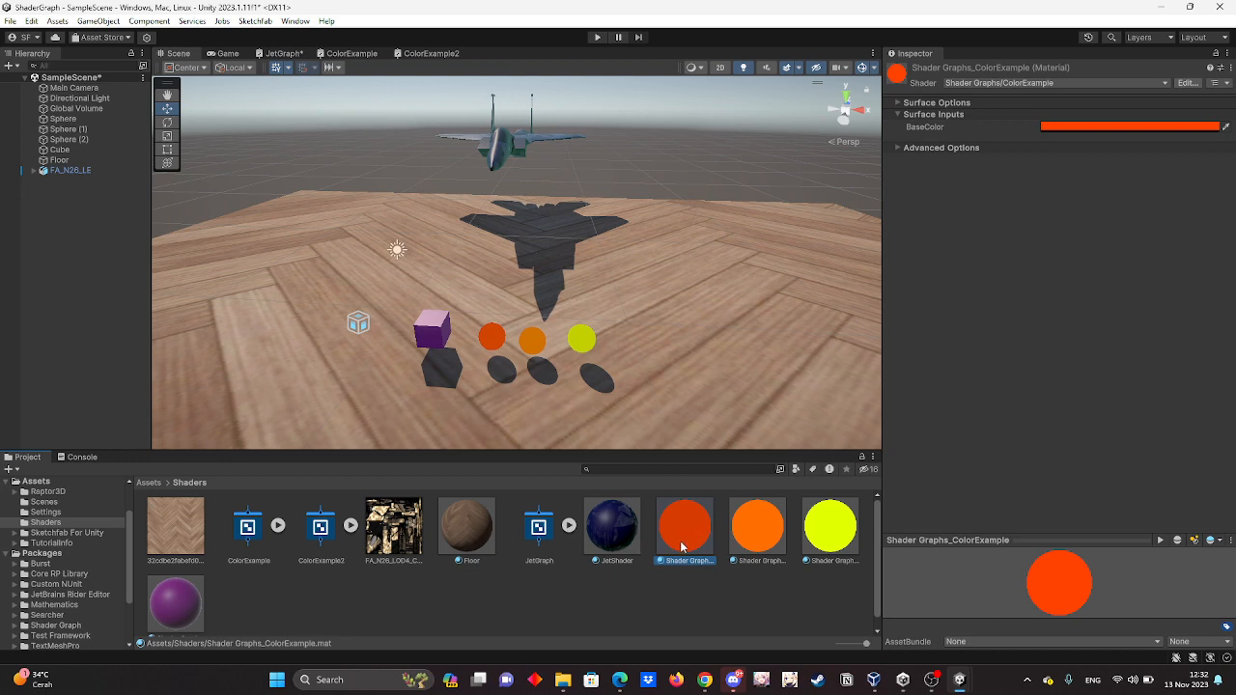
{"action": "left_click", "coordinate": [1131, 127]}
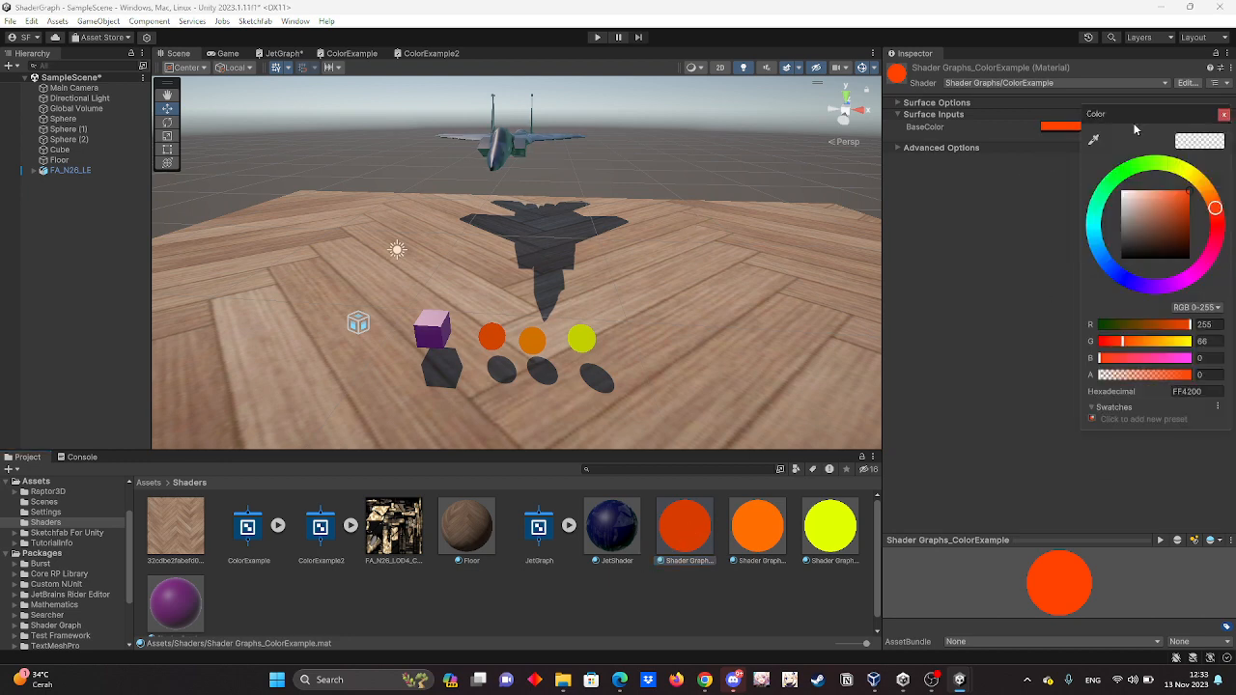
{"action": "mouse_move", "coordinate": [1129, 177]}
{"action": "left_mouse_down"}
{"action": "mouse_move", "coordinate": [1179, 163]}
{"action": "mouse_move", "coordinate": [1116, 161]}
{"action": "left_mouse_up"}
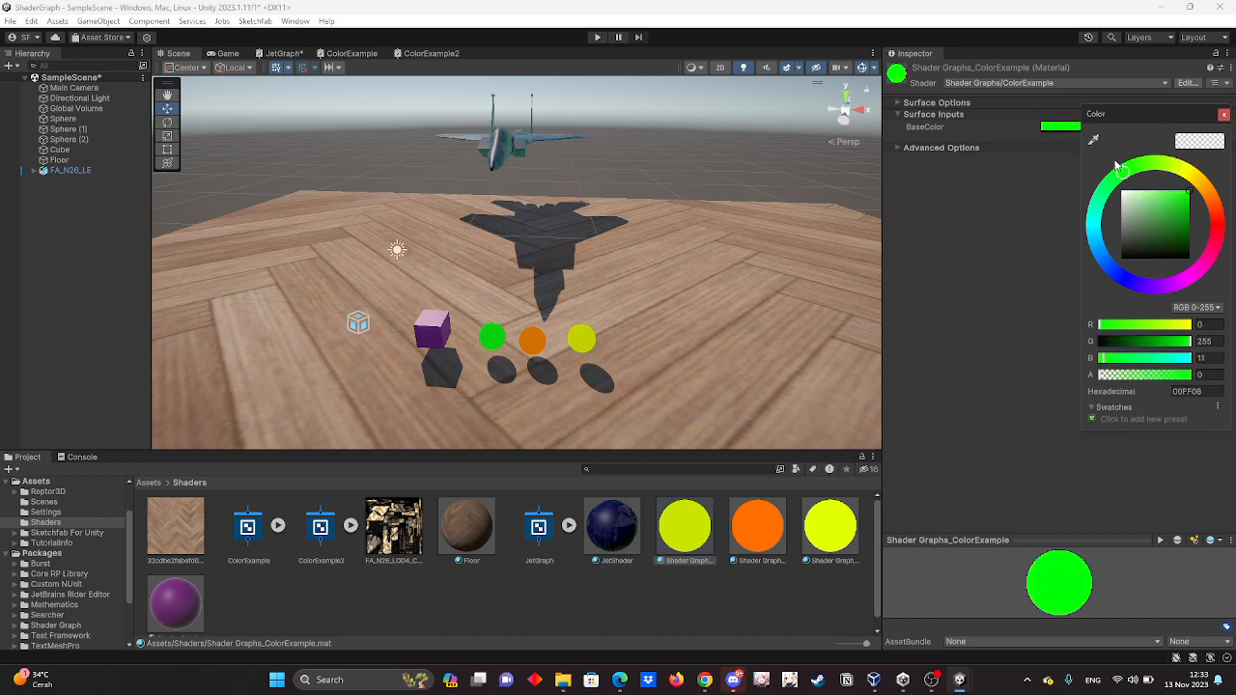
{"action": "left_click", "coordinate": [1042, 206]}
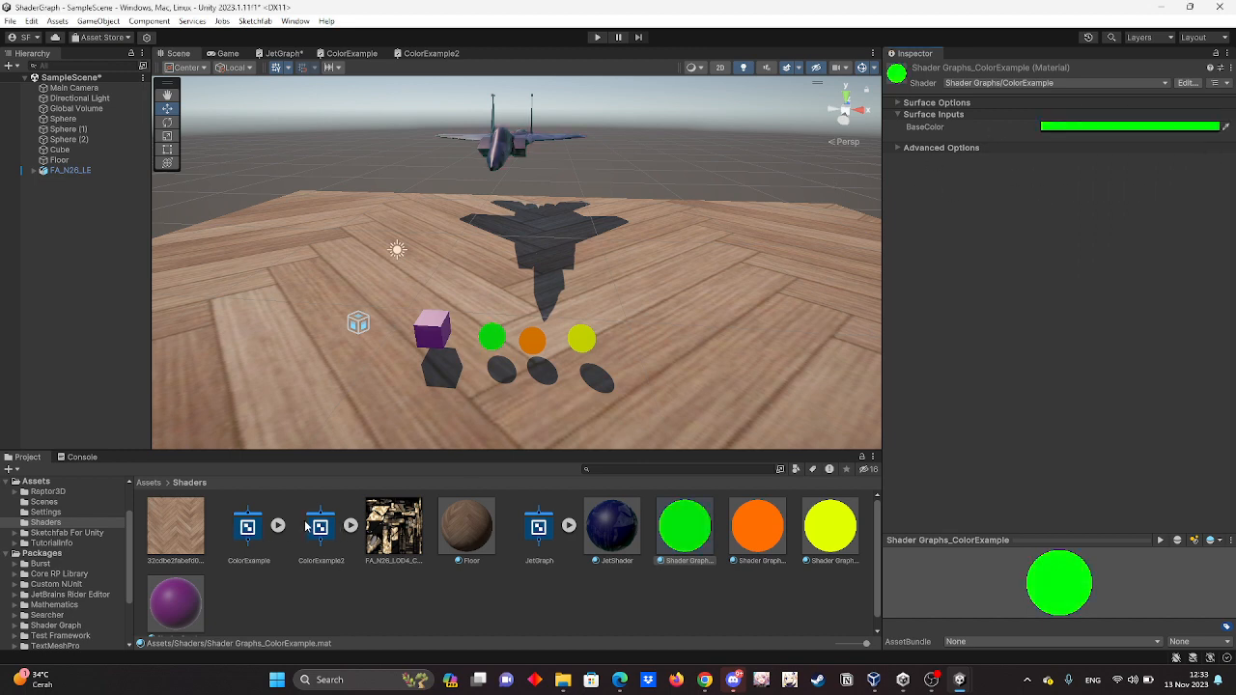
Look up the property types that can be added to the ColorExample shader graph, and return to the scene.
{"action": "left_click", "coordinate": [248, 528]}
{"action": "double_click", "coordinate": [246, 526]}
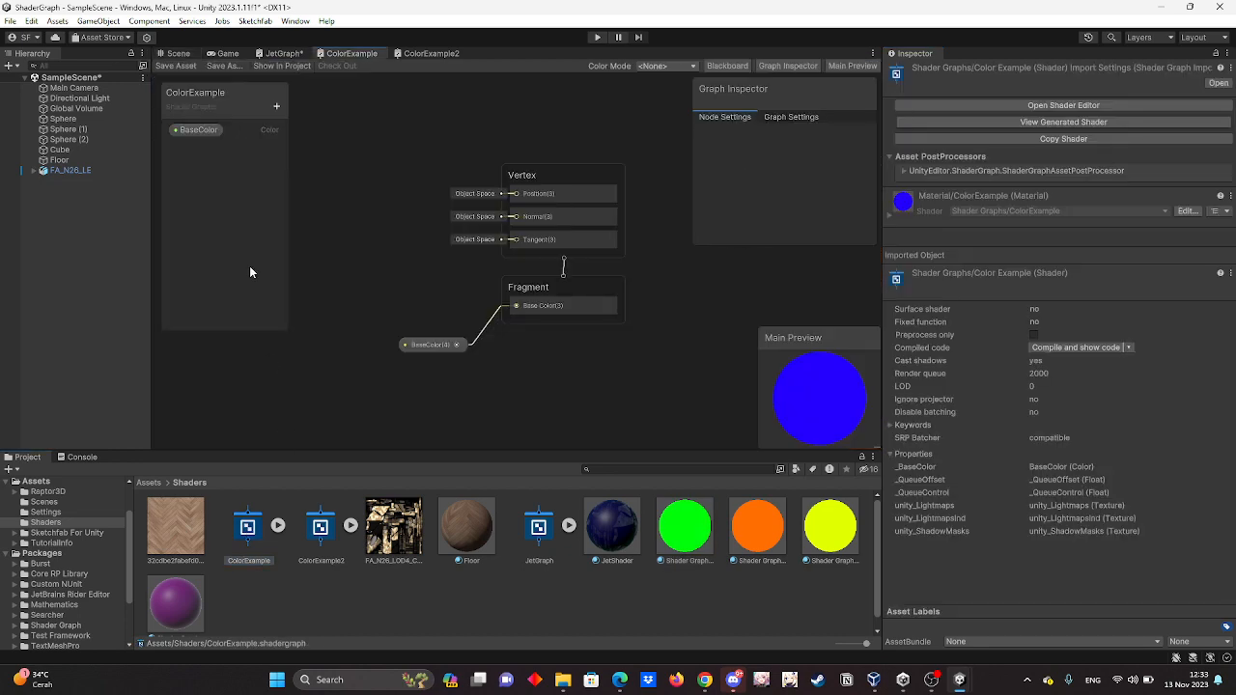
{"action": "left_click", "coordinate": [276, 106]}
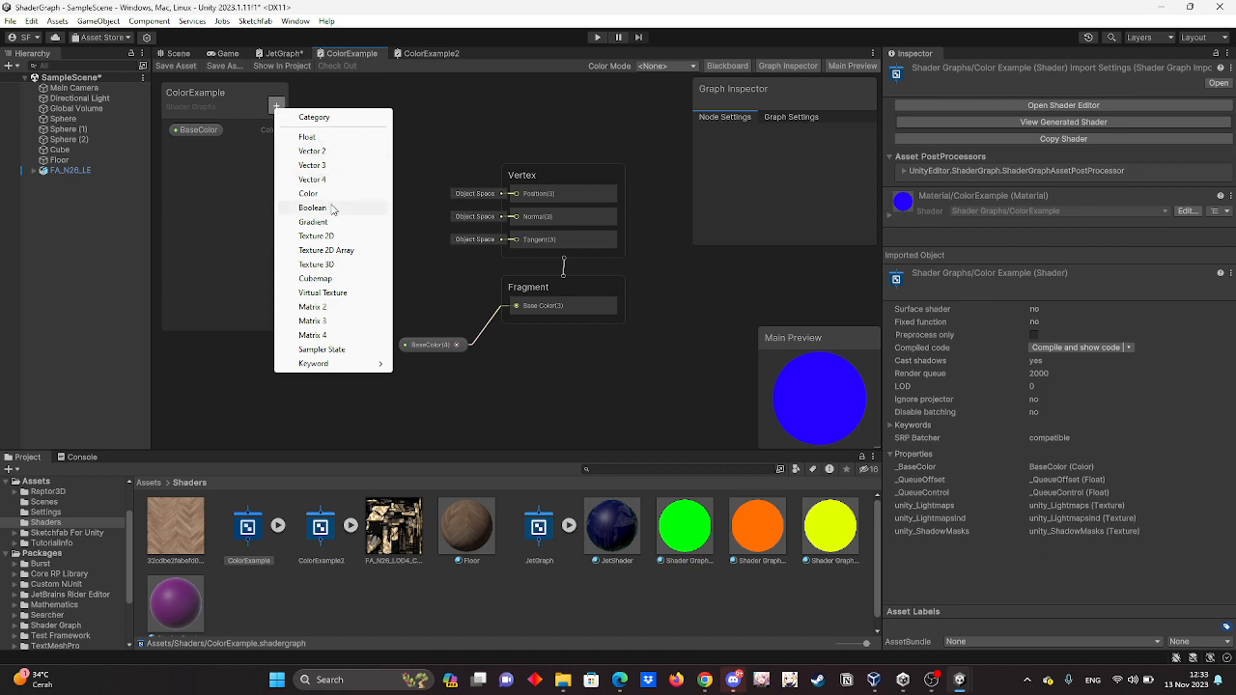
{"action": "left_click", "coordinate": [247, 197]}
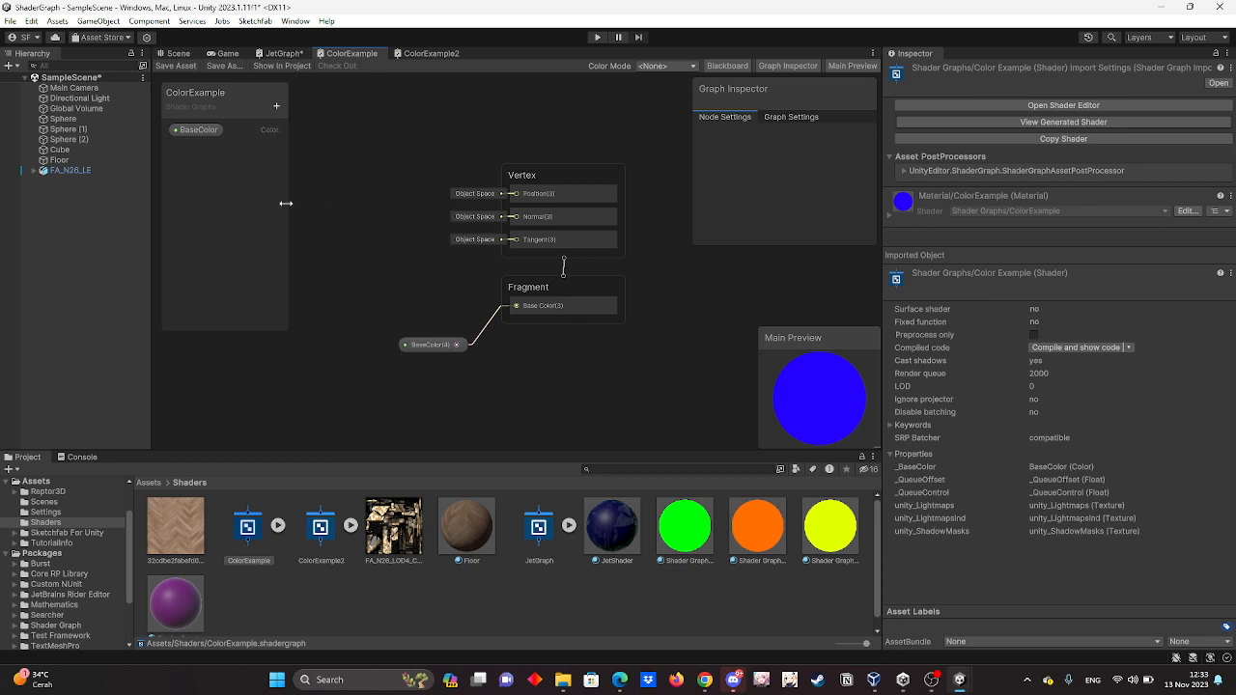
{"action": "left_click", "coordinate": [616, 608]}
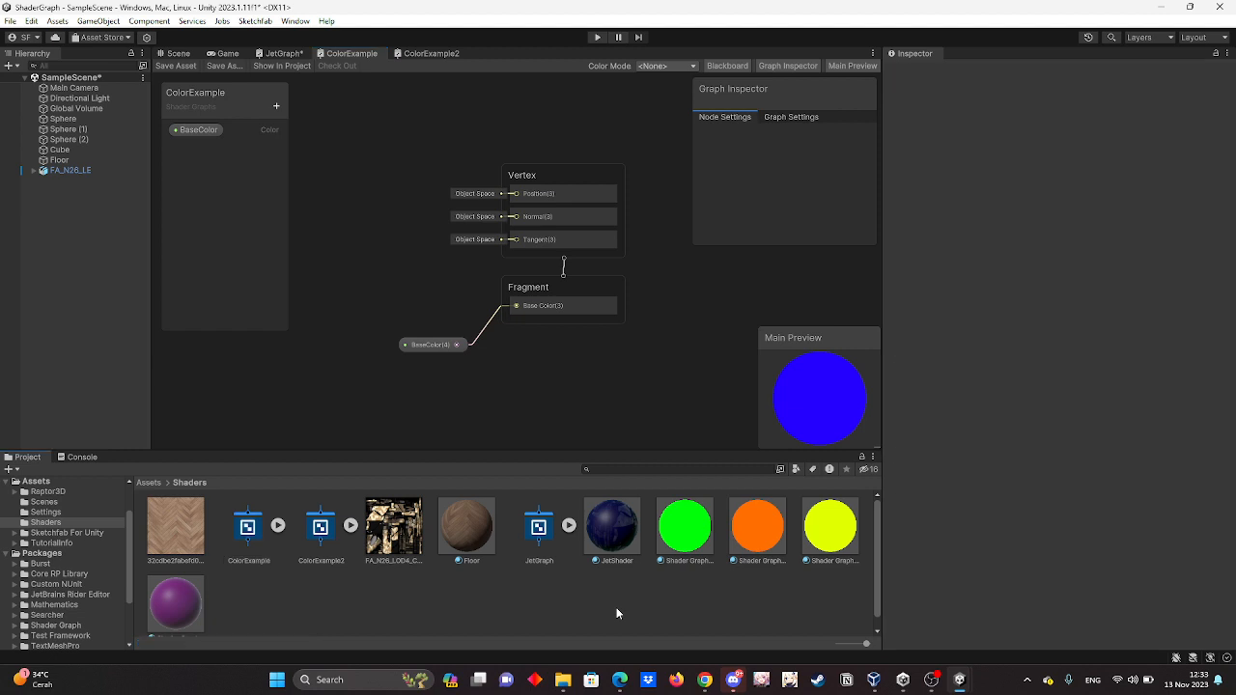
{"action": "left_click", "coordinate": [173, 53]}
Review the green ColorExample material's BaseColor input, and examine the jet up close in the scene.
{"action": "left_click", "coordinate": [696, 535]}
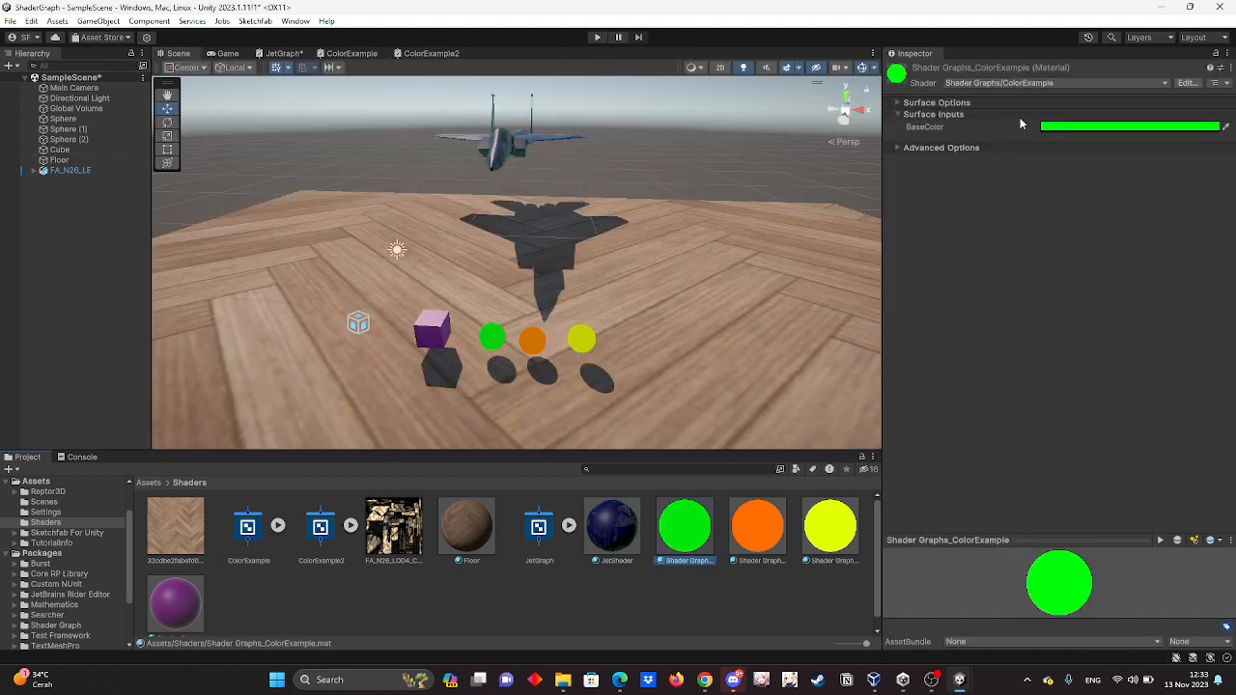
{"action": "left_click", "coordinate": [706, 367]}
{"action": "scroll", "coordinate": [705, 359], "scroll_direction": "down", "scroll_amount": 5}
{"action": "scroll", "coordinate": [706, 353], "scroll_direction": "up", "scroll_amount": 4}
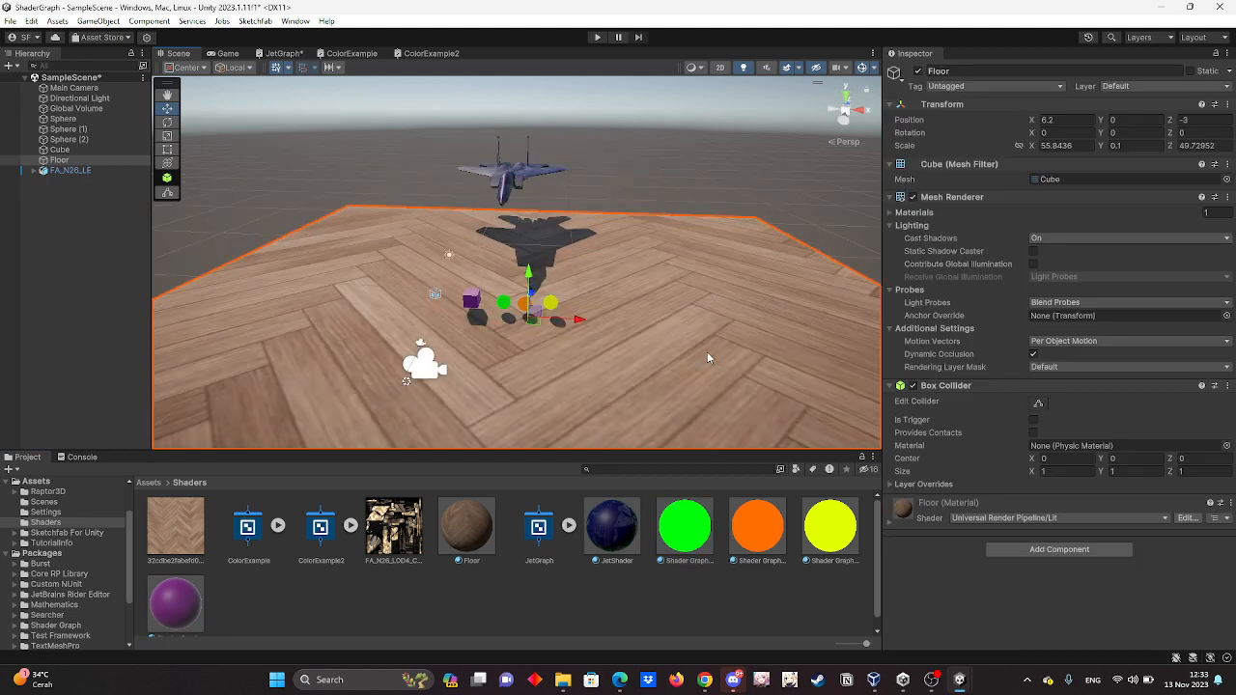
{"action": "right_click_drag", "start_coordinate": [707, 353], "coordinate": [535, 340]}
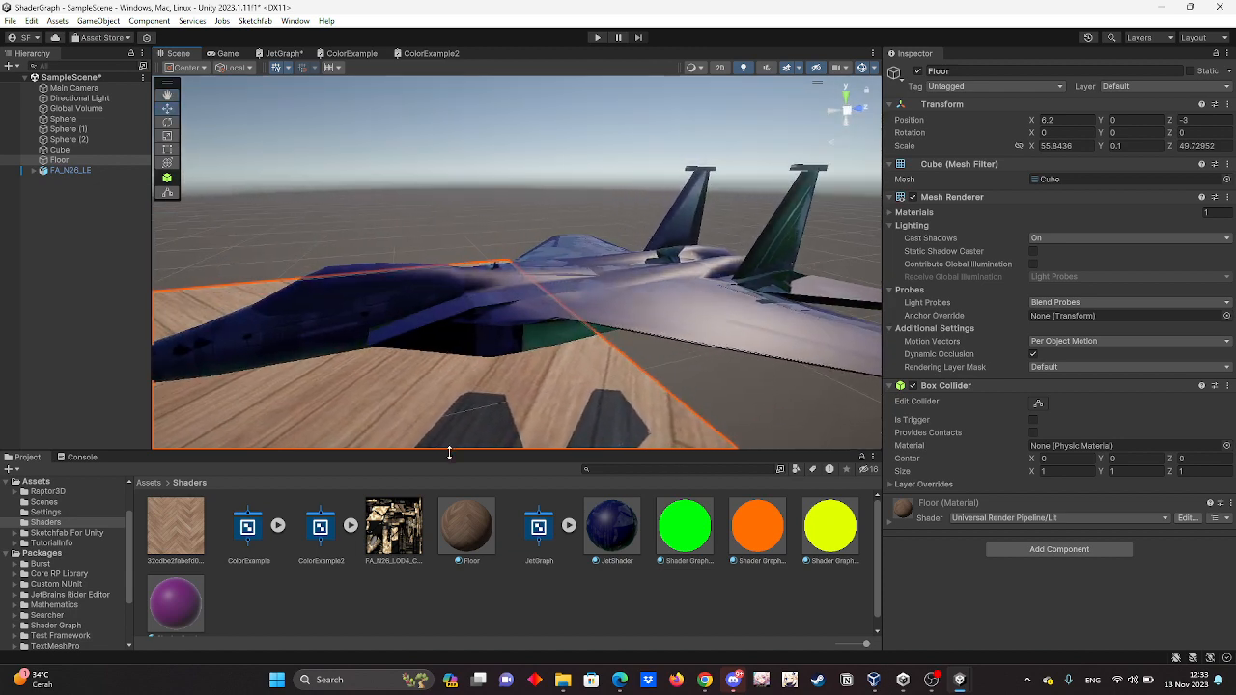
Create a URP Lit Shader Graph with the default name in the Shaders folder, and open it for editing.
{"action": "right_click", "coordinate": [513, 598]}
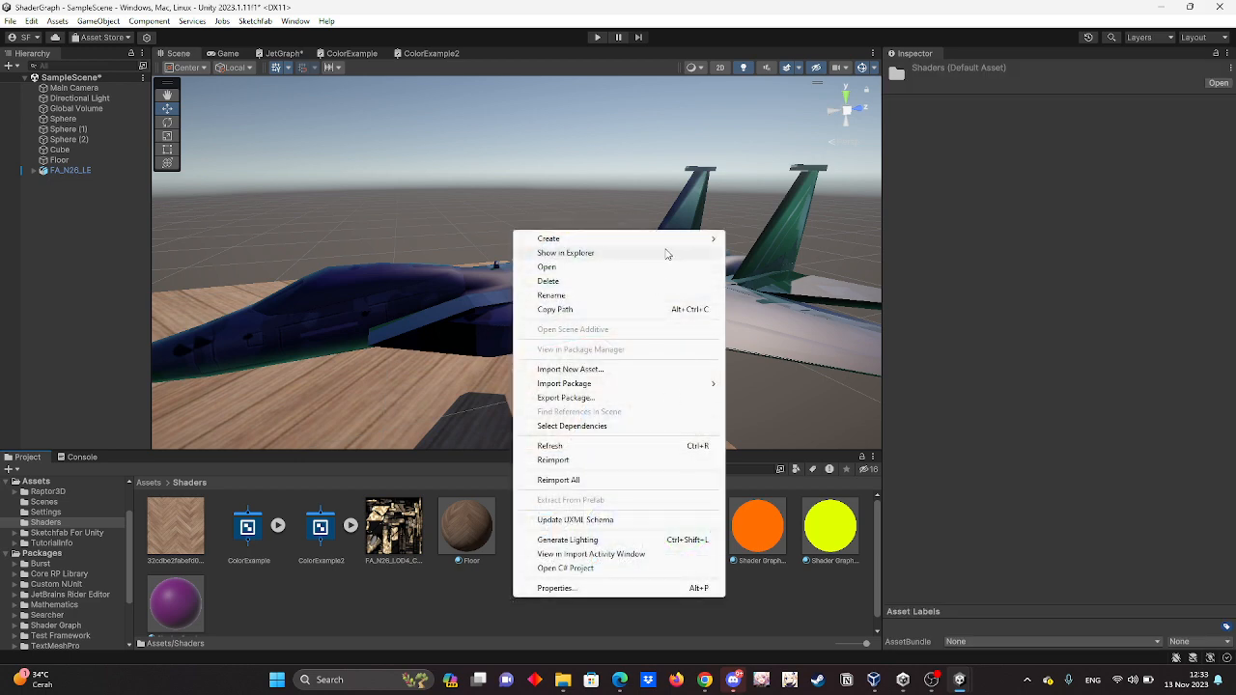
{"action": "mouse_move", "coordinate": [676, 239]}
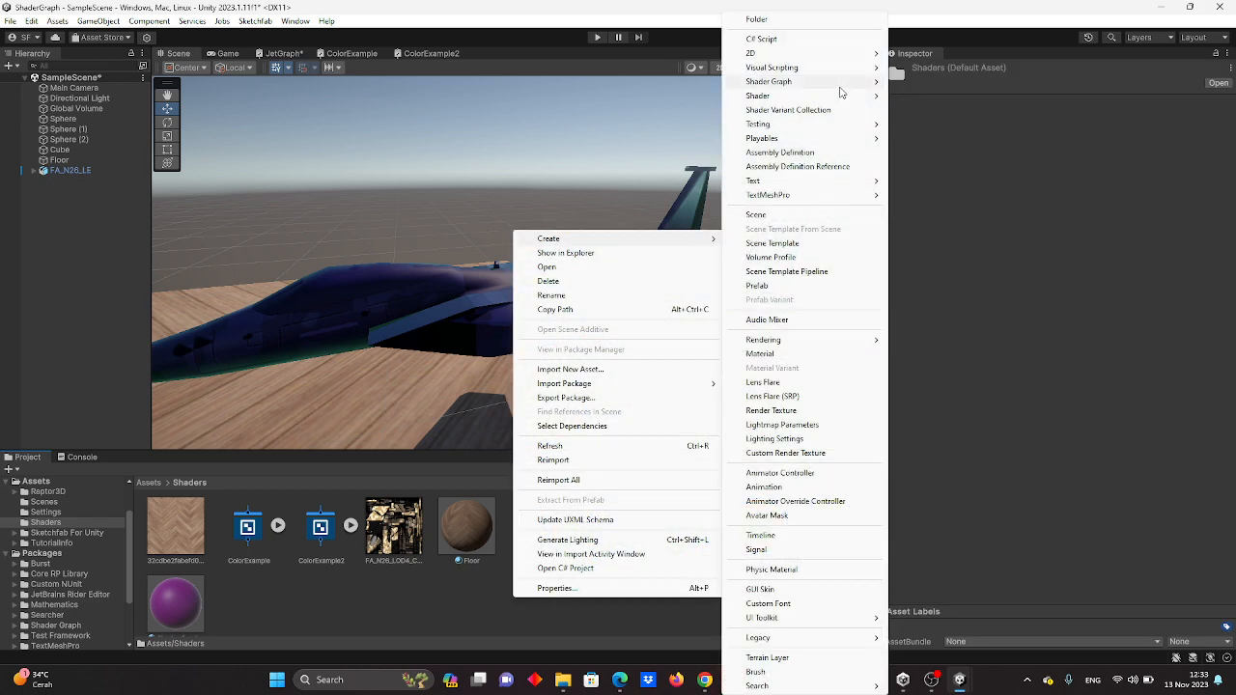
{"action": "mouse_move", "coordinate": [840, 92]}
{"action": "mouse_move", "coordinate": [899, 92]}
{"action": "left_click", "coordinate": [1045, 87]}
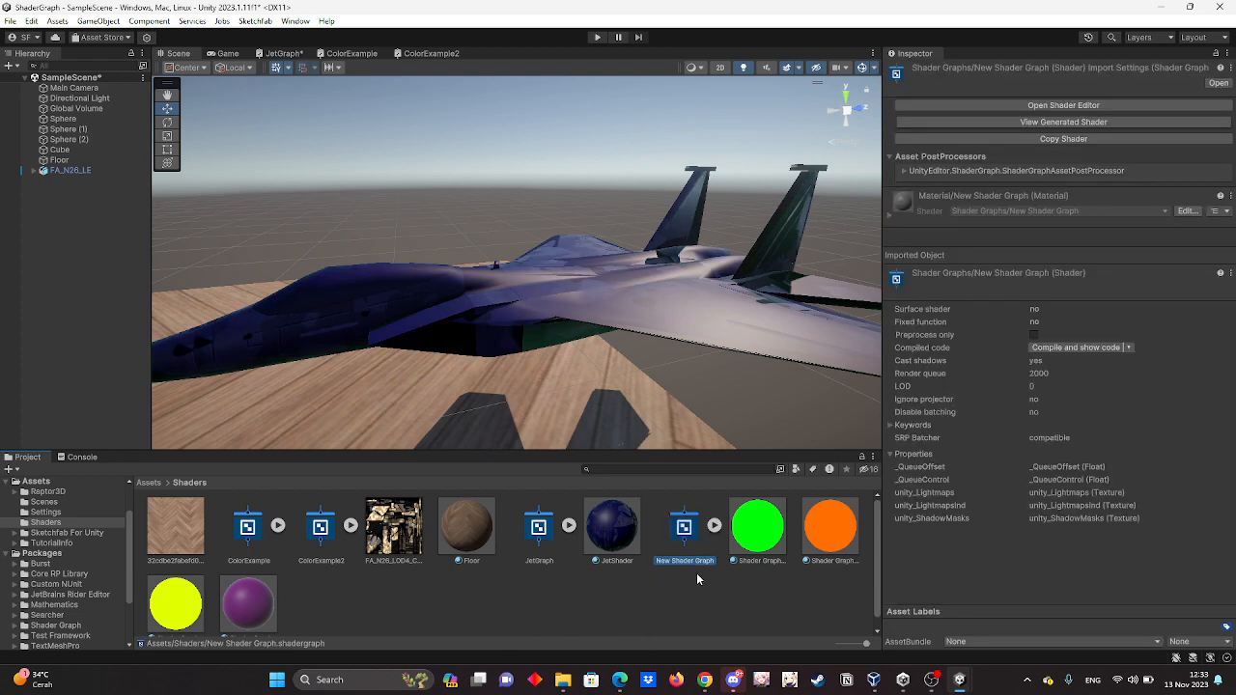
{"action": "double_click", "coordinate": [683, 529]}
{"action": "scroll", "coordinate": [573, 310], "scroll_direction": "down", "scroll_amount": 2}
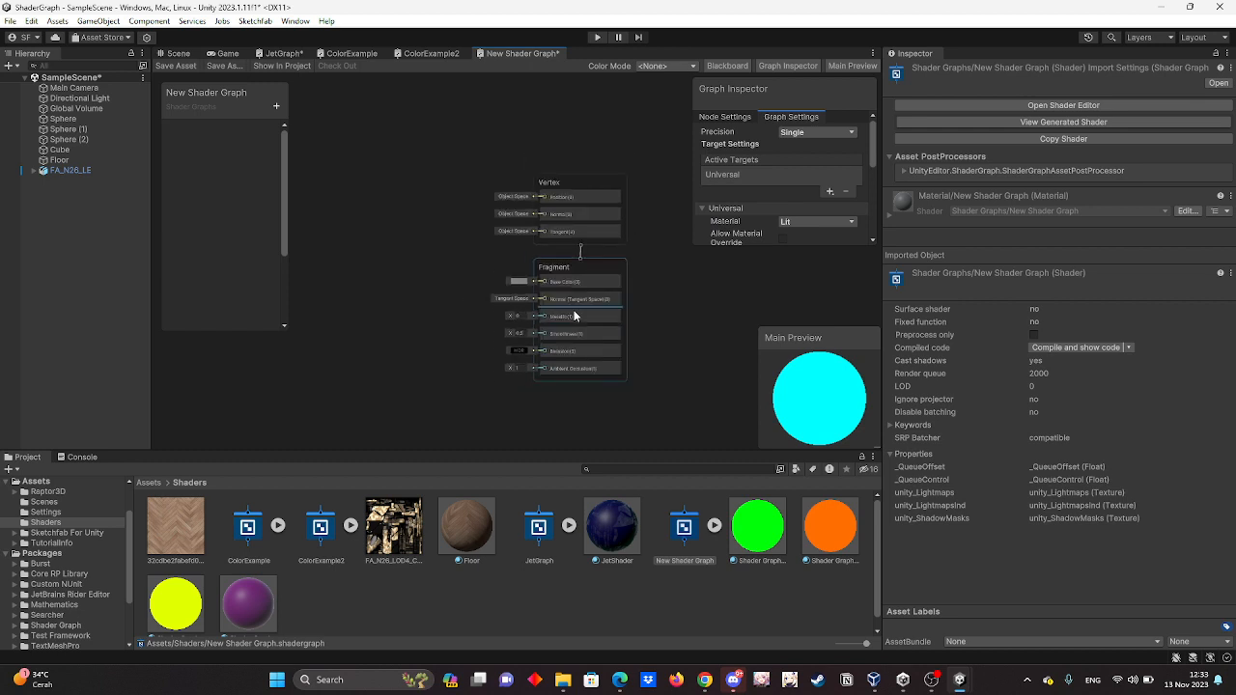
Open the JetGraph shader graph and examine its Fresnel Effect, Color, Multiply, Time, Remap and Sample Texture 2D nodes.
{"action": "double_click", "coordinate": [538, 529]}
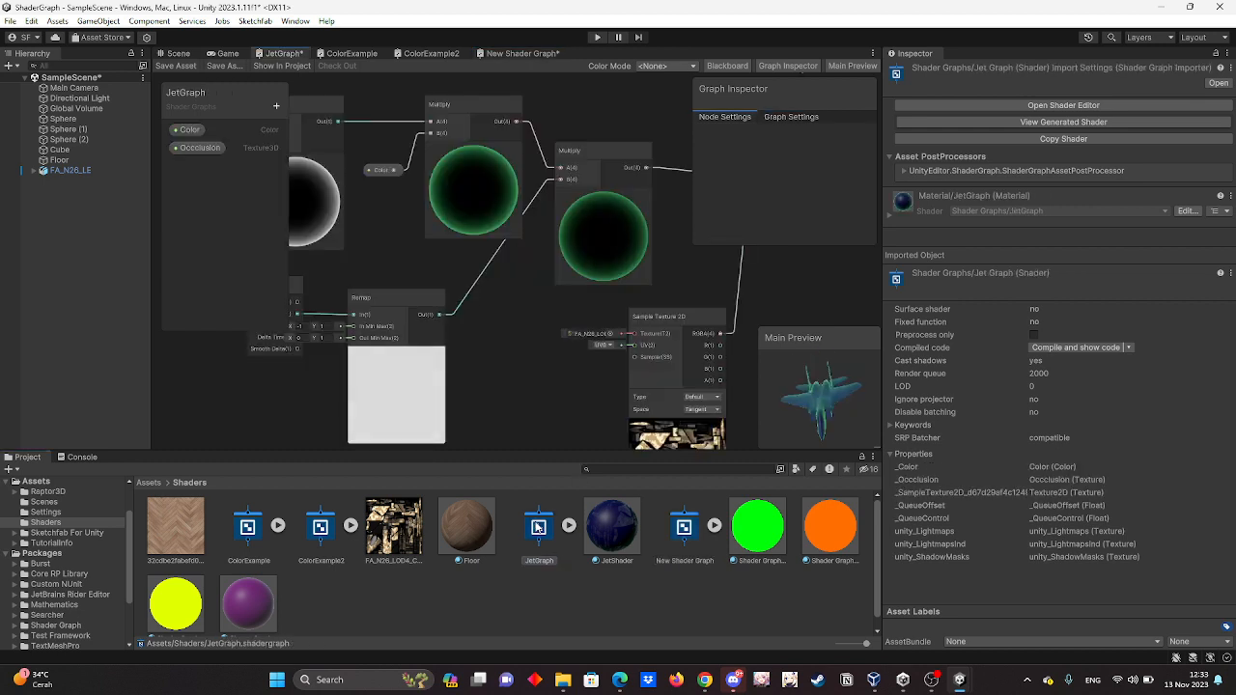
{"action": "right_click", "coordinate": [522, 309]}
{"action": "left_click", "coordinate": [624, 262]}
{"action": "mouse_move", "coordinate": [629, 261]}
{"action": "middle_mouse_down"}
{"action": "mouse_move", "coordinate": [427, 344]}
{"action": "mouse_move", "coordinate": [579, 328]}
{"action": "middle_mouse_up"}
{"action": "scroll", "coordinate": [518, 318], "scroll_direction": "up", "scroll_amount": 3}
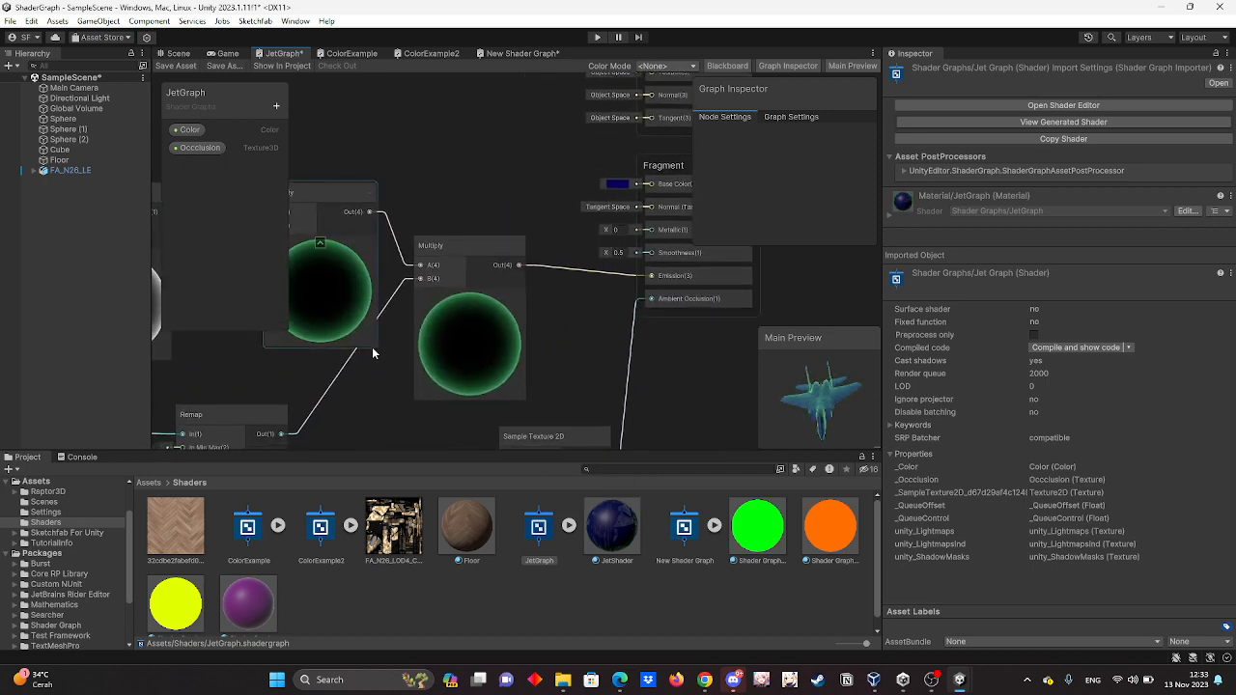
{"action": "middle_click_drag", "start_coordinate": [365, 373], "coordinate": [584, 336]}
{"action": "middle_click_drag", "start_coordinate": [461, 324], "coordinate": [535, 326]}
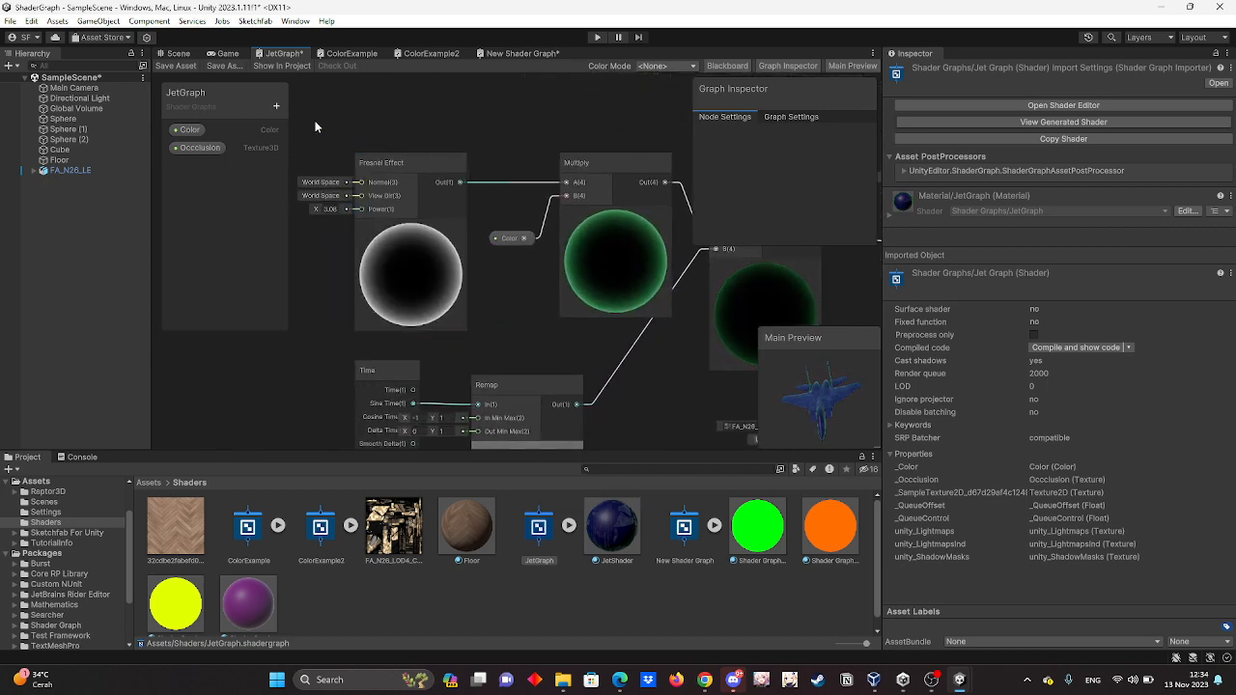
{"action": "mouse_move", "coordinate": [486, 369]}
{"action": "middle_mouse_down"}
{"action": "mouse_move", "coordinate": [524, 284]}
{"action": "mouse_move", "coordinate": [521, 242]}
{"action": "mouse_move", "coordinate": [485, 266]}
{"action": "mouse_move", "coordinate": [399, 262]}
{"action": "mouse_move", "coordinate": [518, 257]}
{"action": "mouse_move", "coordinate": [512, 280]}
{"action": "mouse_move", "coordinate": [523, 290]}
{"action": "middle_mouse_up"}
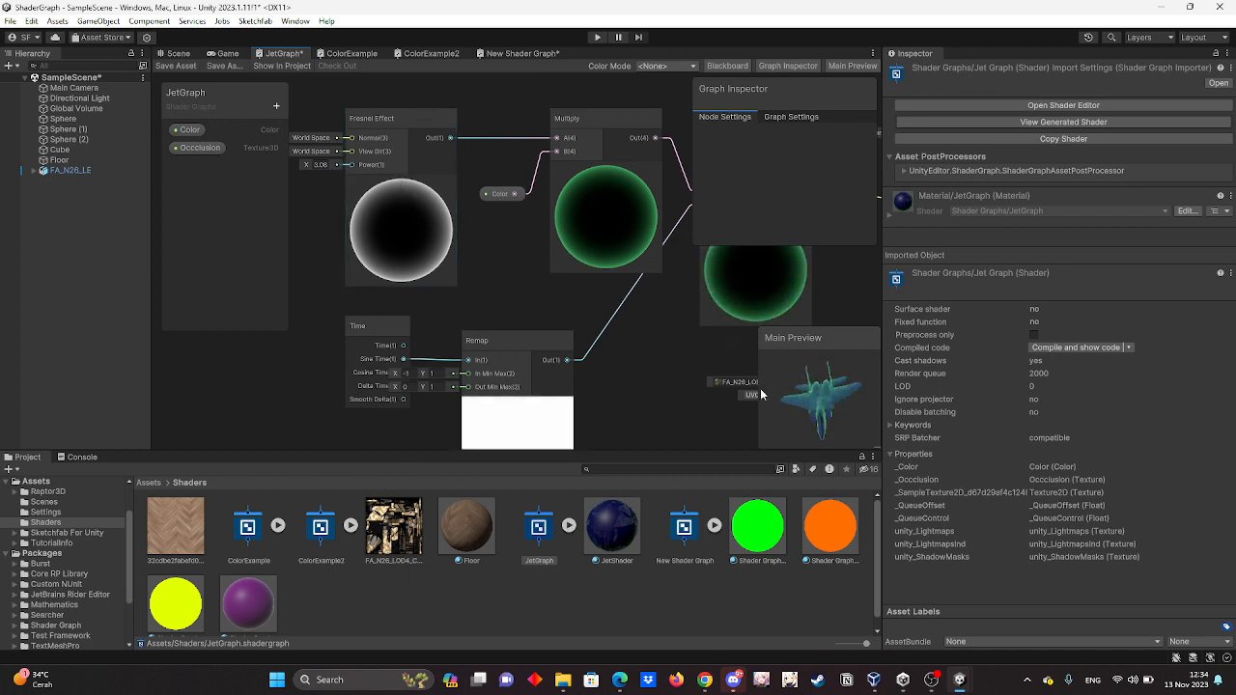
{"action": "middle_click_drag", "start_coordinate": [527, 292], "coordinate": [500, 255]}
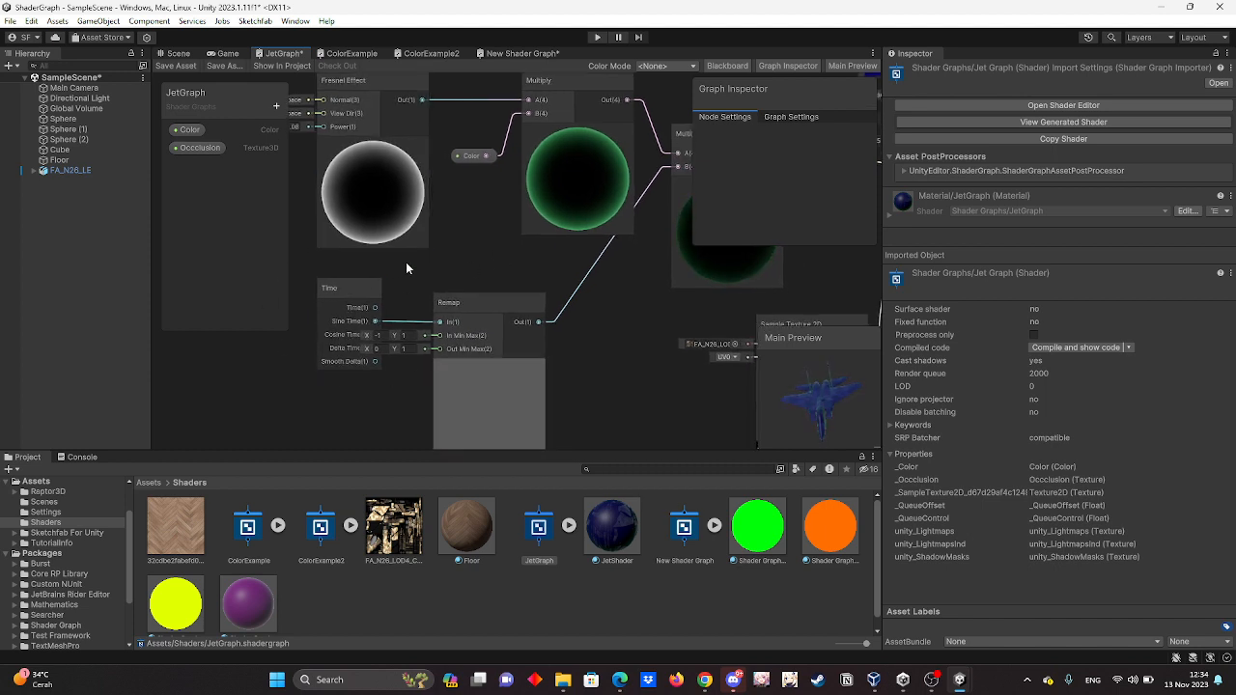
{"action": "scroll", "coordinate": [498, 248], "scroll_direction": "up", "scroll_amount": 2}
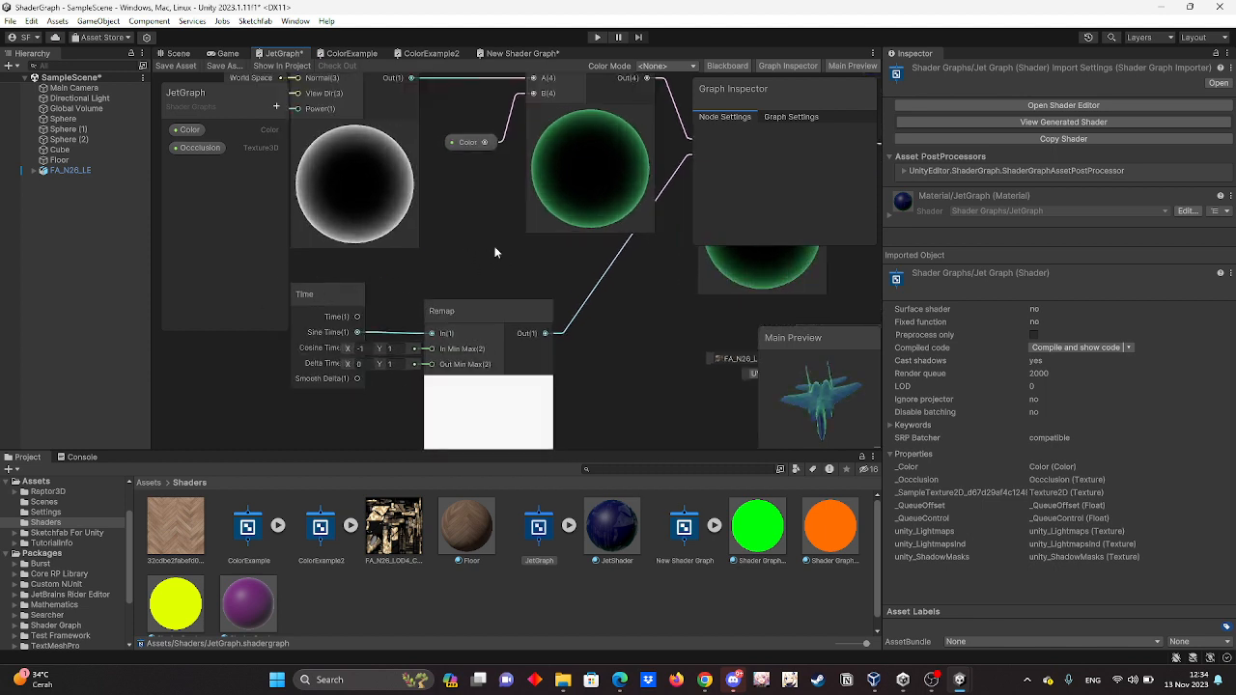
{"action": "middle_click_drag", "start_coordinate": [499, 250], "coordinate": [438, 356]}
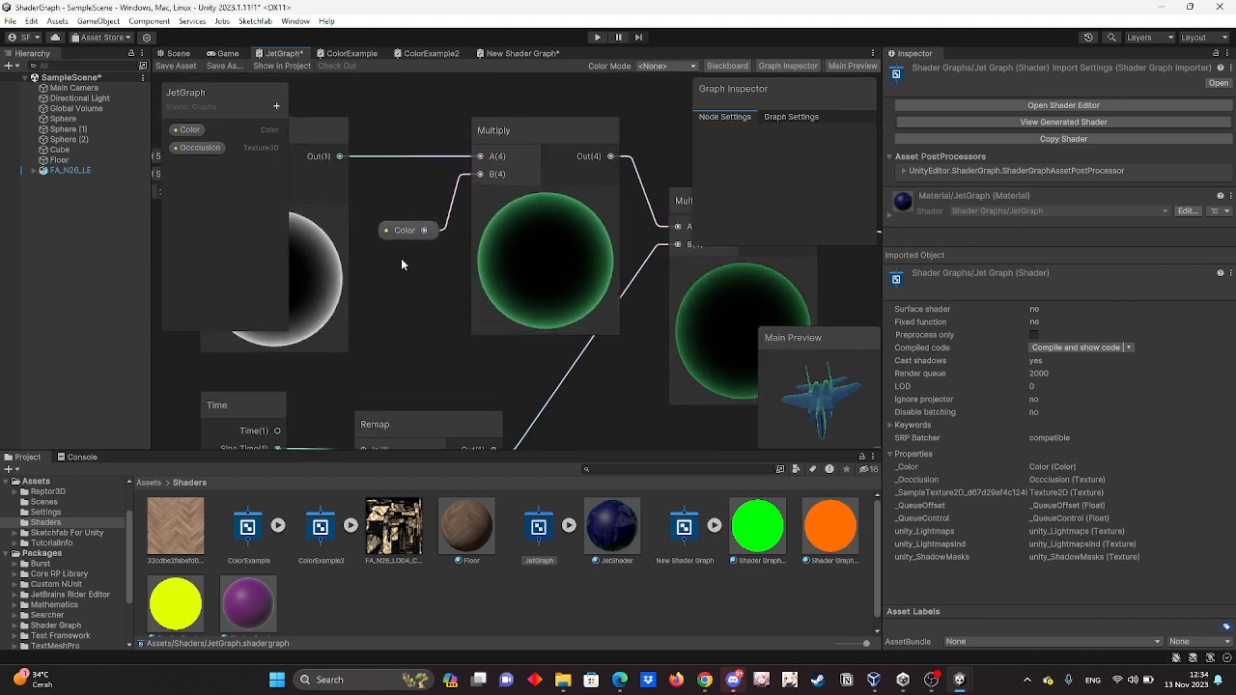
Set the default value of JetGraph's HDR Color property to a magenta pink.
{"action": "left_click", "coordinate": [405, 229]}
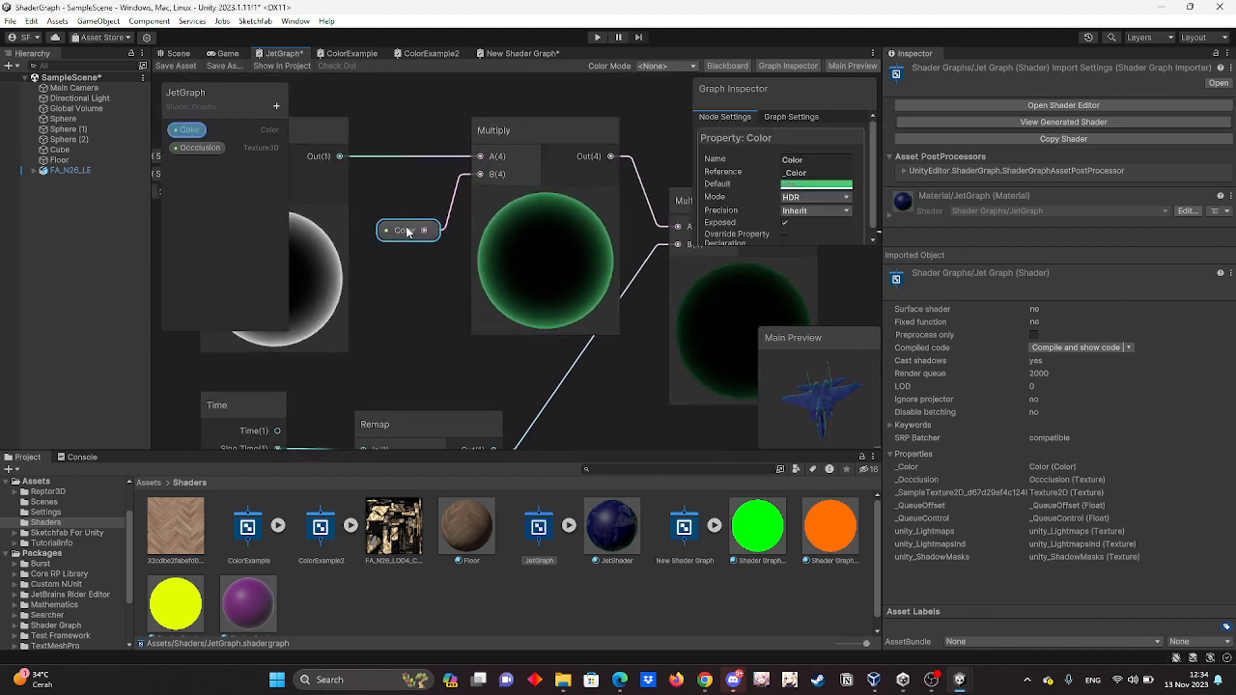
{"action": "left_click", "coordinate": [812, 184]}
{"action": "left_click_drag", "start_coordinate": [935, 294], "coordinate": [924, 329]}
{"action": "left_click", "coordinate": [595, 400]}
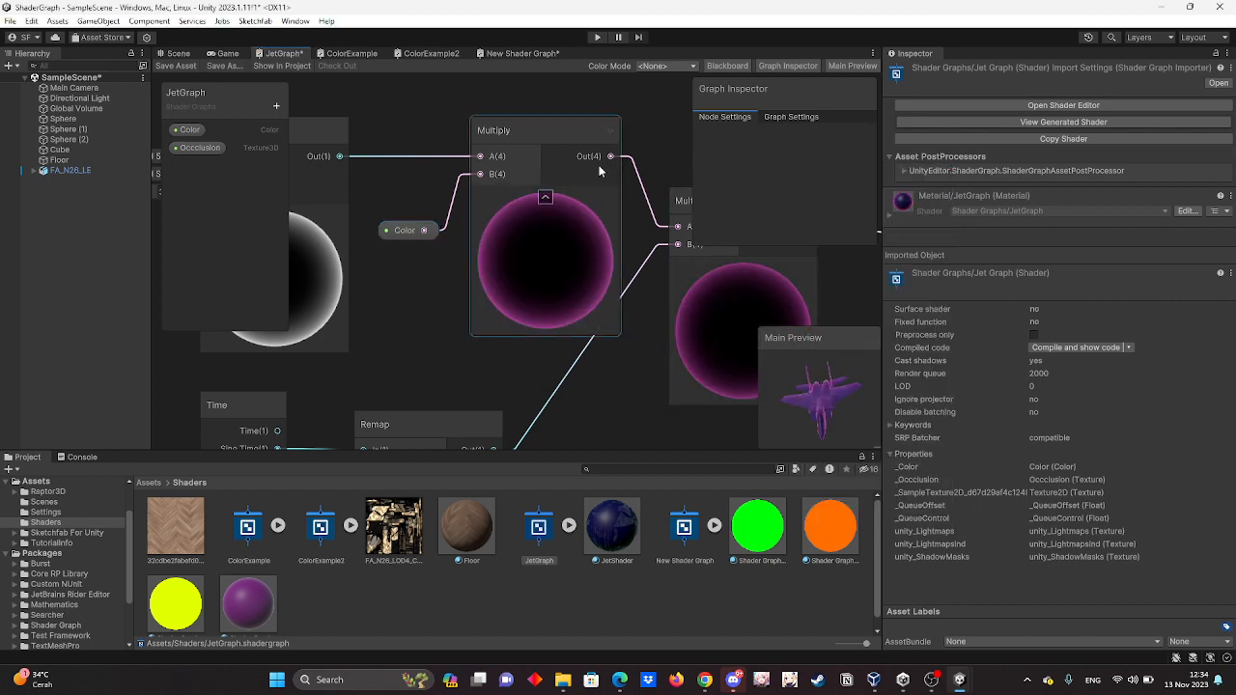
Inspect the settings of JetGraph's Color and Occlusion properties.
{"action": "left_click", "coordinate": [407, 230]}
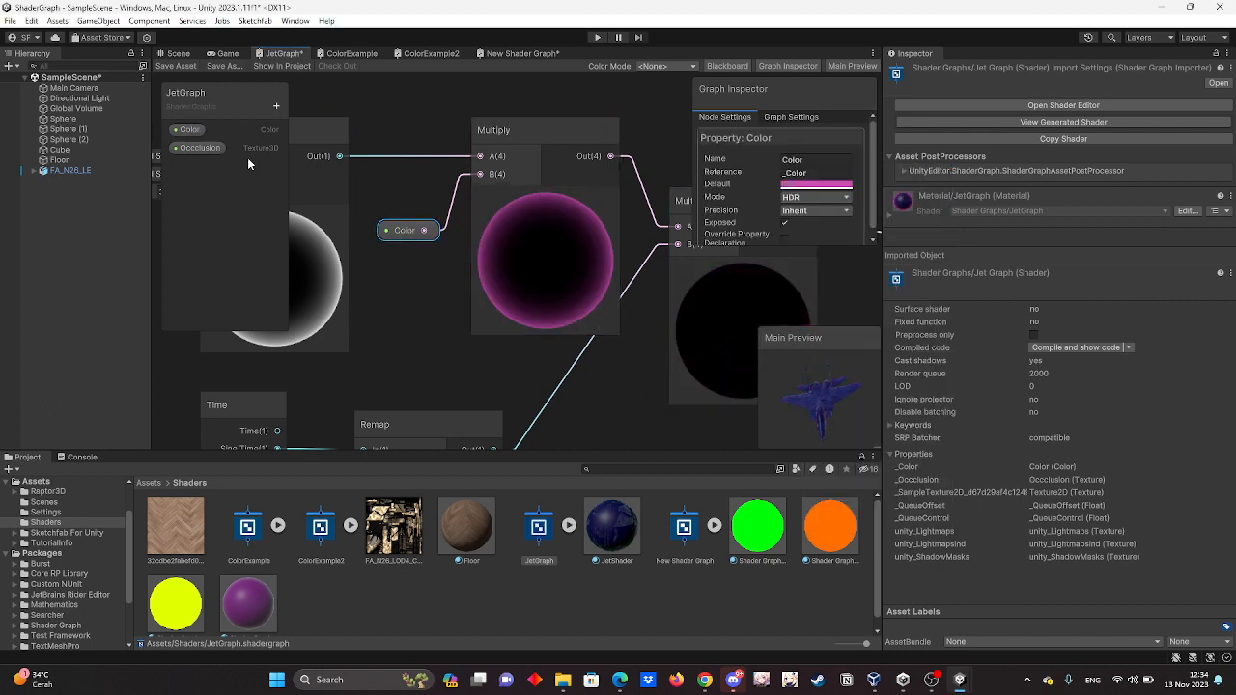
{"action": "left_click", "coordinate": [203, 148]}
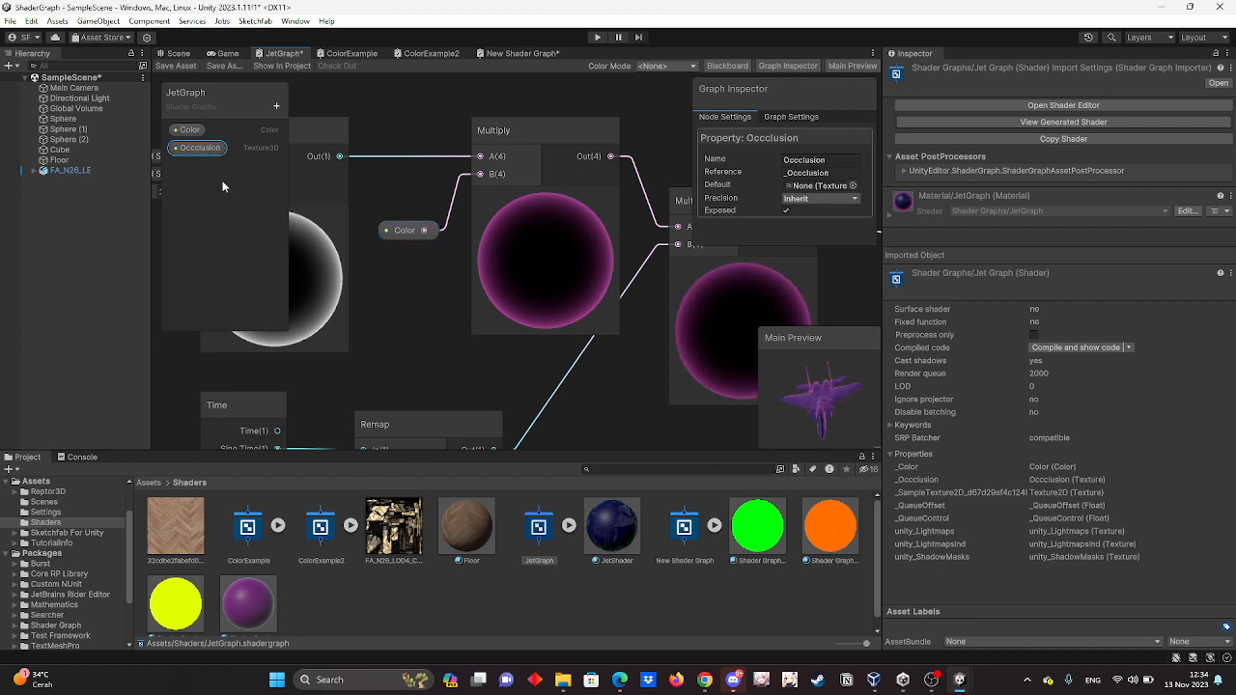
{"action": "left_click", "coordinate": [396, 269]}
{"action": "scroll", "coordinate": [409, 241], "scroll_direction": "down", "scroll_amount": 5}
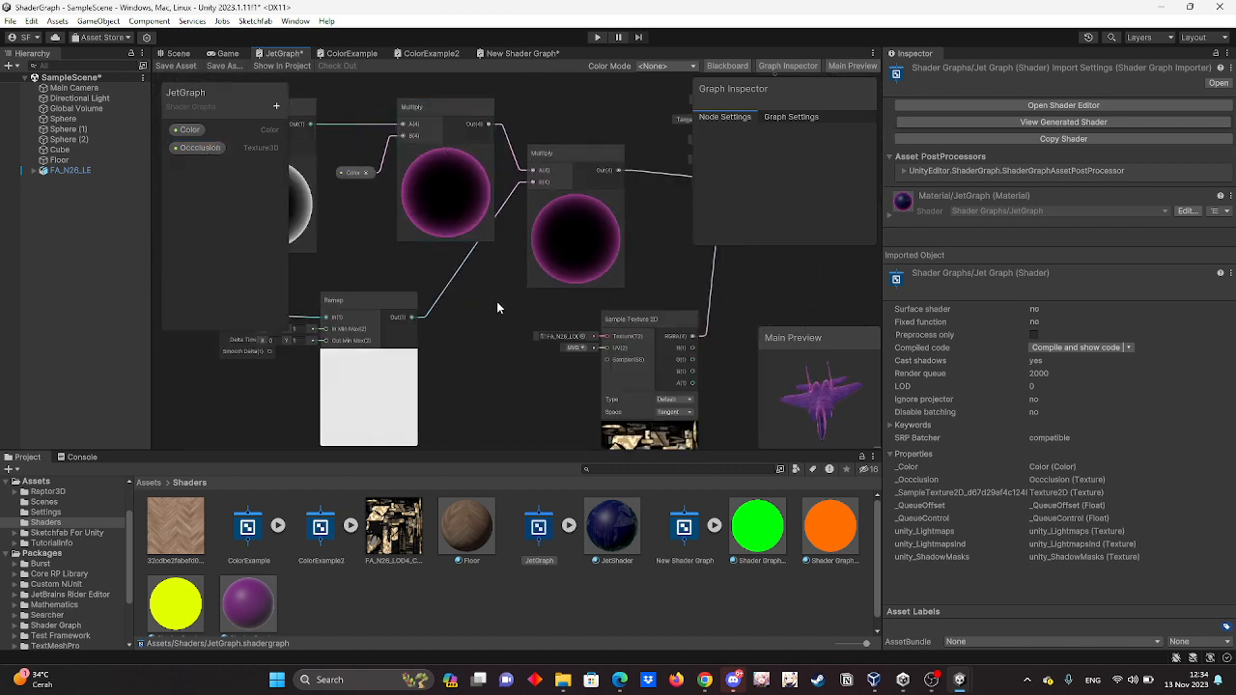
Examine JetGraph's Sample Texture 2D node and its connection to the Ambient Occlusion input of the Fragment block.
{"action": "middle_click_drag", "start_coordinate": [520, 312], "coordinate": [357, 357]}
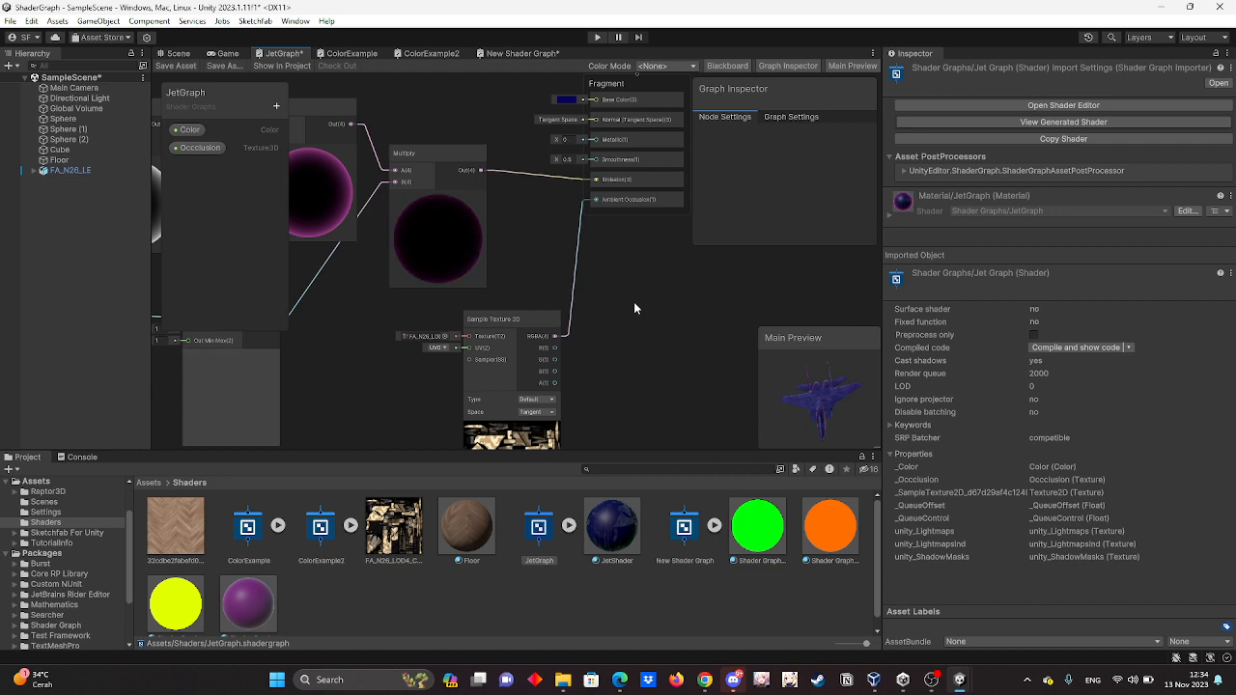
{"action": "scroll", "coordinate": [634, 303], "scroll_direction": "up", "scroll_amount": 3}
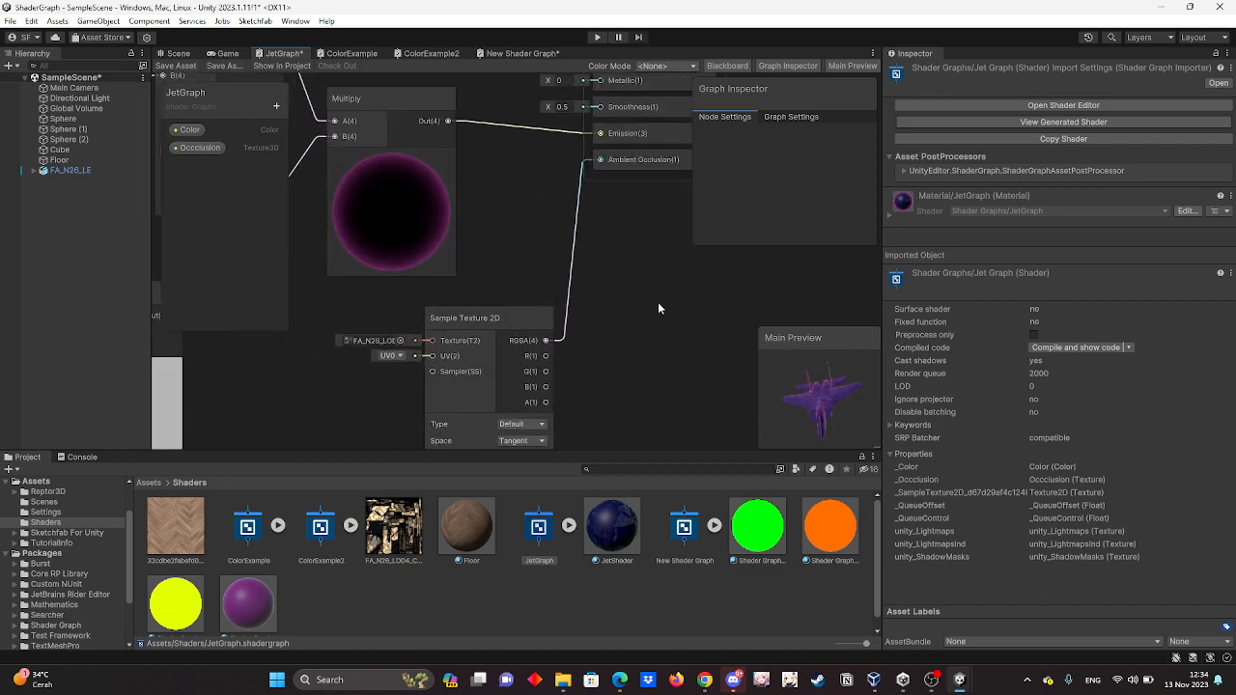
{"action": "middle_click_drag", "start_coordinate": [659, 322], "coordinate": [663, 261]}
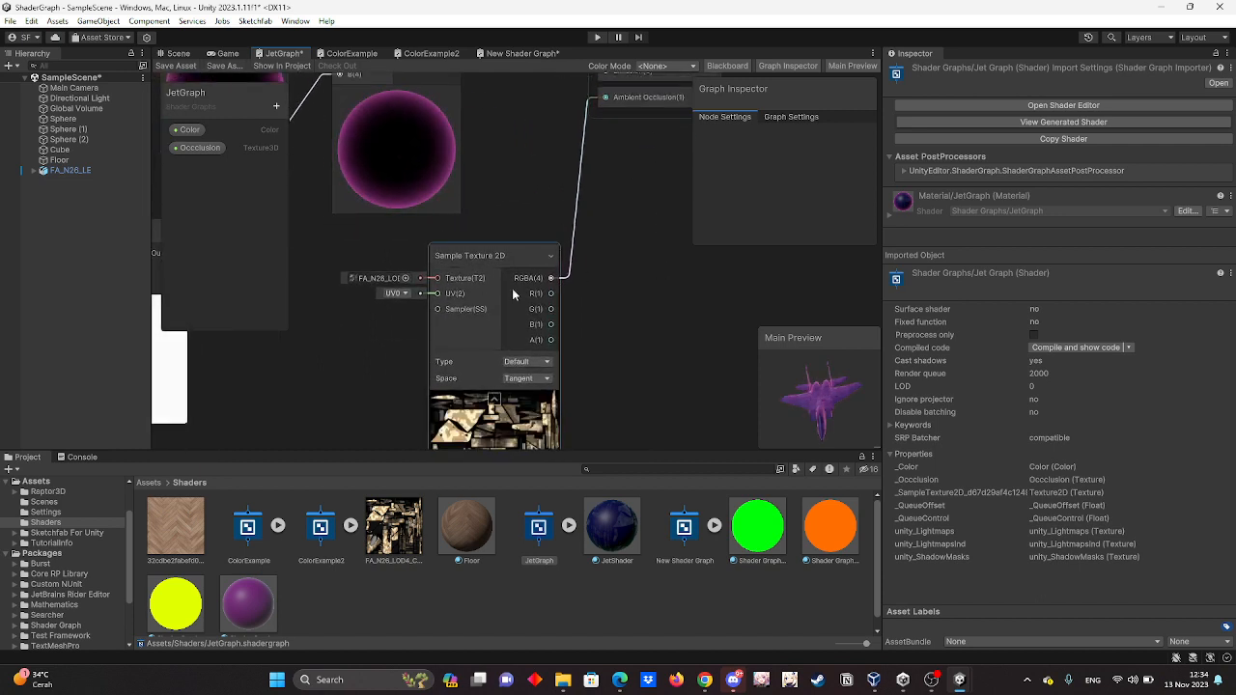
{"action": "middle_click_drag", "start_coordinate": [640, 386], "coordinate": [638, 331]}
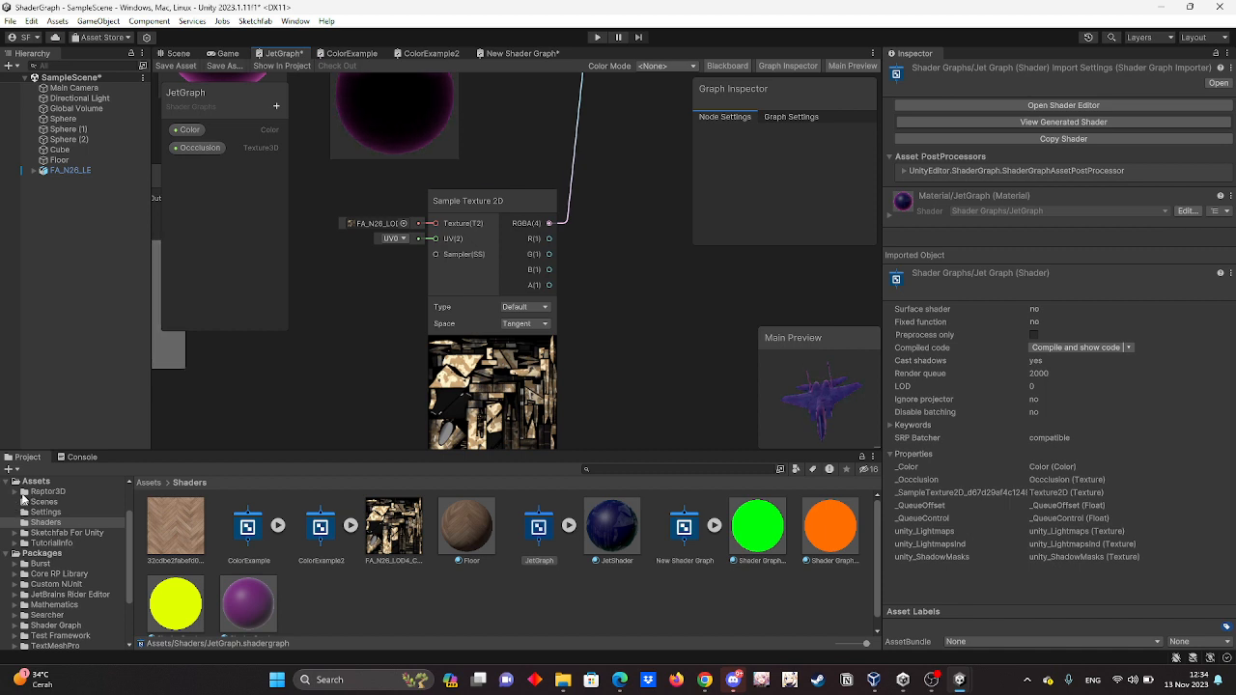
Browse to the jet's source textures in Raptor3D/FA_N26/Textures/LOD4/0_Main.
{"action": "left_click", "coordinate": [37, 492]}
{"action": "double_click", "coordinate": [186, 535]}
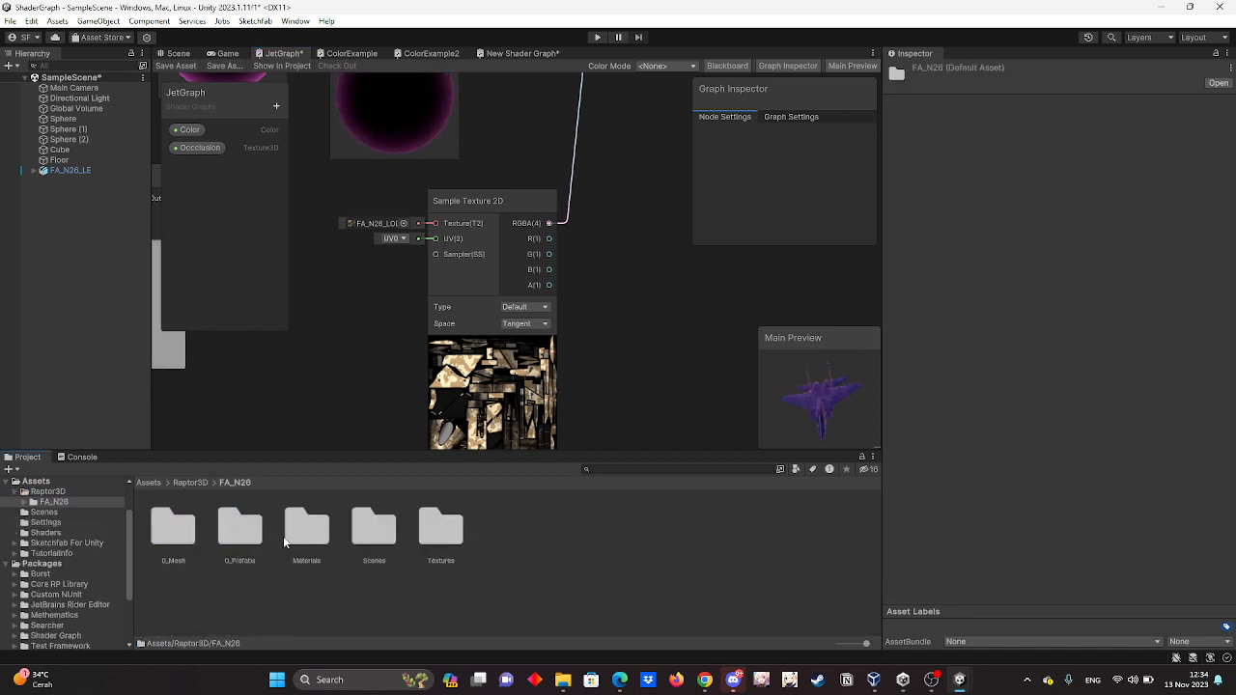
{"action": "double_click", "coordinate": [440, 529]}
{"action": "double_click", "coordinate": [174, 529]}
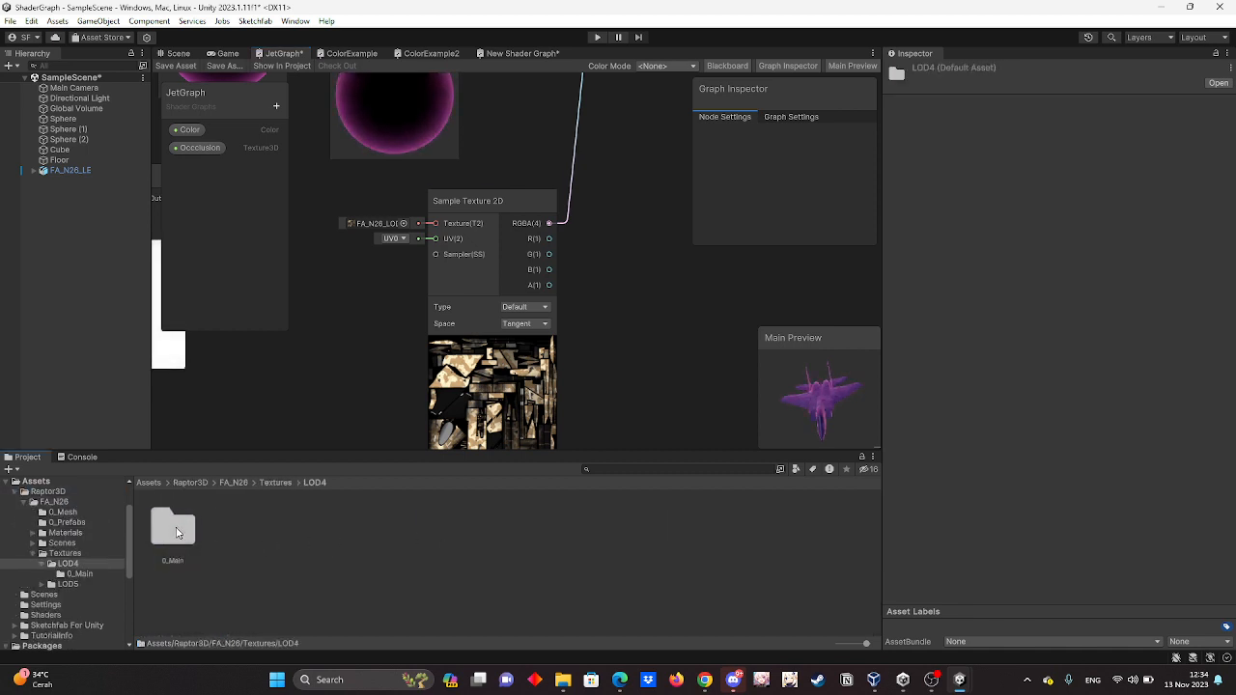
{"action": "double_click", "coordinate": [179, 532]}
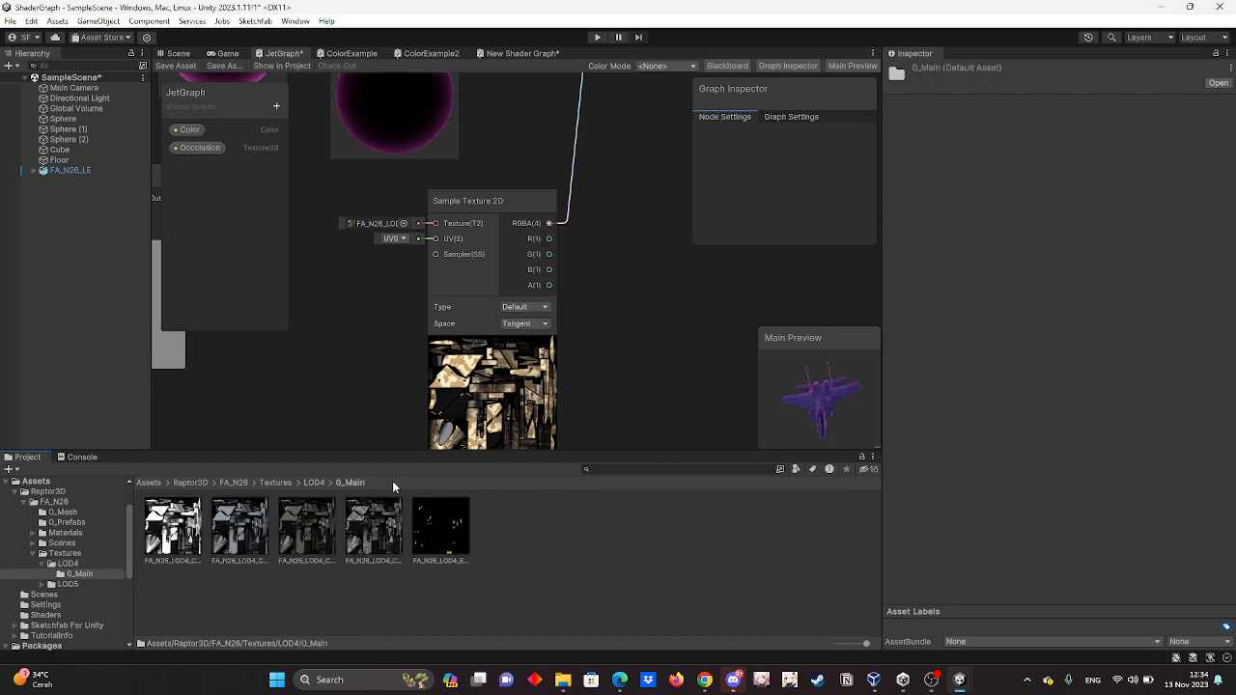
Rotate the jet in JetGraph's main preview and view the jet model in the scene.
{"action": "scroll", "coordinate": [637, 352], "scroll_direction": "down", "scroll_amount": 2}
{"action": "scroll", "coordinate": [638, 347], "scroll_direction": "down", "scroll_amount": 2}
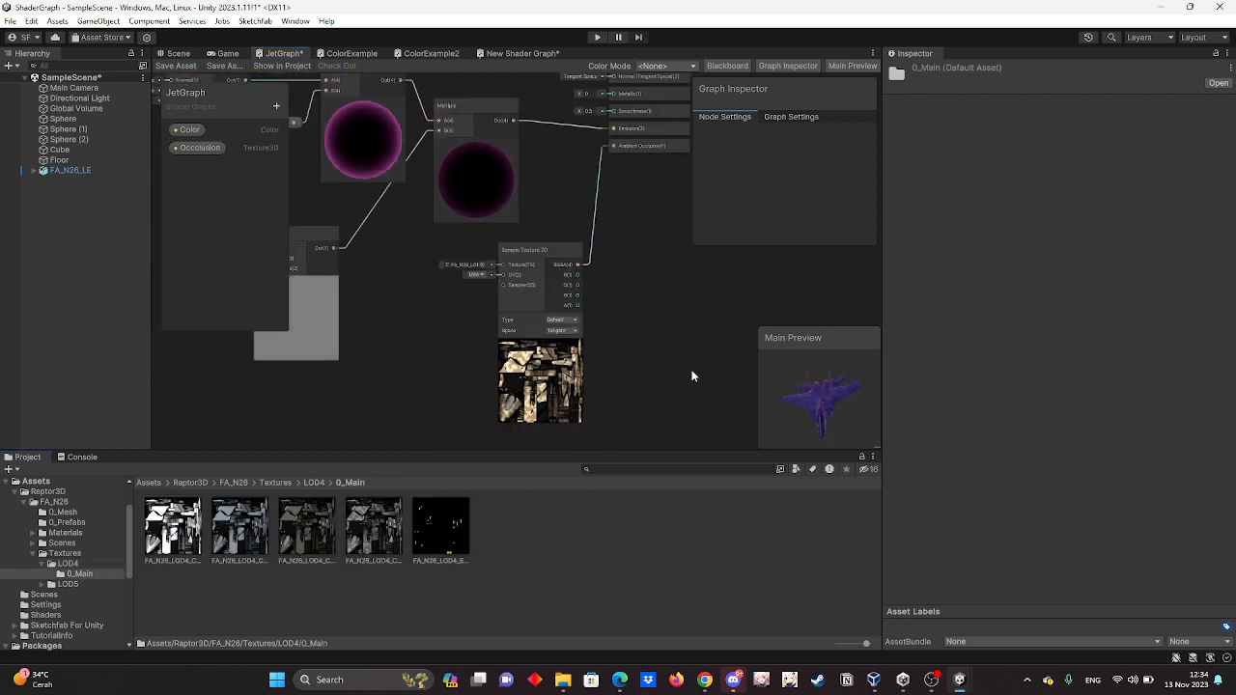
{"action": "left_click_drag", "start_coordinate": [817, 419], "coordinate": [790, 383]}
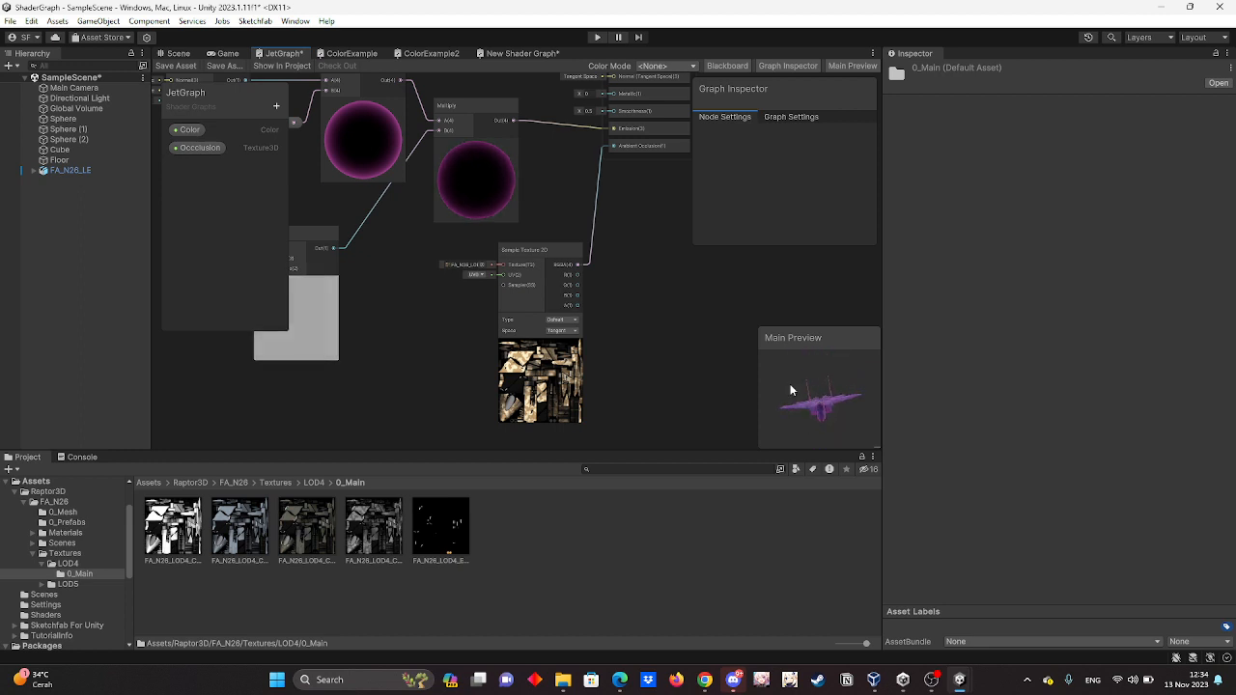
{"action": "left_click", "coordinate": [176, 53]}
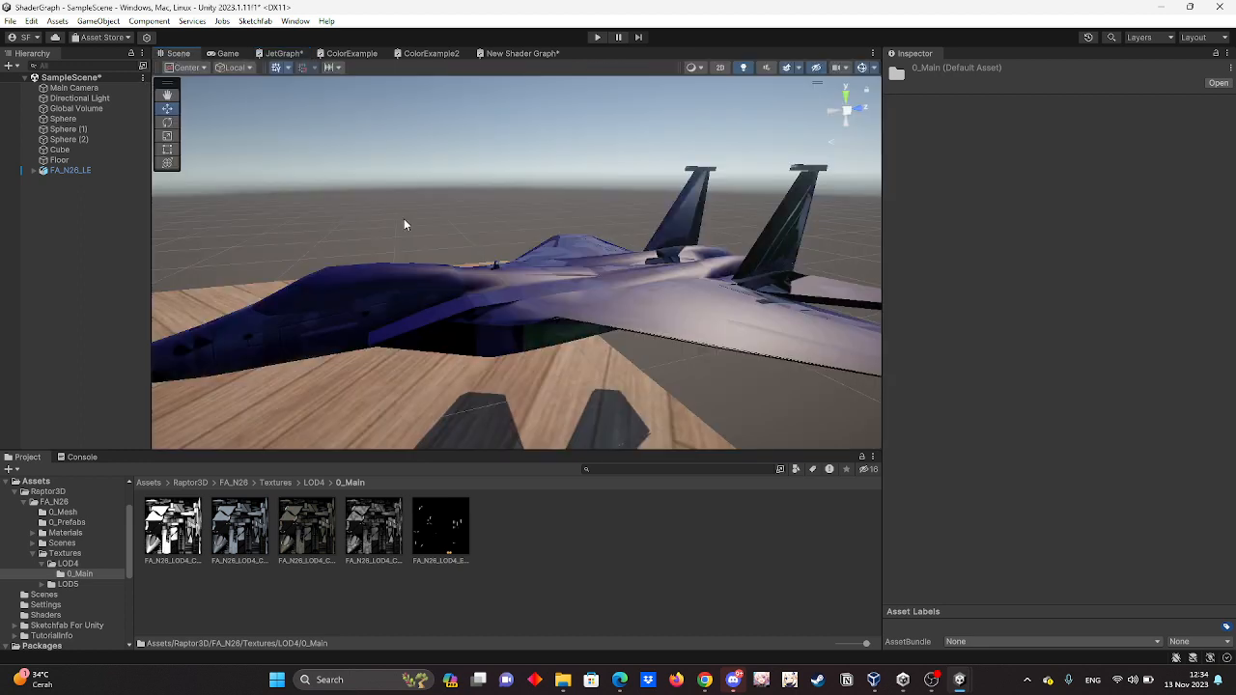
{"action": "scroll", "coordinate": [411, 208], "scroll_direction": "down", "scroll_amount": 5}
{"action": "scroll", "coordinate": [411, 209], "scroll_direction": "up", "scroll_amount": 2}
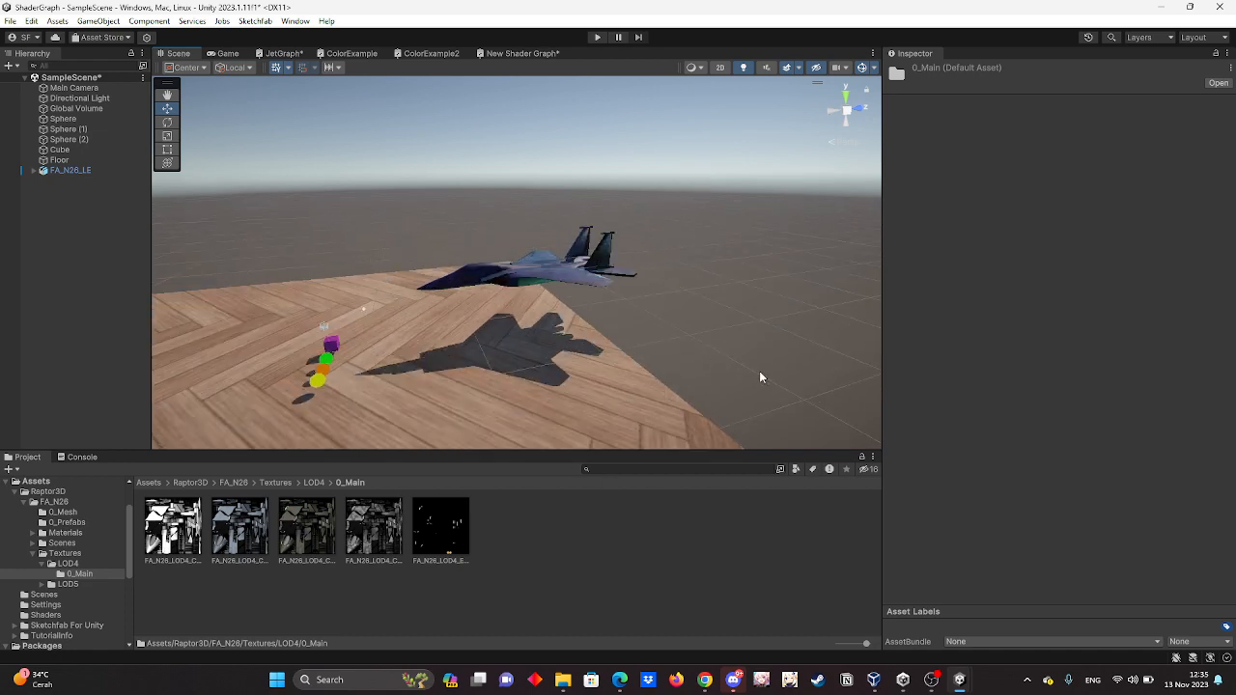
Switch to the BlackHole project, look around the black hole and sun in its scene, and start play mode.
{"action": "mouse_move", "coordinate": [959, 687]}
{"action": "left_click", "coordinate": [935, 610]}
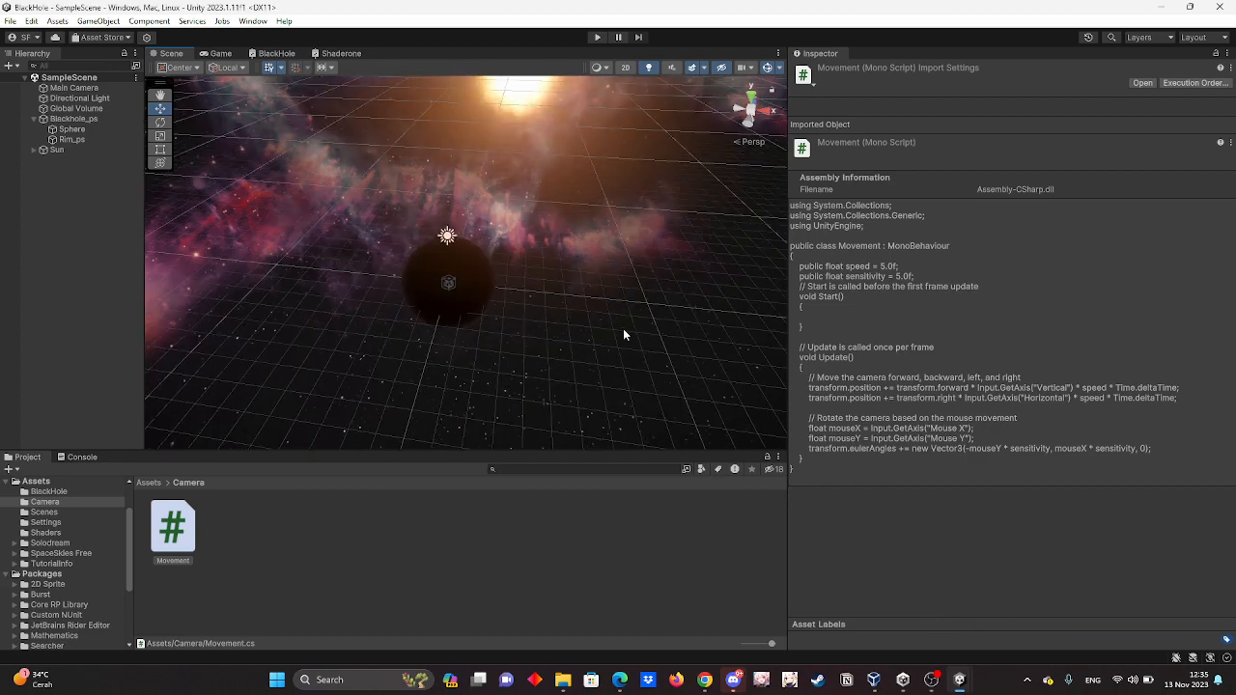
{"action": "right_click_drag", "start_coordinate": [630, 321], "coordinate": [653, 258]}
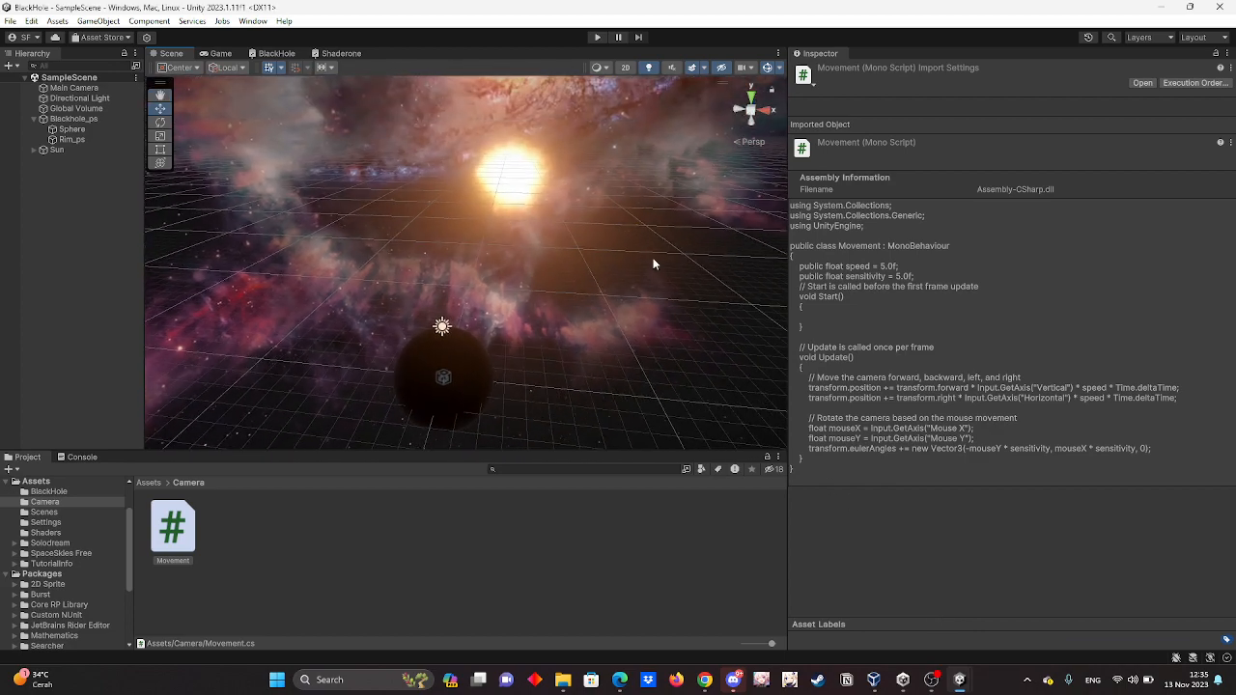
{"action": "scroll", "coordinate": [649, 266], "scroll_direction": "up", "scroll_amount": 3}
{"action": "right_click_drag", "start_coordinate": [606, 317], "coordinate": [618, 289]}
{"action": "scroll", "coordinate": [593, 365], "scroll_direction": "up", "scroll_amount": 4}
{"action": "scroll", "coordinate": [649, 303], "scroll_direction": "up", "scroll_amount": 2}
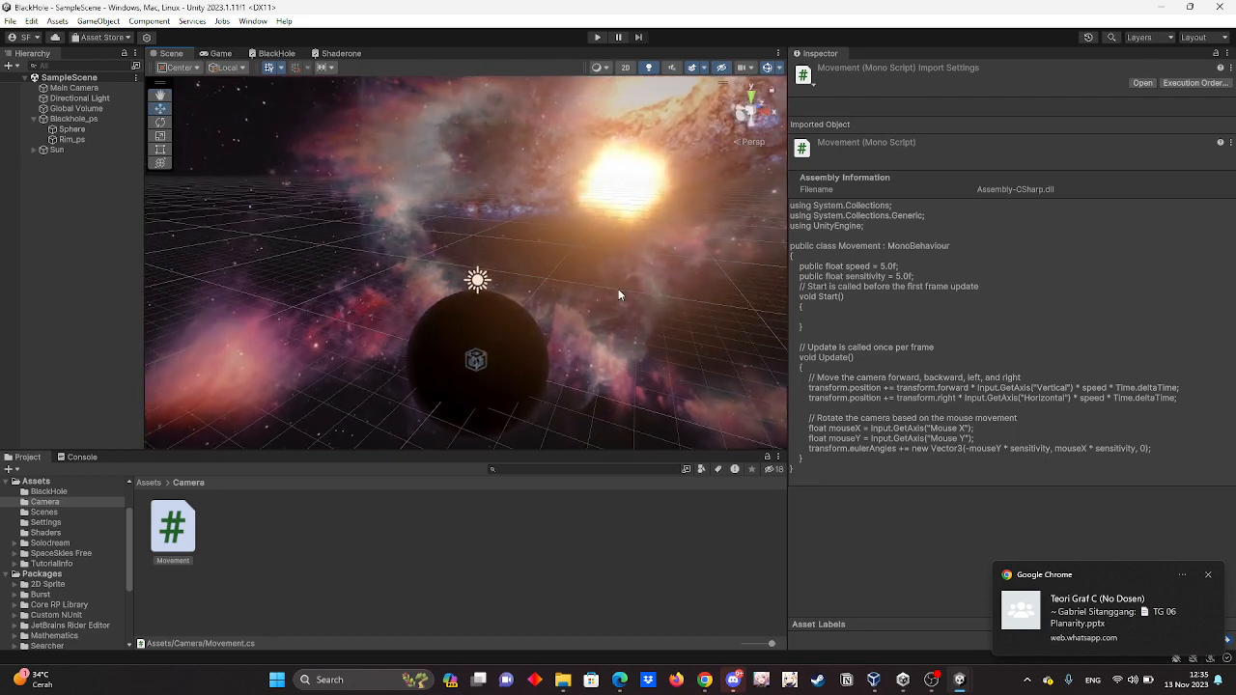
{"action": "left_click", "coordinate": [599, 38]}
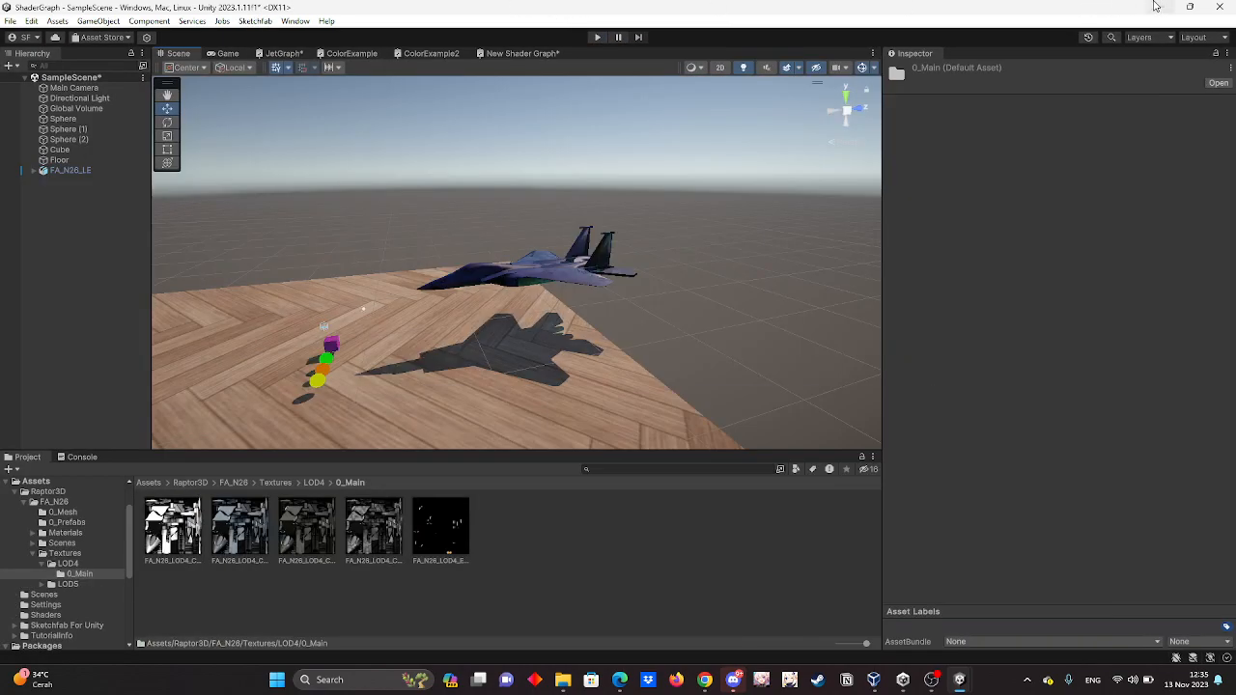
Switch to Chrome and show the Asset Store page of the free VFX Particles: Fireball Pack.
{"action": "left_click", "coordinate": [1155, 6]}
{"action": "left_click", "coordinate": [1160, 7]}
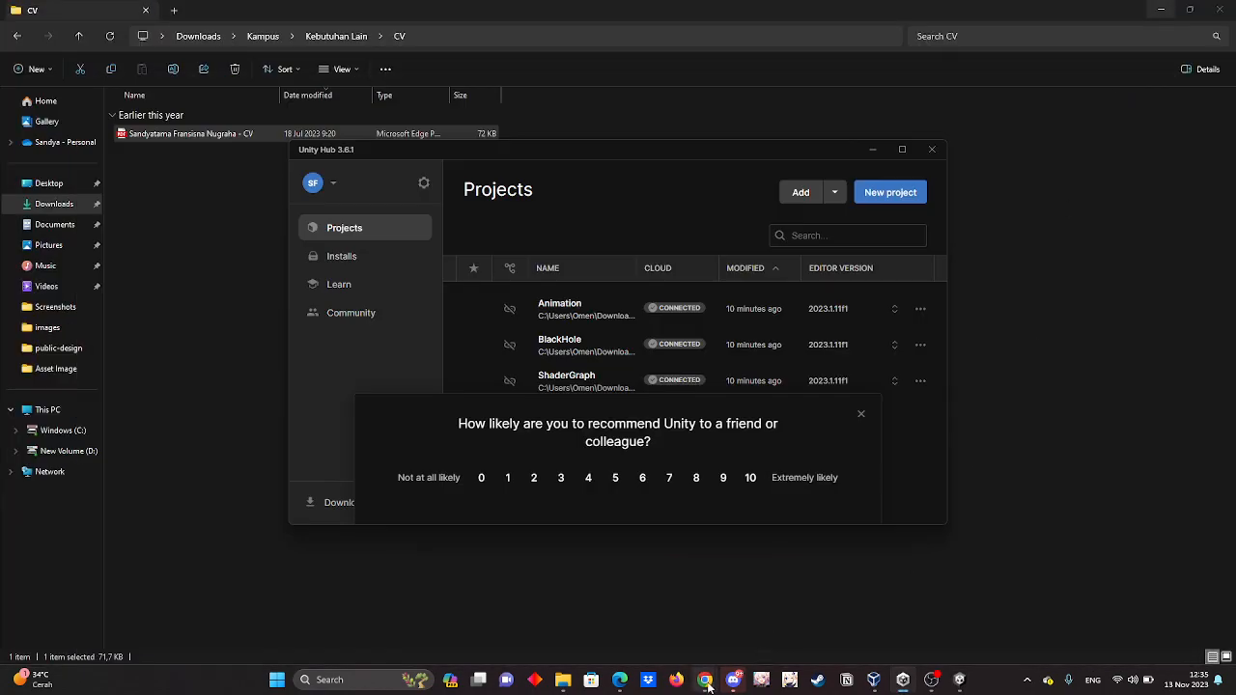
{"action": "mouse_move", "coordinate": [706, 681]}
{"action": "left_click", "coordinate": [648, 603]}
{"action": "left_click", "coordinate": [681, 10]}
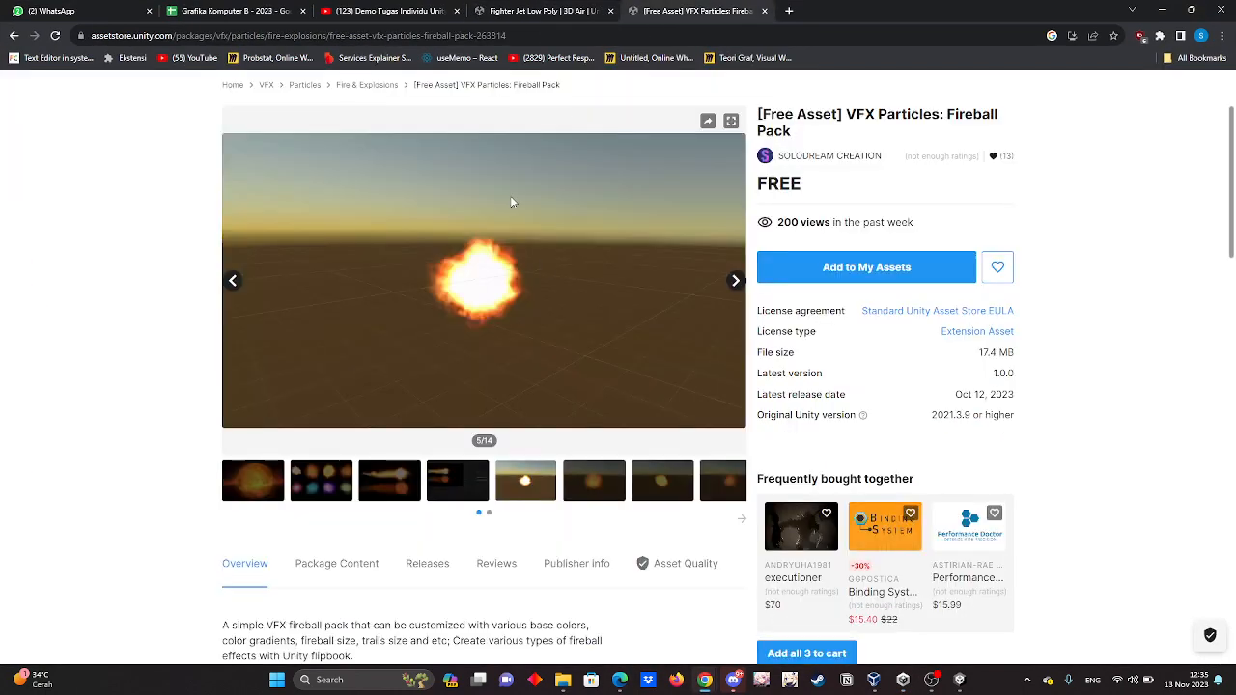
Return to the BlackHole project and check the VFX Particles: Fireball Pack in the Package Manager, closing it when done.
{"action": "mouse_move", "coordinate": [960, 680]}
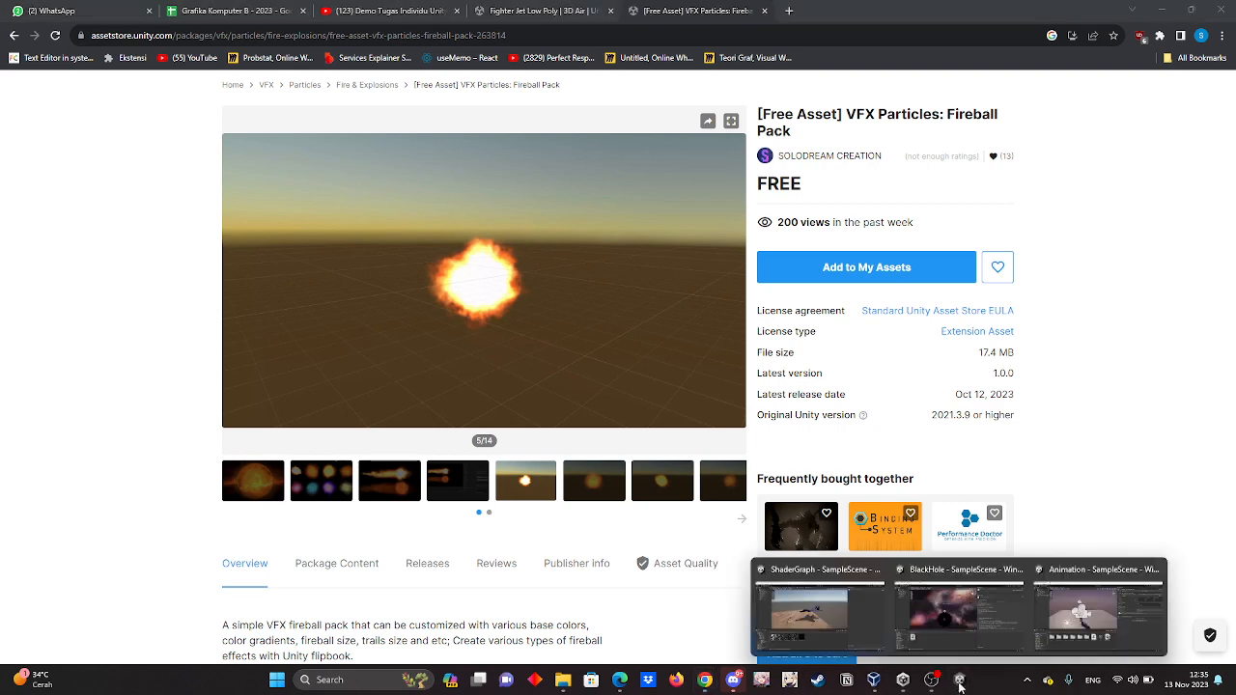
{"action": "left_click", "coordinate": [959, 606]}
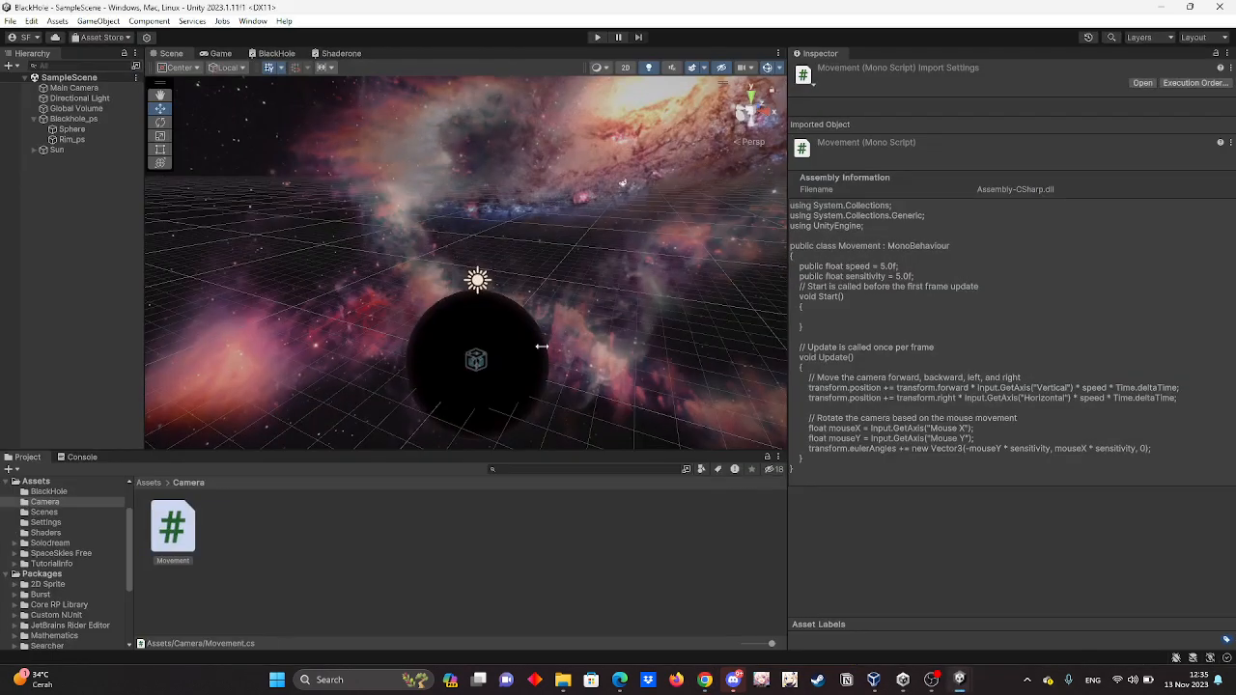
{"action": "left_click", "coordinate": [252, 20]}
{"action": "left_click", "coordinate": [294, 173]}
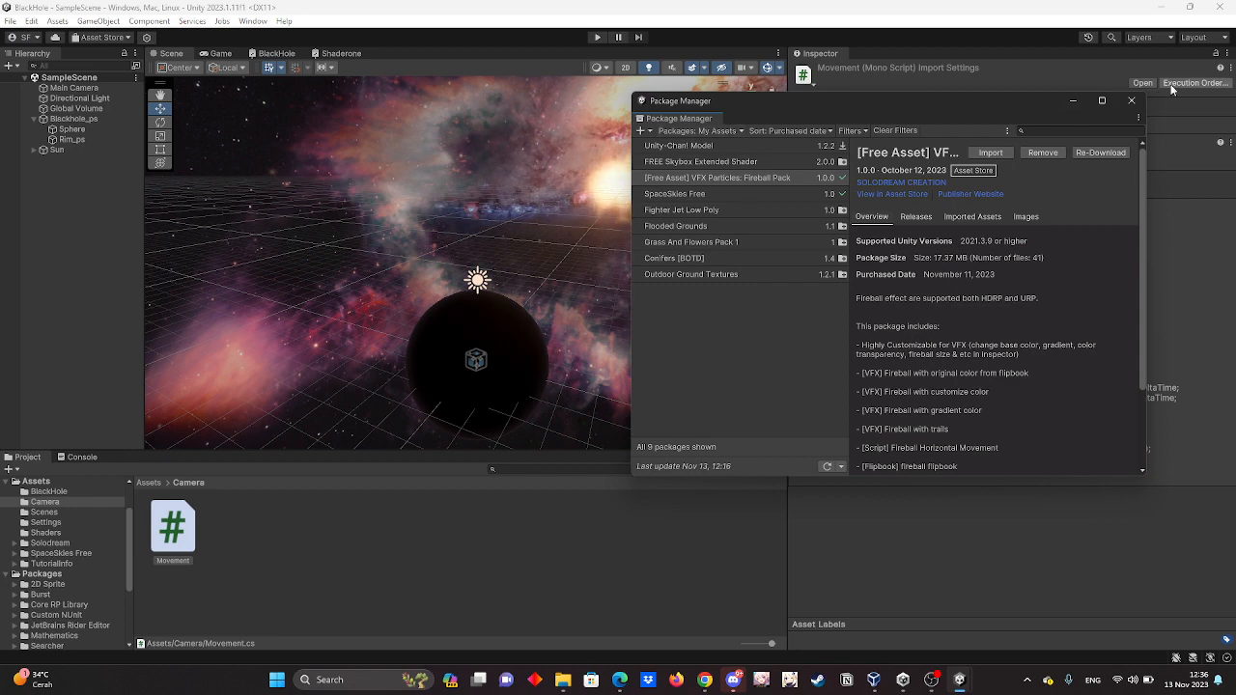
{"action": "left_click", "coordinate": [1131, 102]}
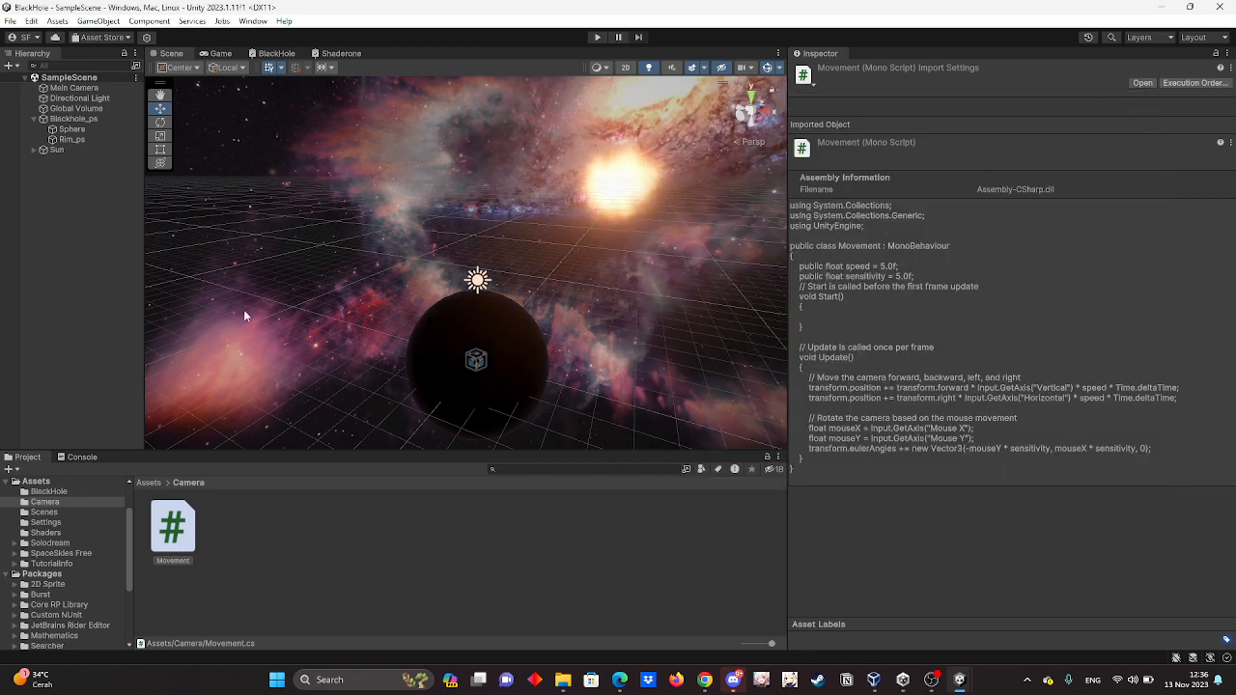
Inspect the Main Camera's components and the code of the Movement script in the Camera folder.
{"action": "left_click", "coordinate": [347, 587]}
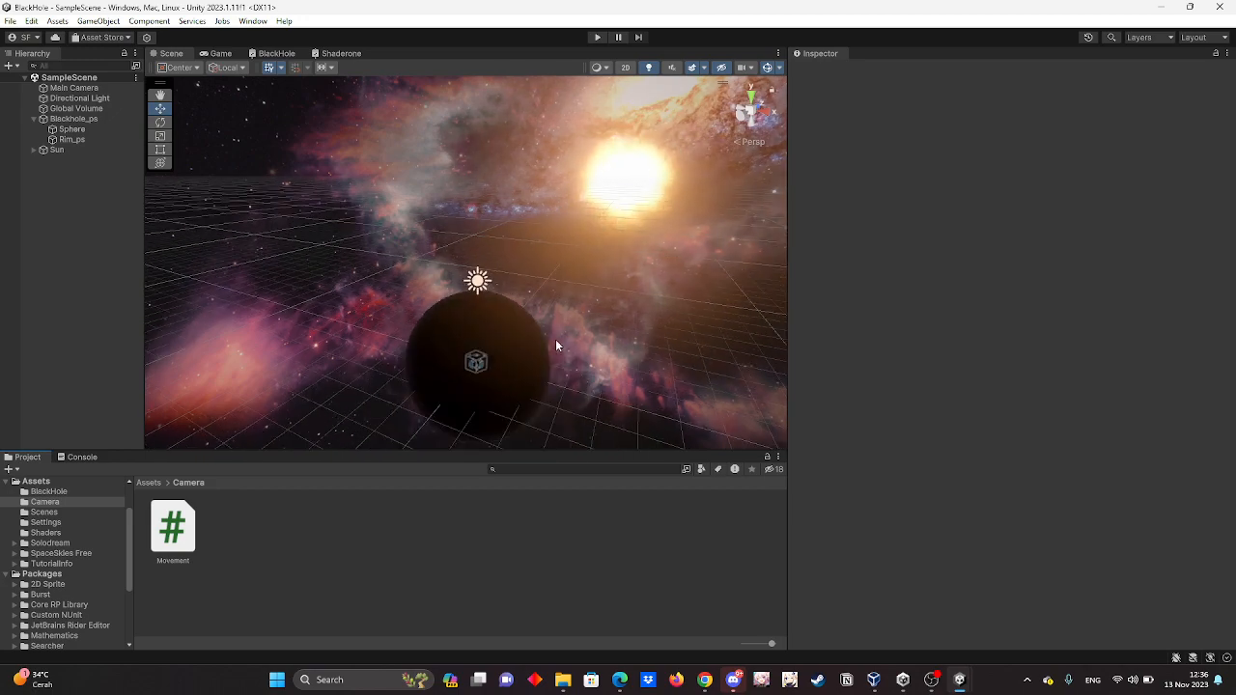
{"action": "right_click_drag", "start_coordinate": [555, 345], "coordinate": [545, 277]}
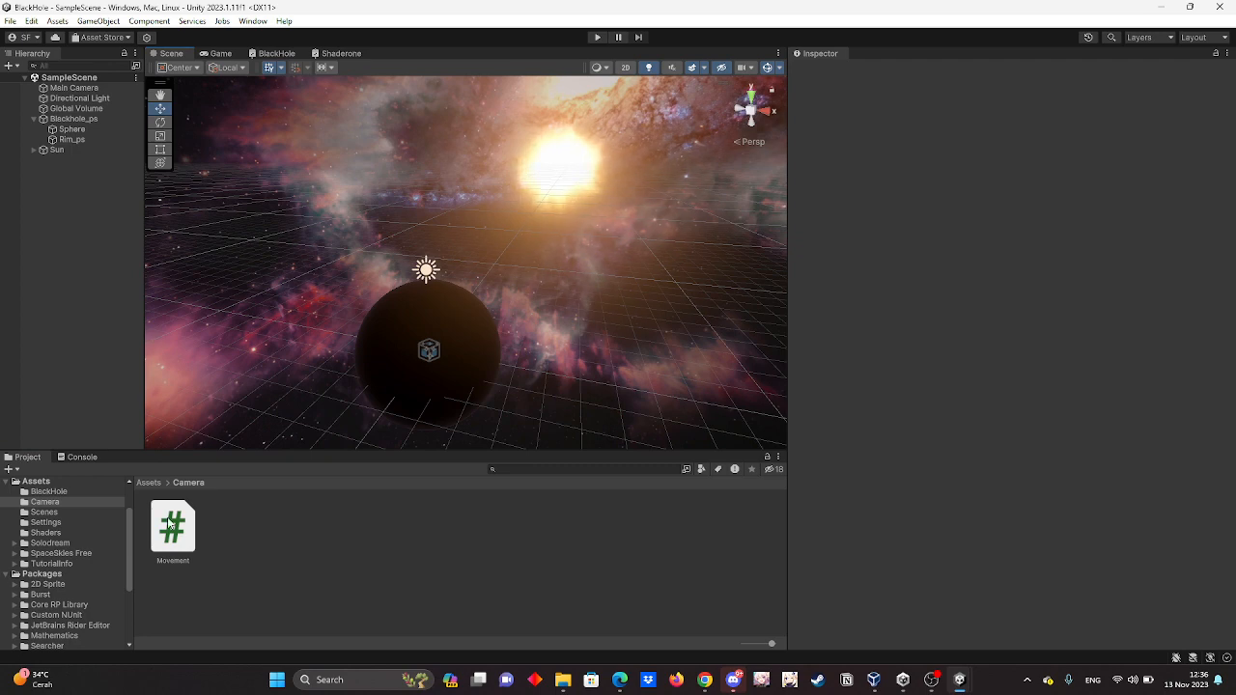
{"action": "left_click", "coordinate": [77, 88]}
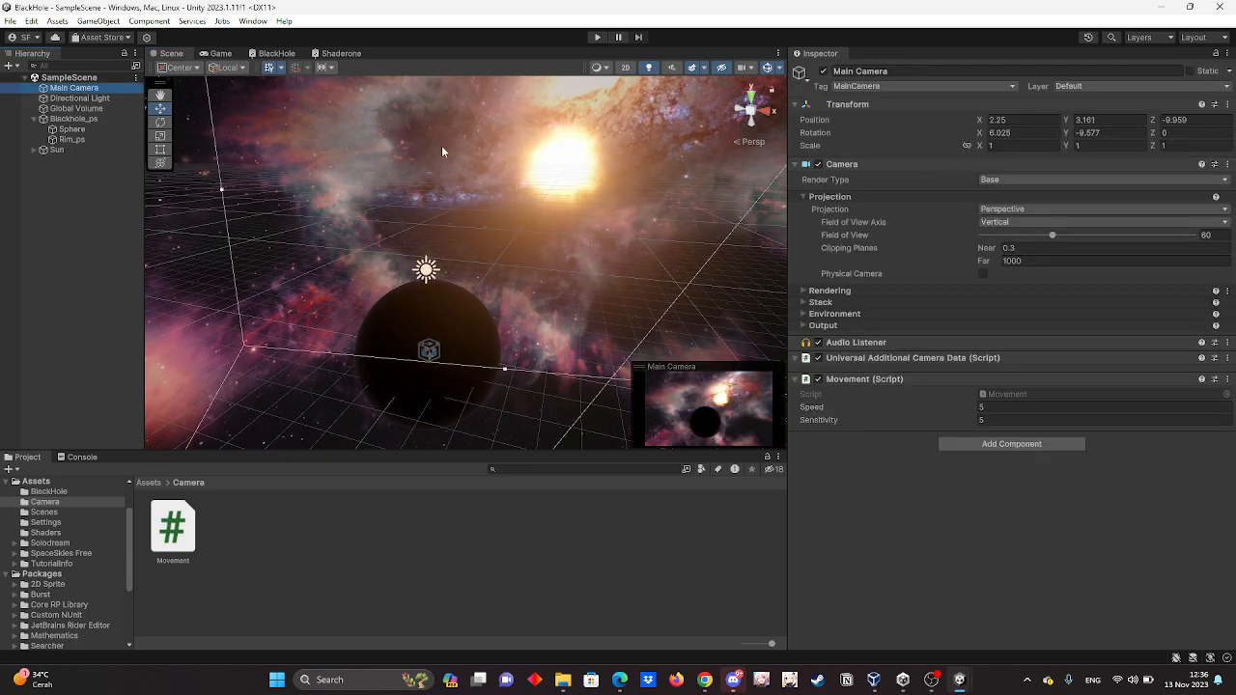
{"action": "left_click", "coordinate": [186, 567]}
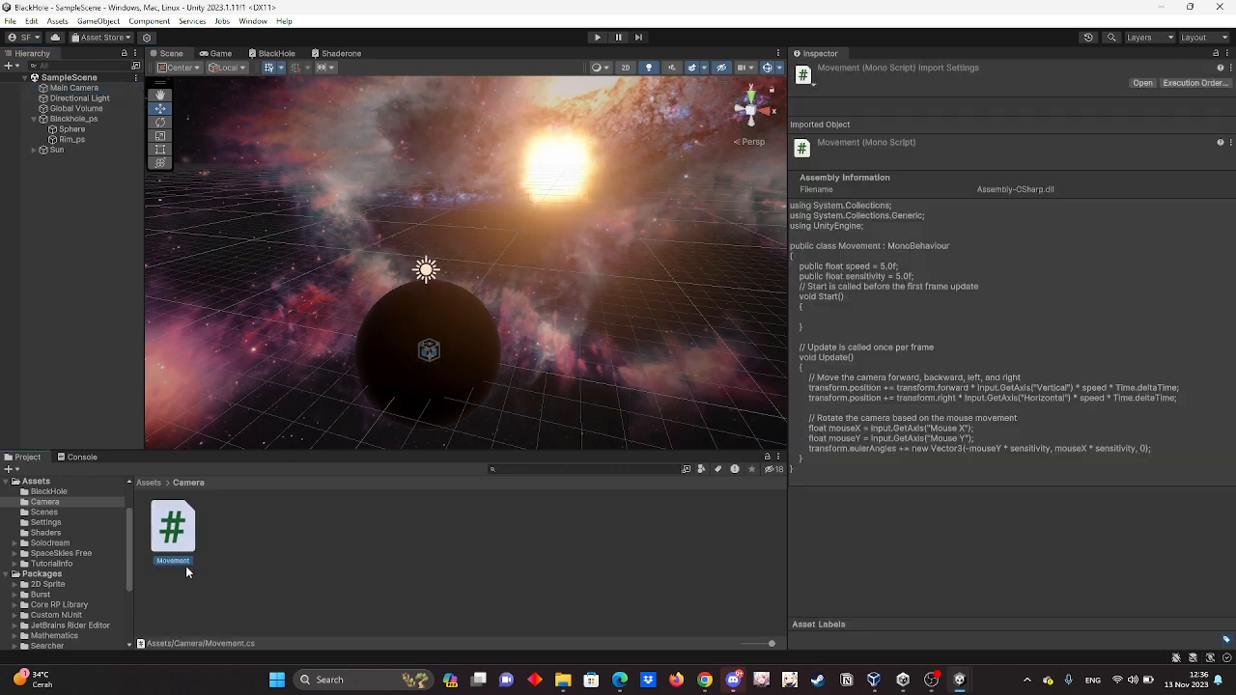
{"action": "left_click", "coordinate": [266, 580]}
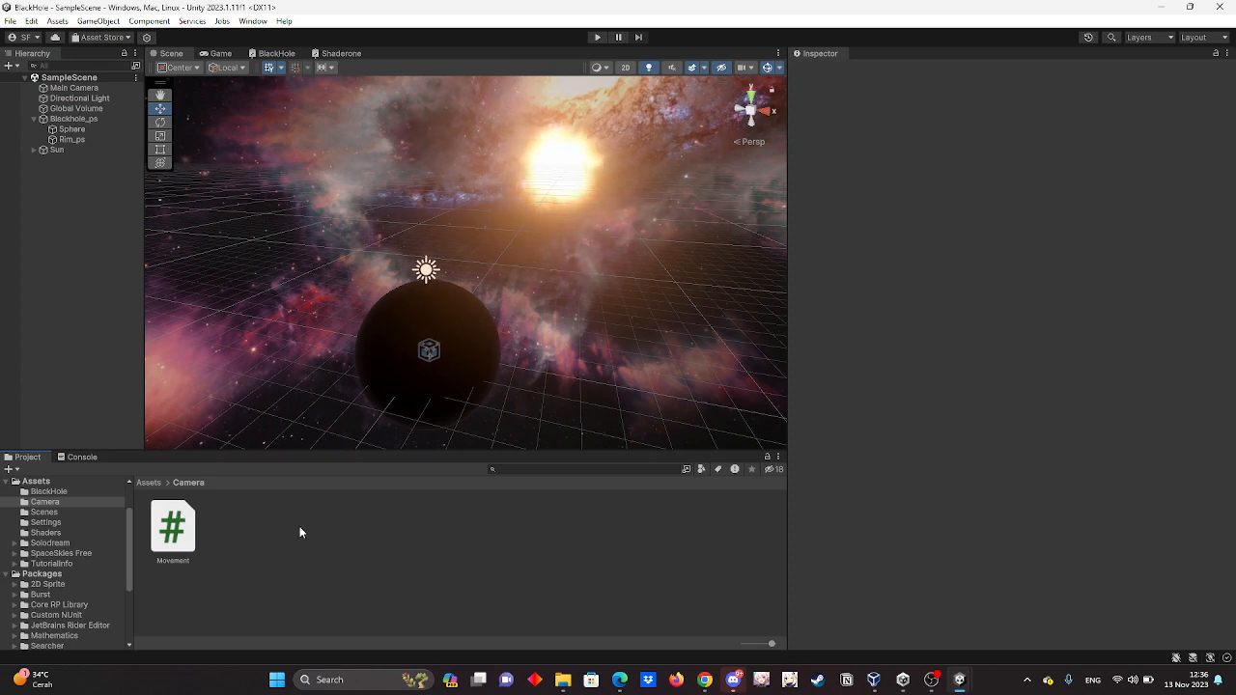
{"action": "left_click", "coordinate": [182, 537]}
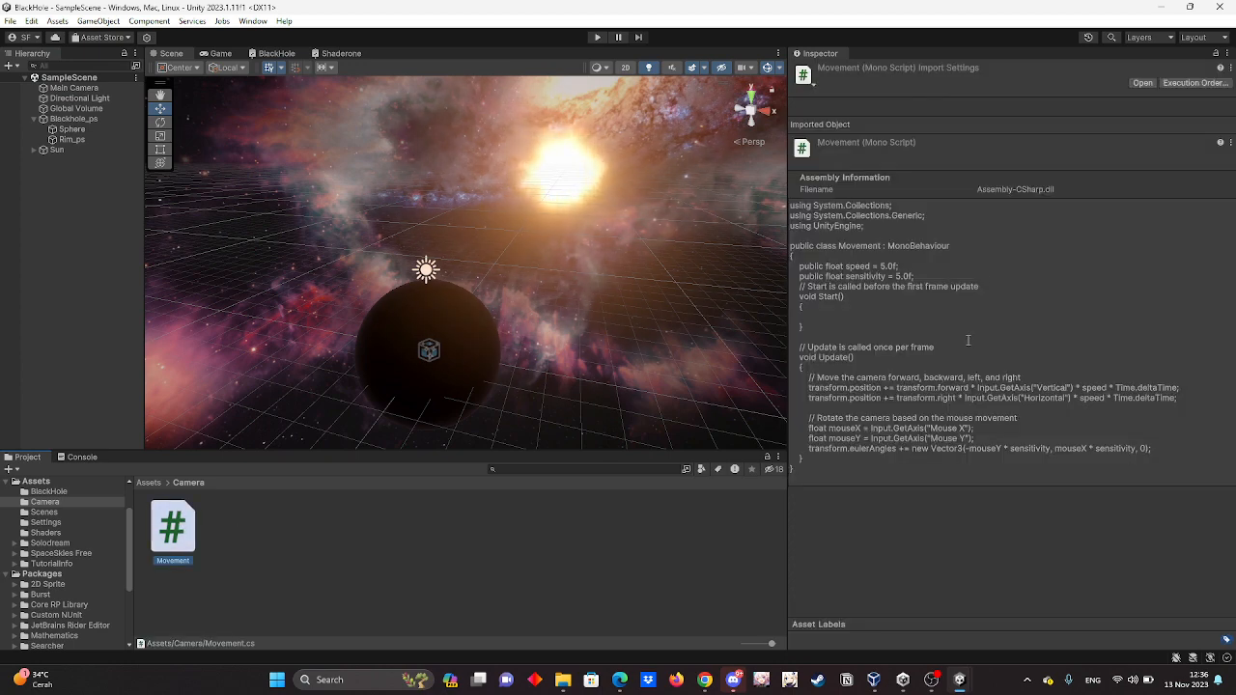
{"action": "left_click", "coordinate": [621, 547]}
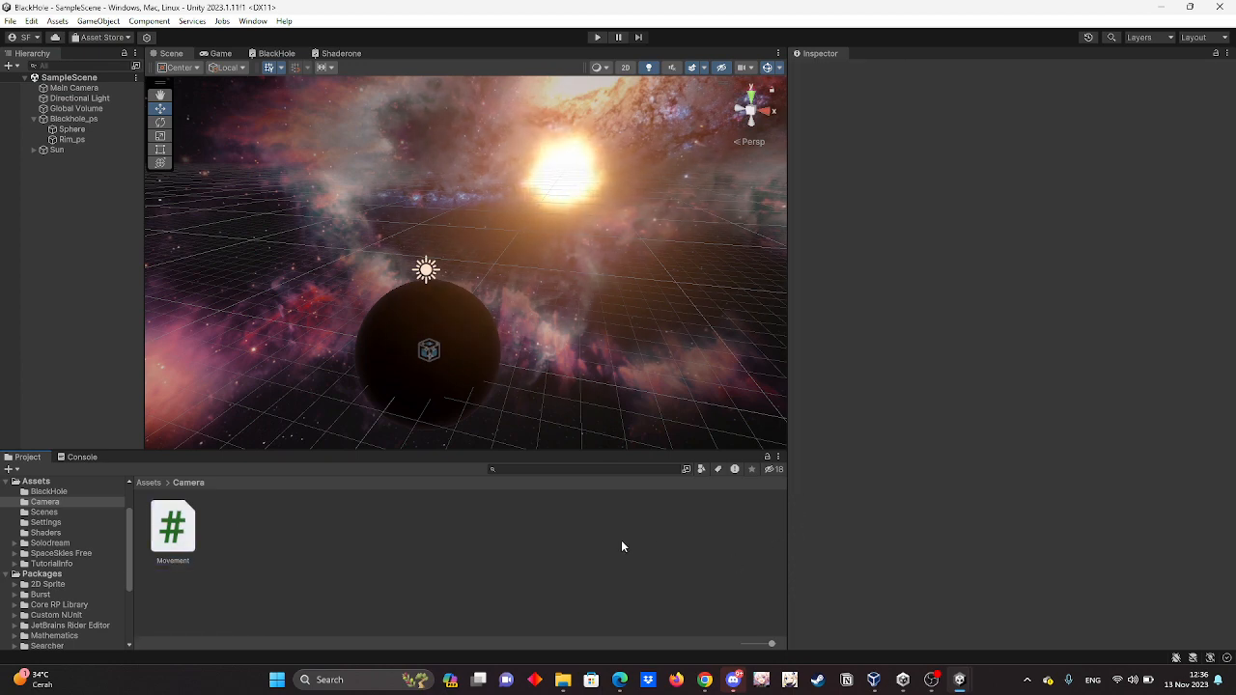
Open the BlackHole shader graph from the Shaders folder and survey its node network.
{"action": "left_click", "coordinate": [45, 533]}
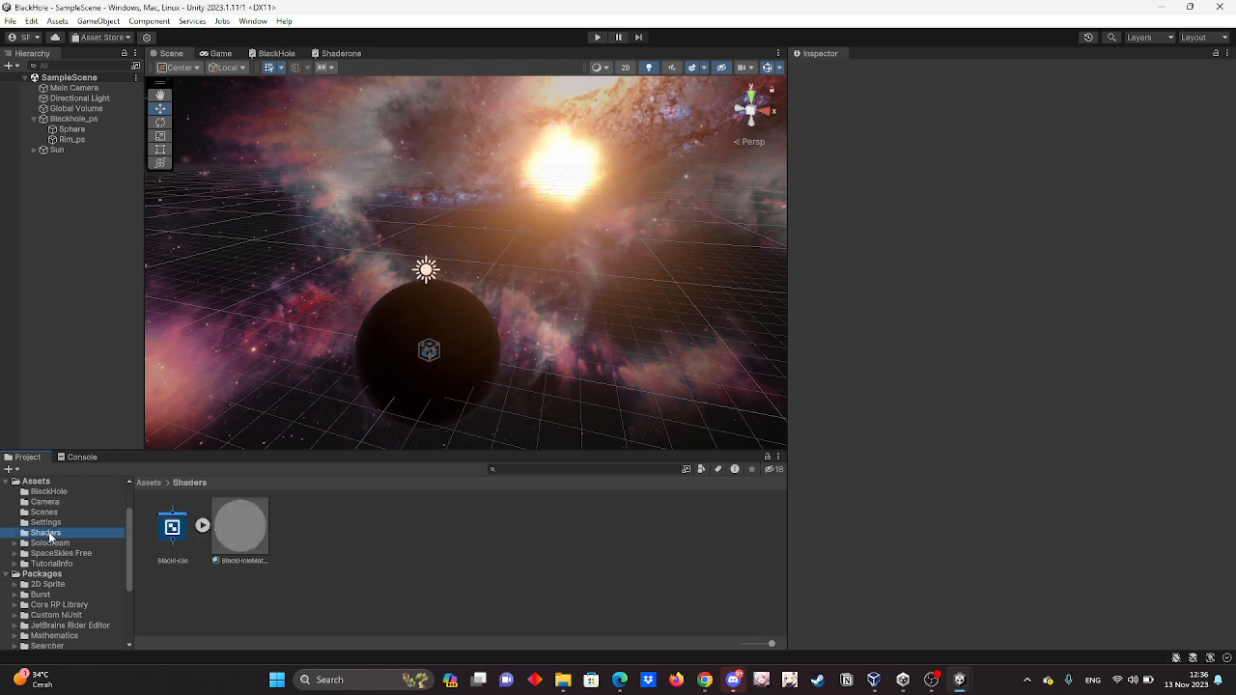
{"action": "double_click", "coordinate": [166, 526]}
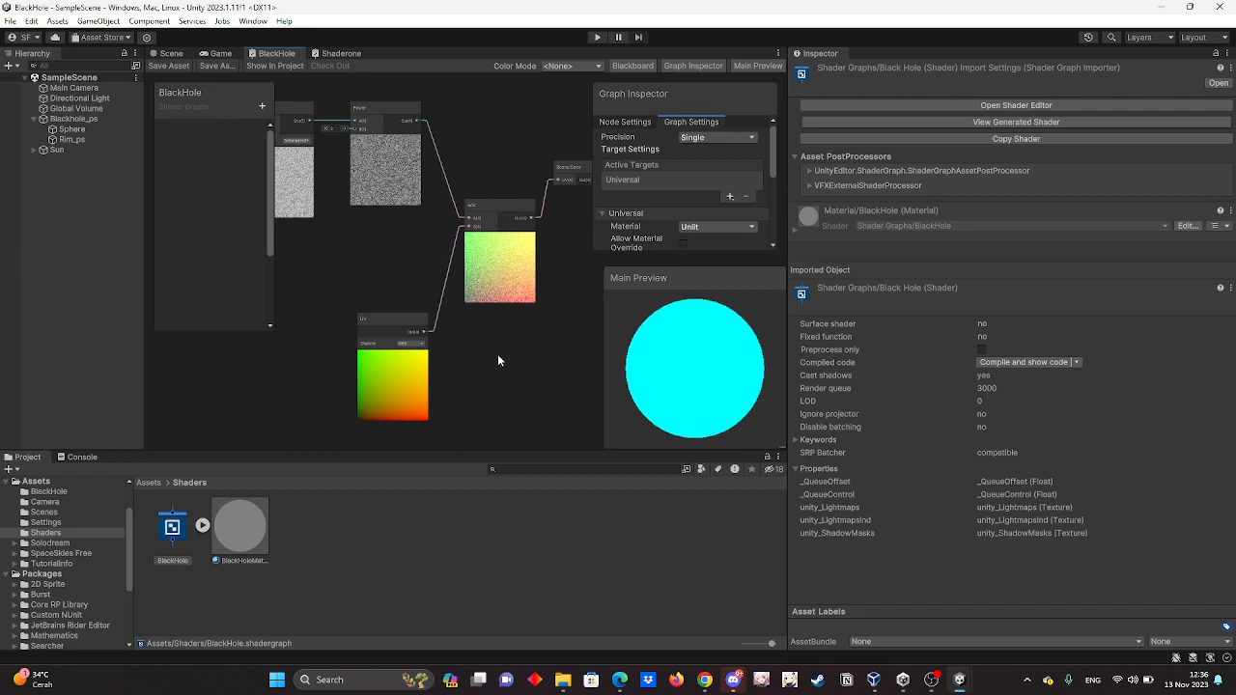
{"action": "scroll", "coordinate": [497, 360], "scroll_direction": "down", "scroll_amount": 3}
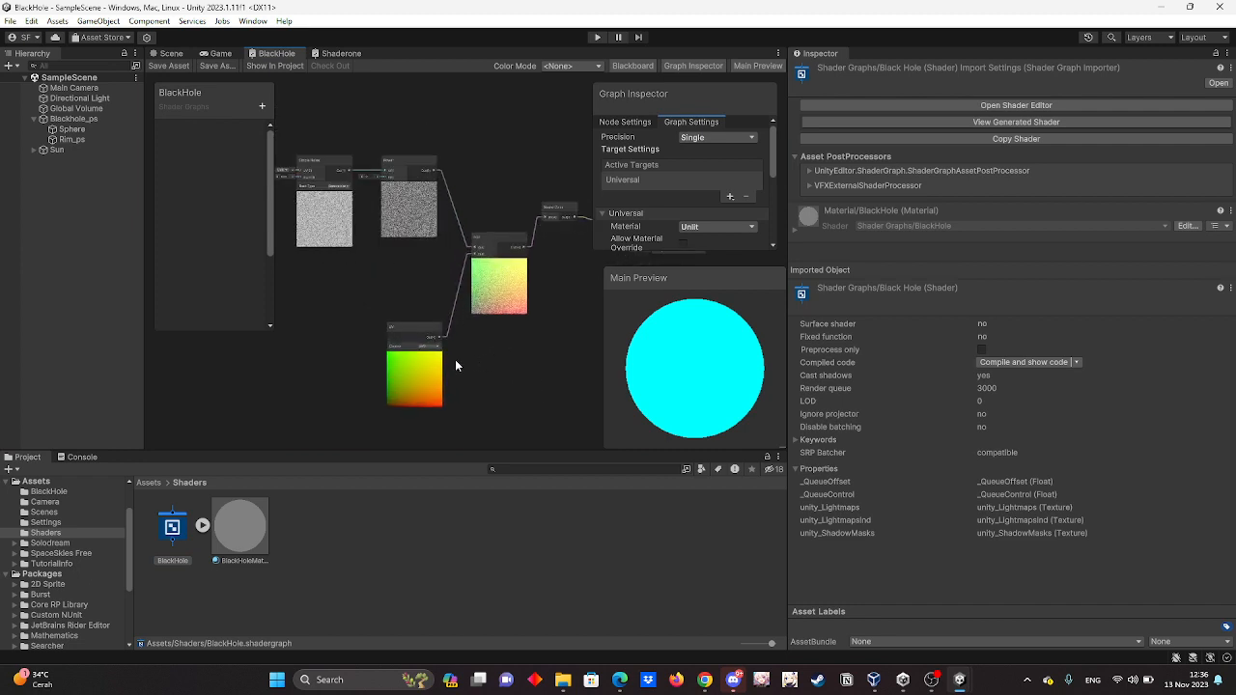
{"action": "right_click", "coordinate": [455, 364]}
{"action": "left_click", "coordinate": [527, 338]}
{"action": "mouse_move", "coordinate": [527, 338]}
{"action": "middle_mouse_down"}
{"action": "mouse_move", "coordinate": [344, 345]}
{"action": "mouse_move", "coordinate": [536, 343]}
{"action": "middle_mouse_up"}
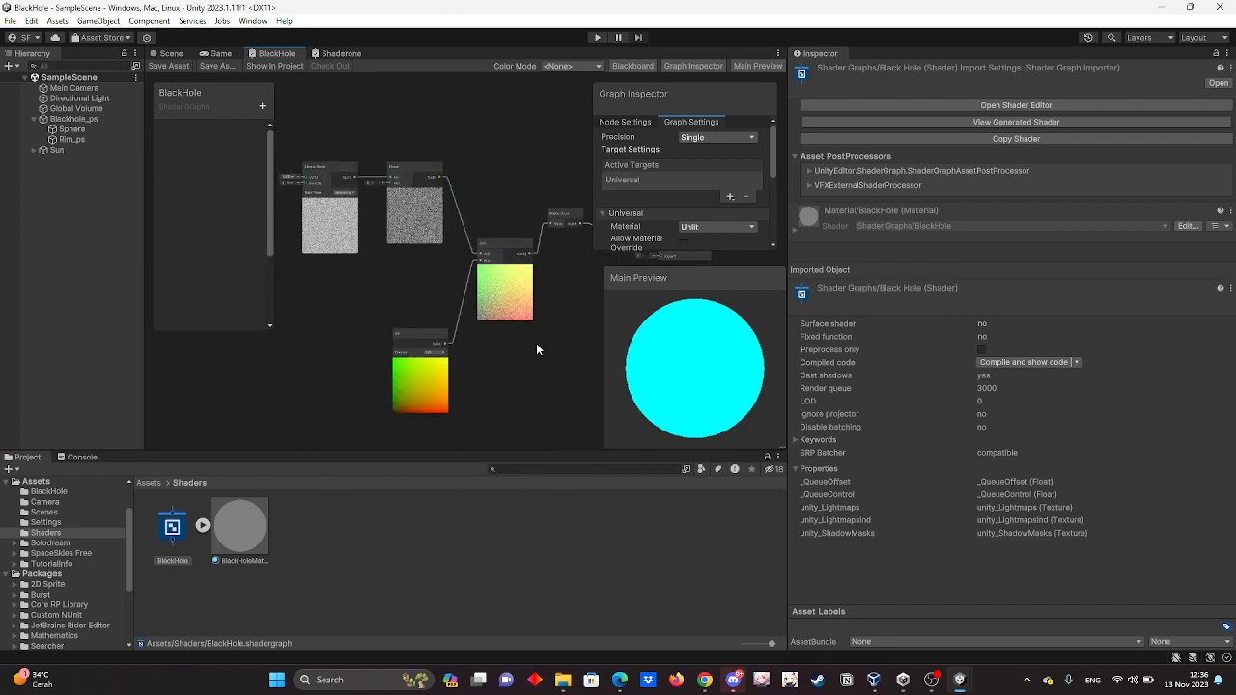
{"action": "scroll", "coordinate": [469, 314], "scroll_direction": "up", "scroll_amount": 4}
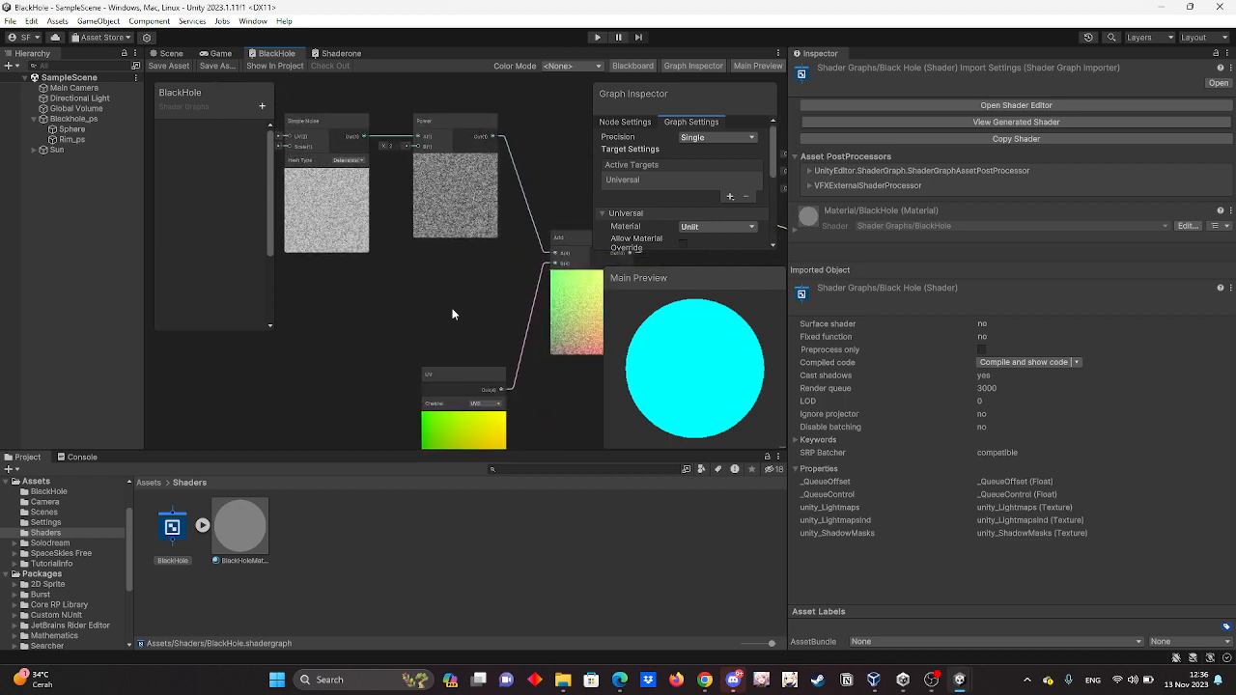
Examine the BlackHole graph's Power, UV, Add and Scene Color nodes and the connections between them.
{"action": "middle_click_drag", "start_coordinate": [453, 311], "coordinate": [391, 287]}
{"action": "scroll", "coordinate": [482, 343], "scroll_direction": "up", "scroll_amount": 1}
{"action": "scroll", "coordinate": [440, 328], "scroll_direction": "up", "scroll_amount": 1}
{"action": "scroll", "coordinate": [456, 273], "scroll_direction": "down", "scroll_amount": 2}
{"action": "middle_click_drag", "start_coordinate": [599, 286], "coordinate": [383, 313]}
{"action": "scroll", "coordinate": [460, 305], "scroll_direction": "up", "scroll_amount": 3}
{"action": "mouse_move", "coordinate": [473, 306]}
{"action": "middle_mouse_down"}
{"action": "mouse_move", "coordinate": [341, 359]}
{"action": "mouse_move", "coordinate": [532, 338]}
{"action": "middle_mouse_up"}
{"action": "middle_click_drag", "start_coordinate": [356, 346], "coordinate": [476, 352]}
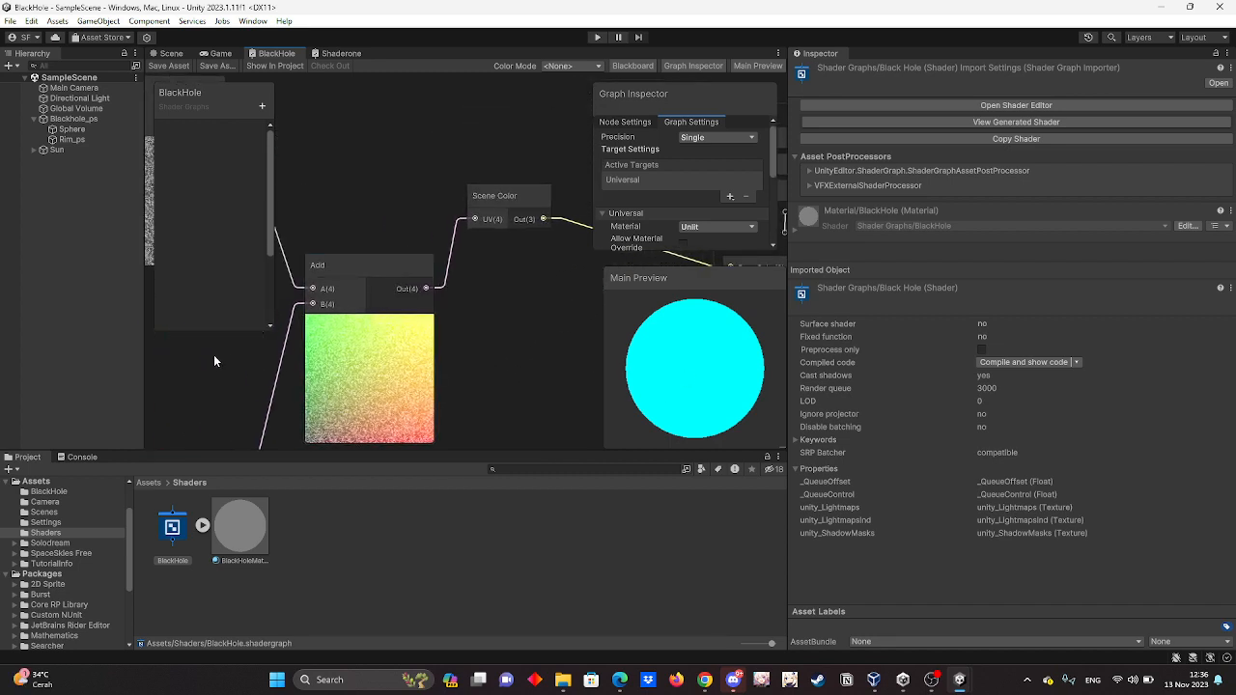
{"action": "middle_click_drag", "start_coordinate": [214, 361], "coordinate": [368, 355]}
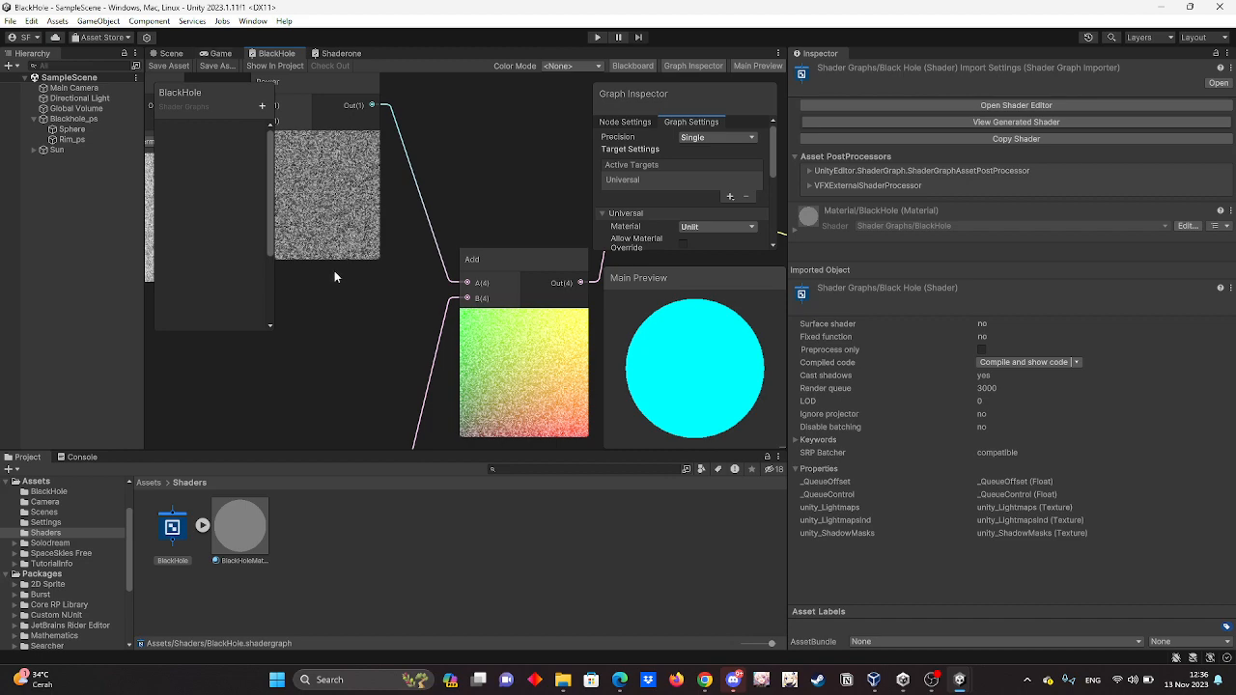
Finish viewing the BlackHole graph and return to the Scene view to look around the black hole and sun.
{"action": "scroll", "coordinate": [334, 272], "scroll_direction": "down", "scroll_amount": 4}
{"action": "middle_click_drag", "start_coordinate": [443, 217], "coordinate": [454, 188]}
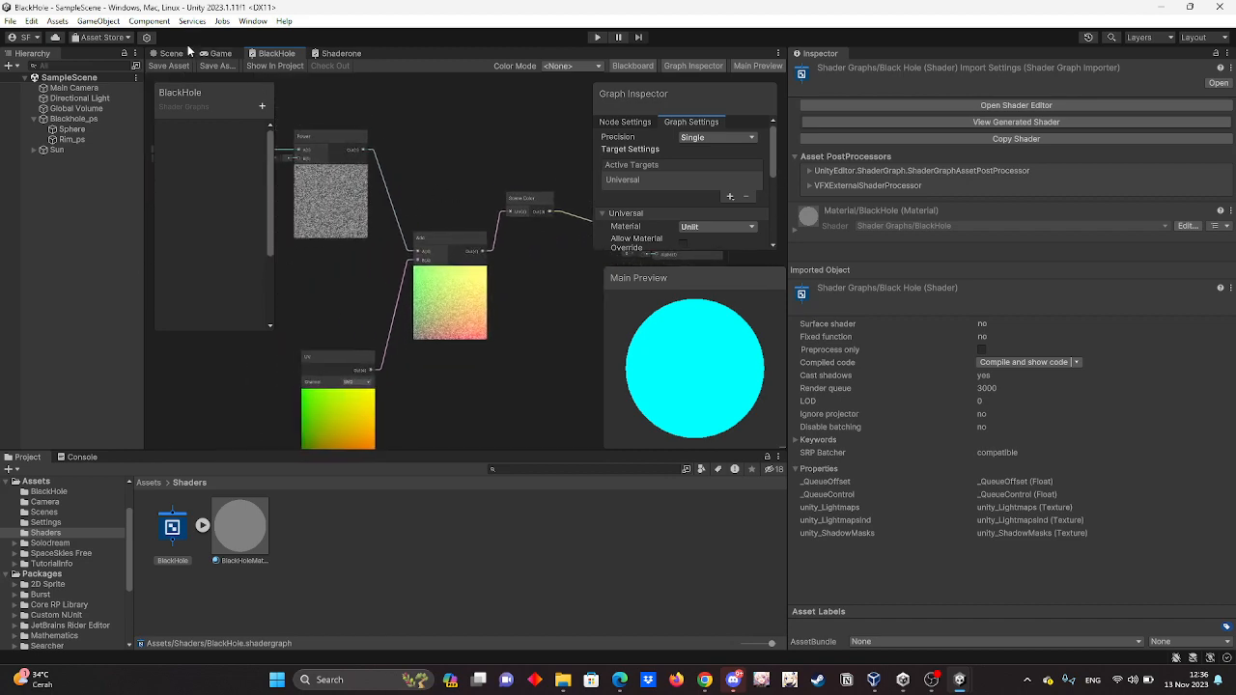
{"action": "left_click", "coordinate": [172, 53]}
{"action": "mouse_move", "coordinate": [631, 307]}
{"action": "middle_mouse_down"}
{"action": "mouse_move", "coordinate": [663, 256]}
{"action": "mouse_move", "coordinate": [623, 300]}
{"action": "middle_mouse_up"}
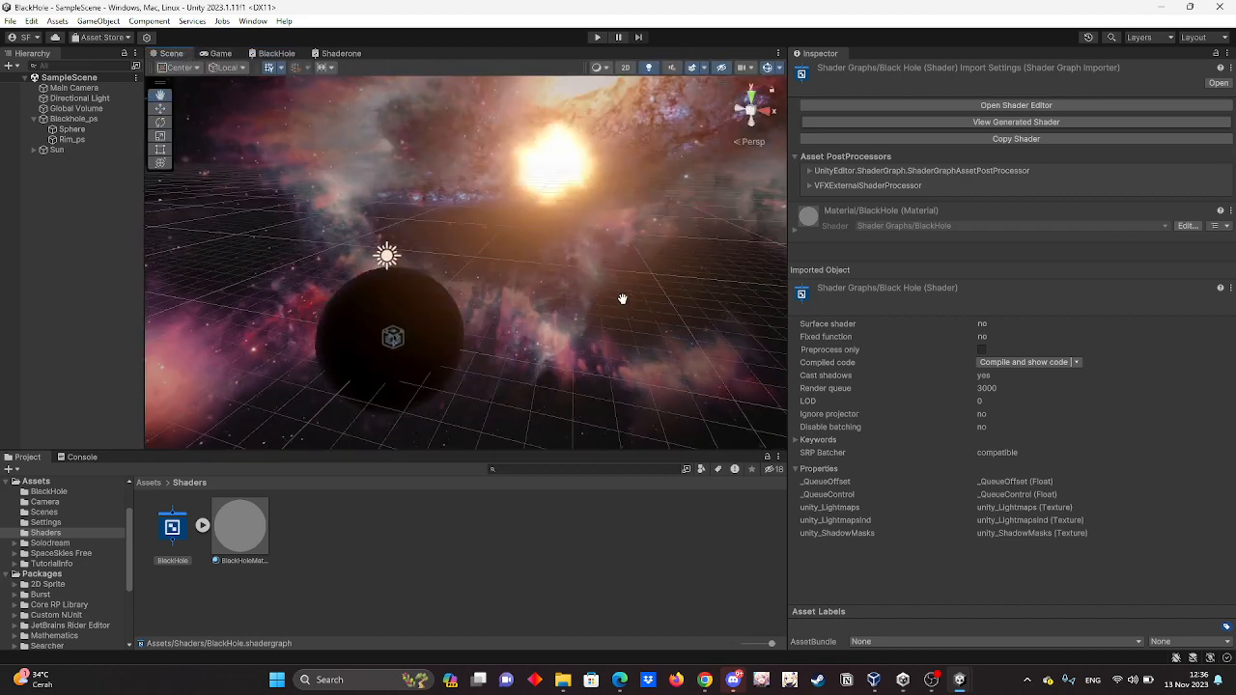
{"action": "right_click_drag", "start_coordinate": [623, 308], "coordinate": [371, 298]}
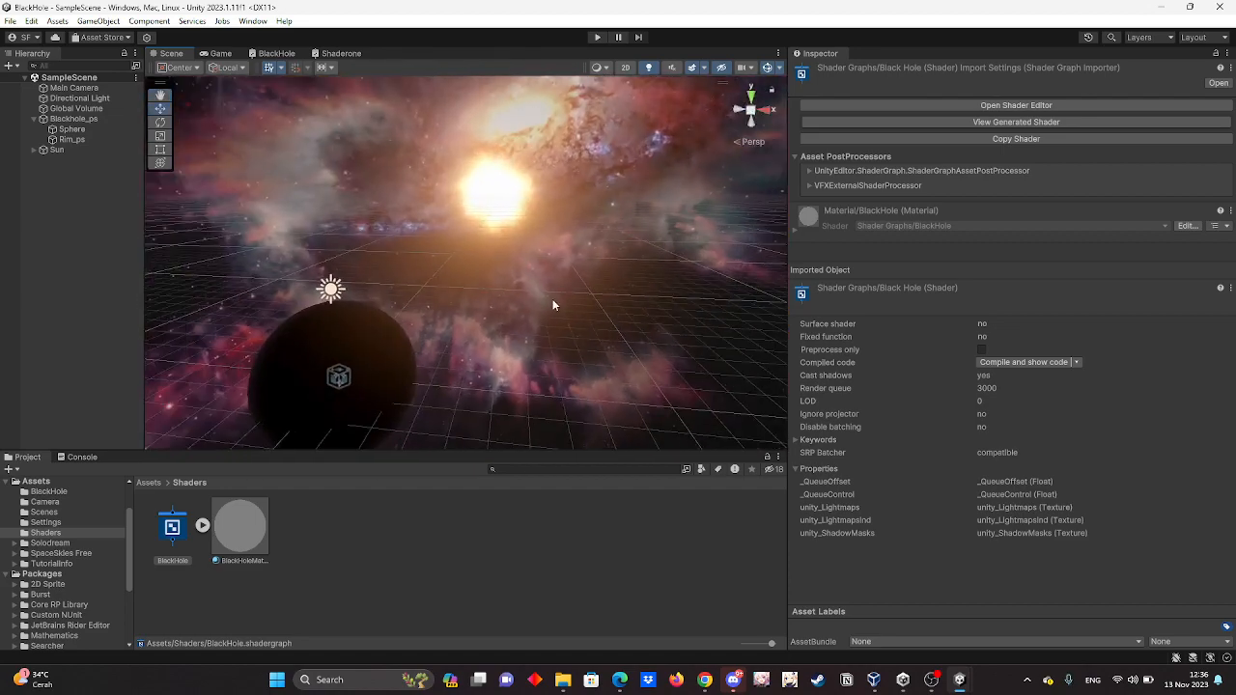
{"action": "right_click_drag", "start_coordinate": [553, 305], "coordinate": [630, 203]}
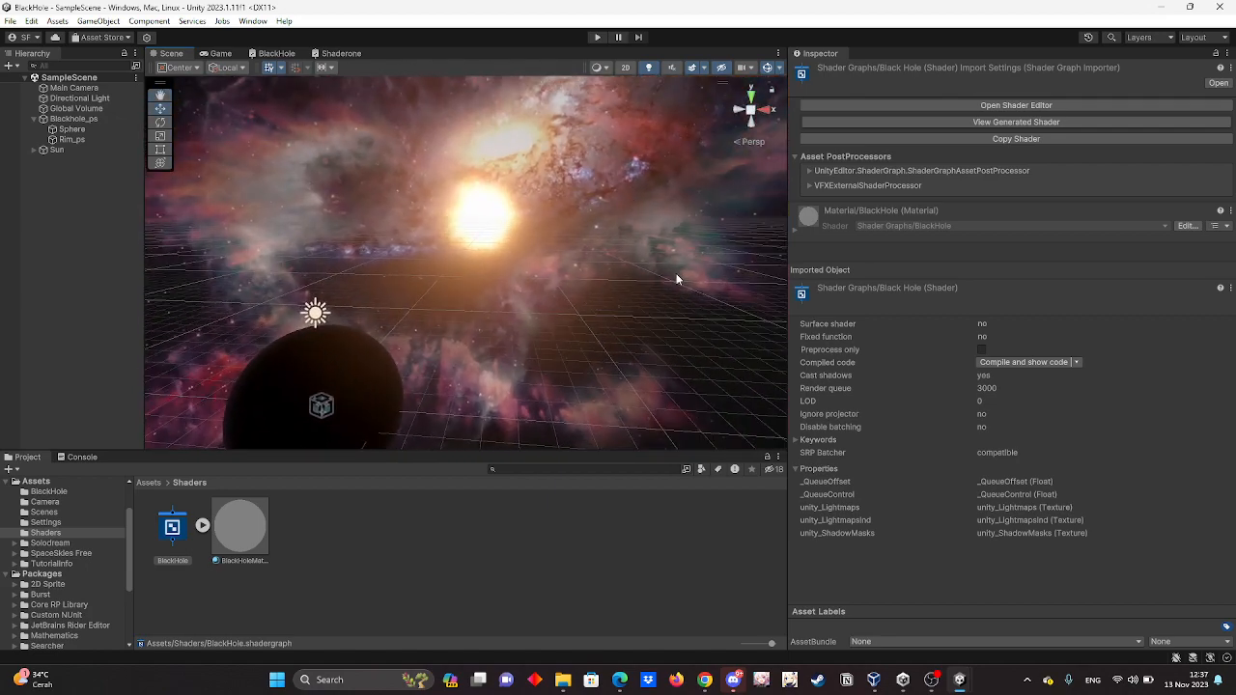
{"action": "right_click_drag", "start_coordinate": [676, 279], "coordinate": [655, 313]}
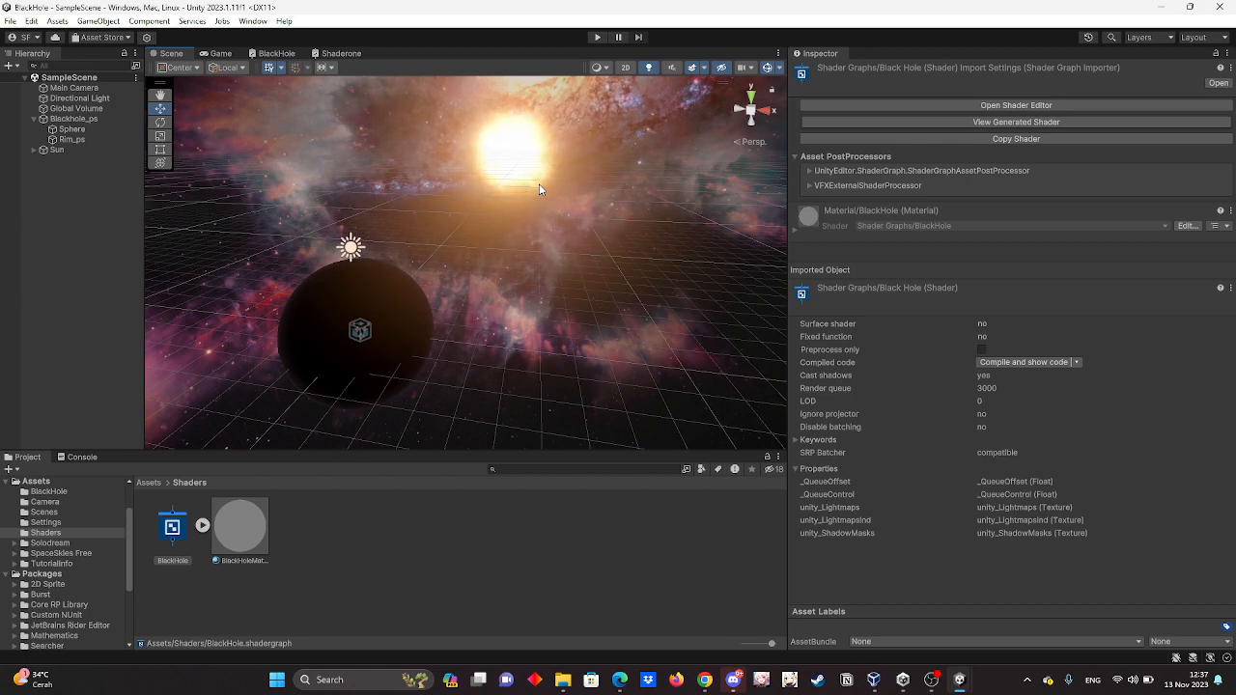
Expand the Sun object to show its child and inspect the components of the Sphere under Blackhole_ps.
{"action": "left_click", "coordinate": [35, 150]}
{"action": "left_click", "coordinate": [61, 182]}
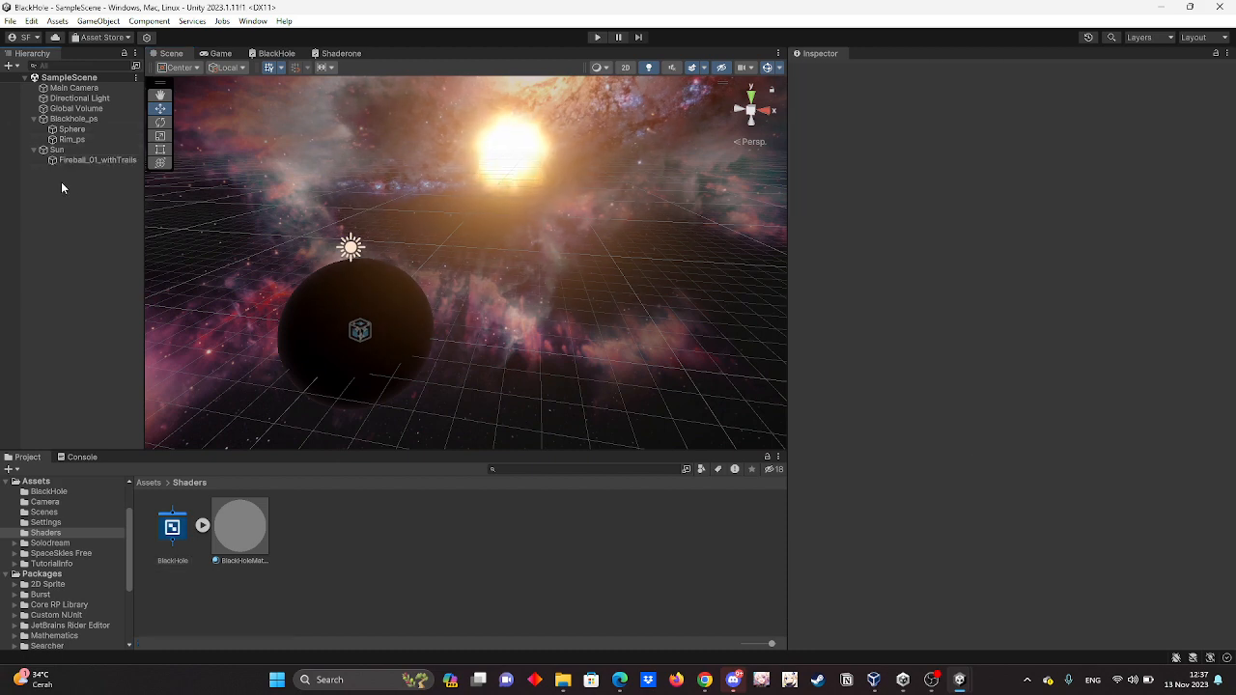
{"action": "left_click", "coordinate": [68, 131]}
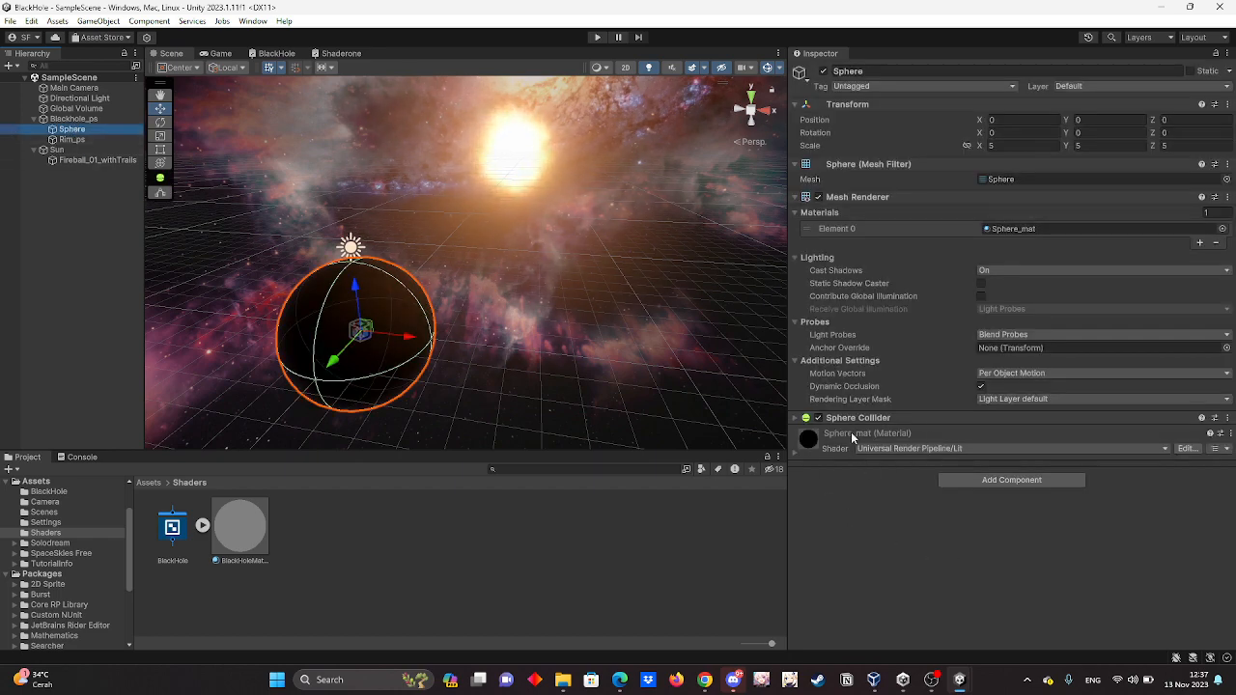
Look through the project's Scenes, Settings and Shaders asset folders.
{"action": "left_click", "coordinate": [52, 514]}
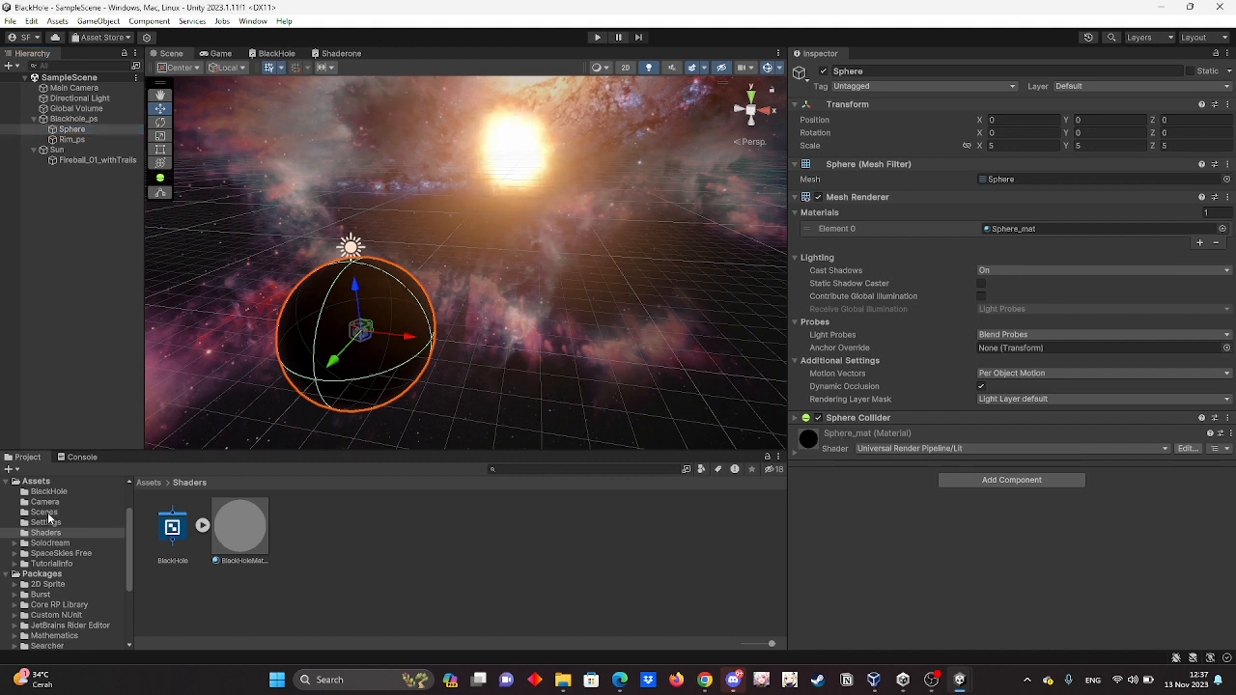
{"action": "left_click", "coordinate": [51, 504]}
{"action": "left_click", "coordinate": [52, 513]}
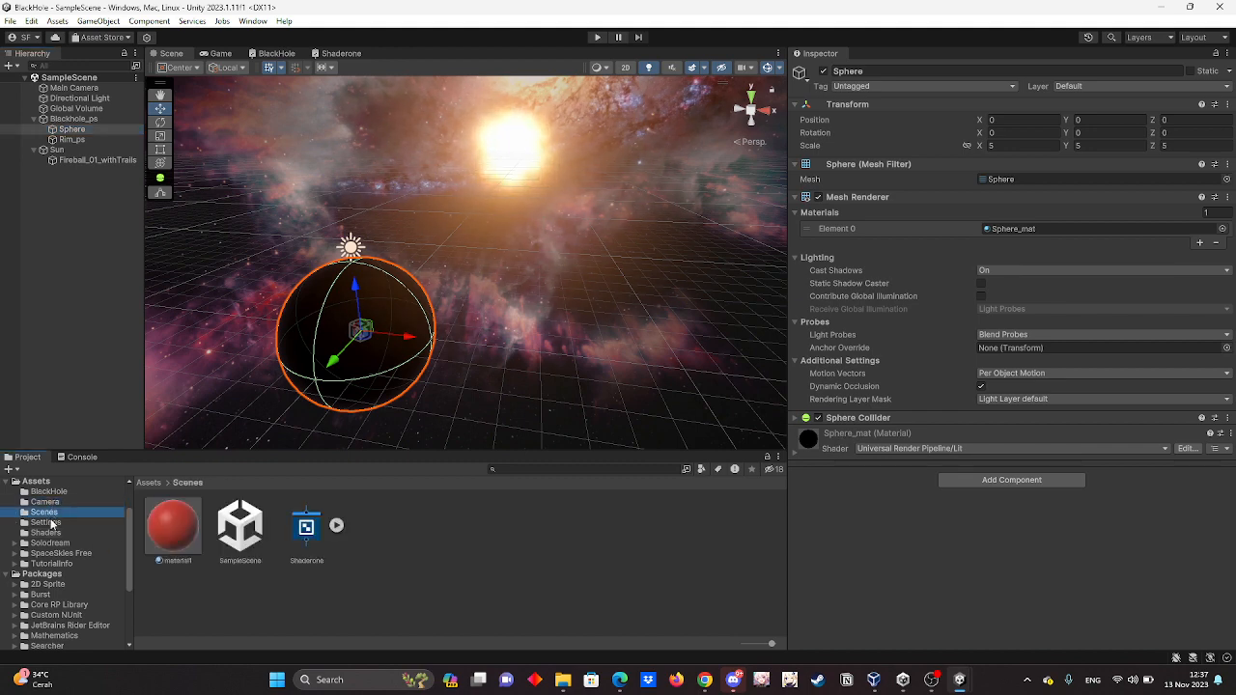
{"action": "left_click", "coordinate": [50, 522]}
{"action": "left_click", "coordinate": [54, 533]}
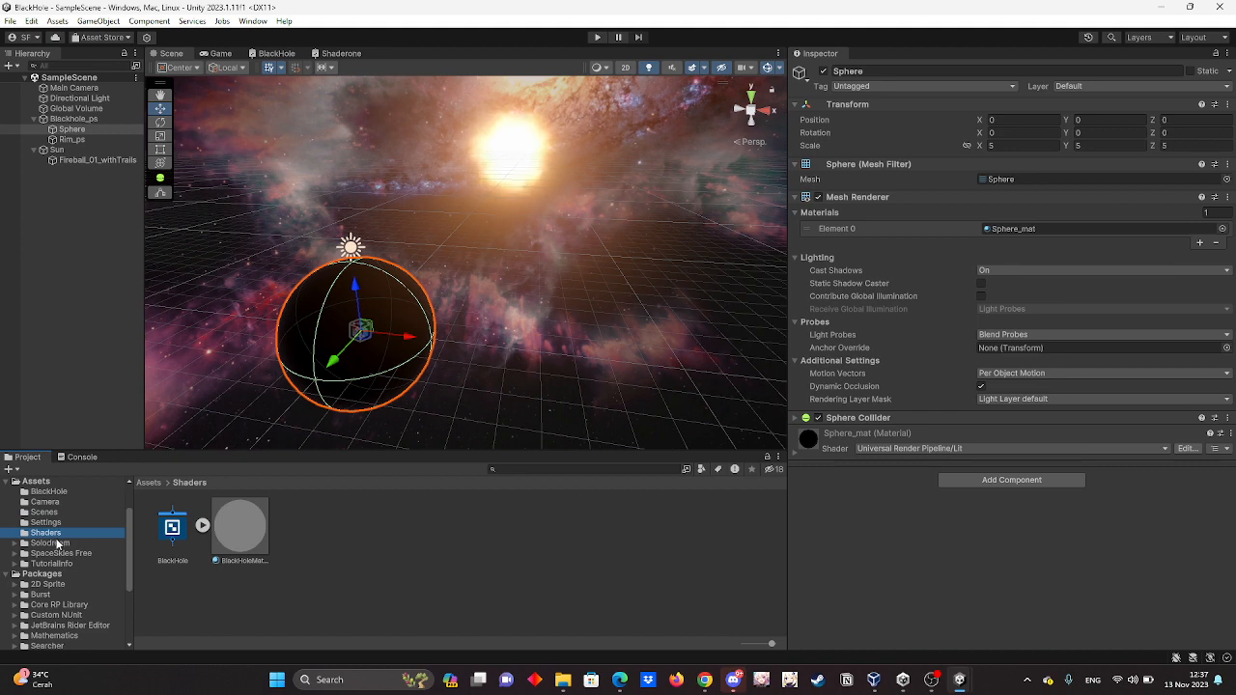
Inspect BlackHoleMaterial in the Shaders folder and check the contents of the Solodream and TutorialInfo folders.
{"action": "left_click", "coordinate": [269, 599]}
{"action": "left_click", "coordinate": [340, 334]}
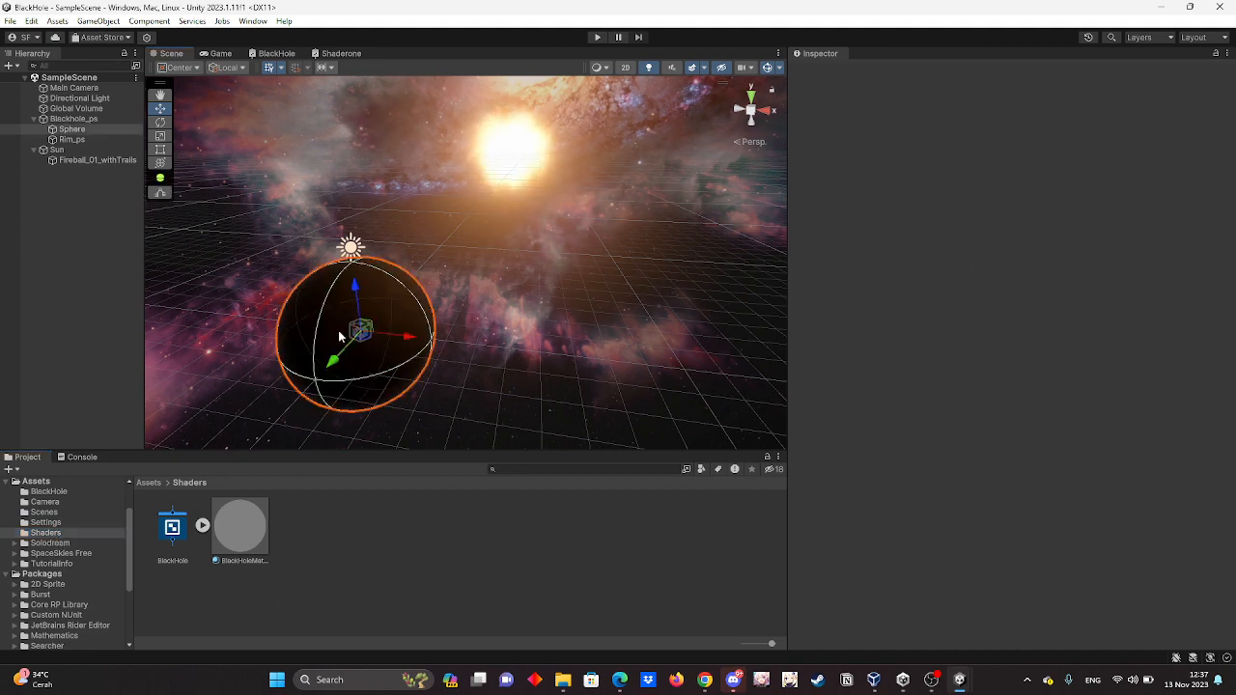
{"action": "left_click", "coordinate": [172, 528]}
{"action": "left_click", "coordinate": [241, 525]}
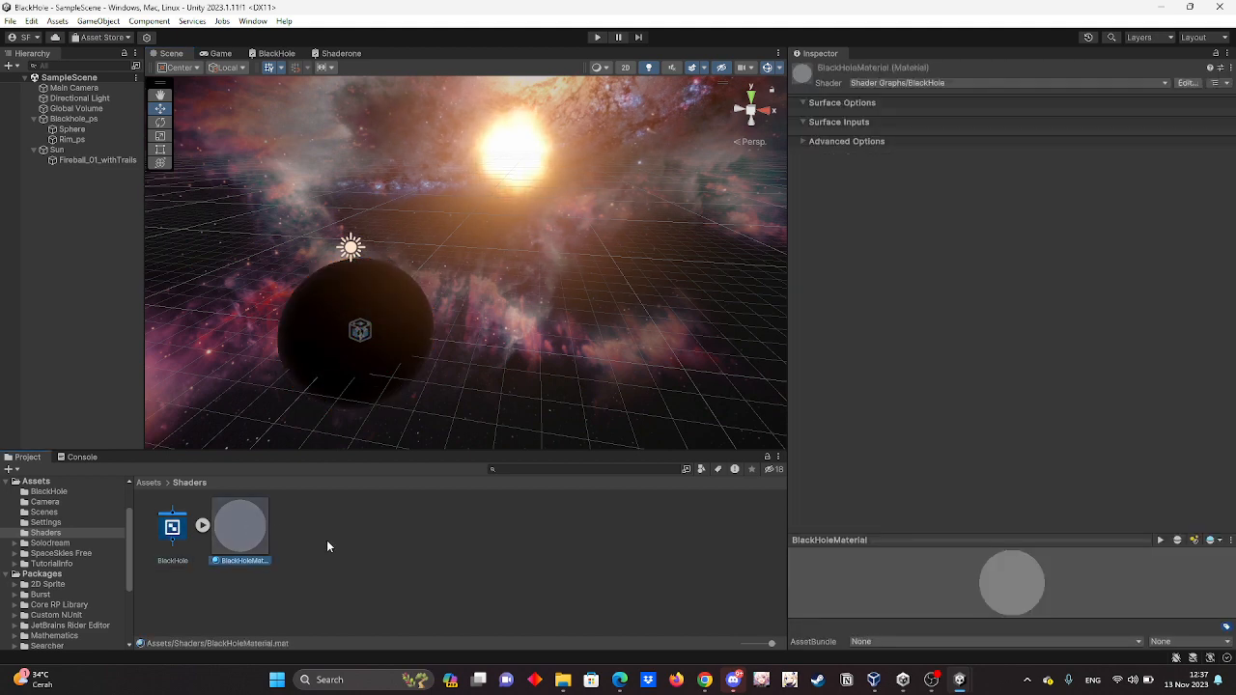
{"action": "left_click", "coordinate": [320, 539]}
{"action": "left_click", "coordinate": [48, 543]}
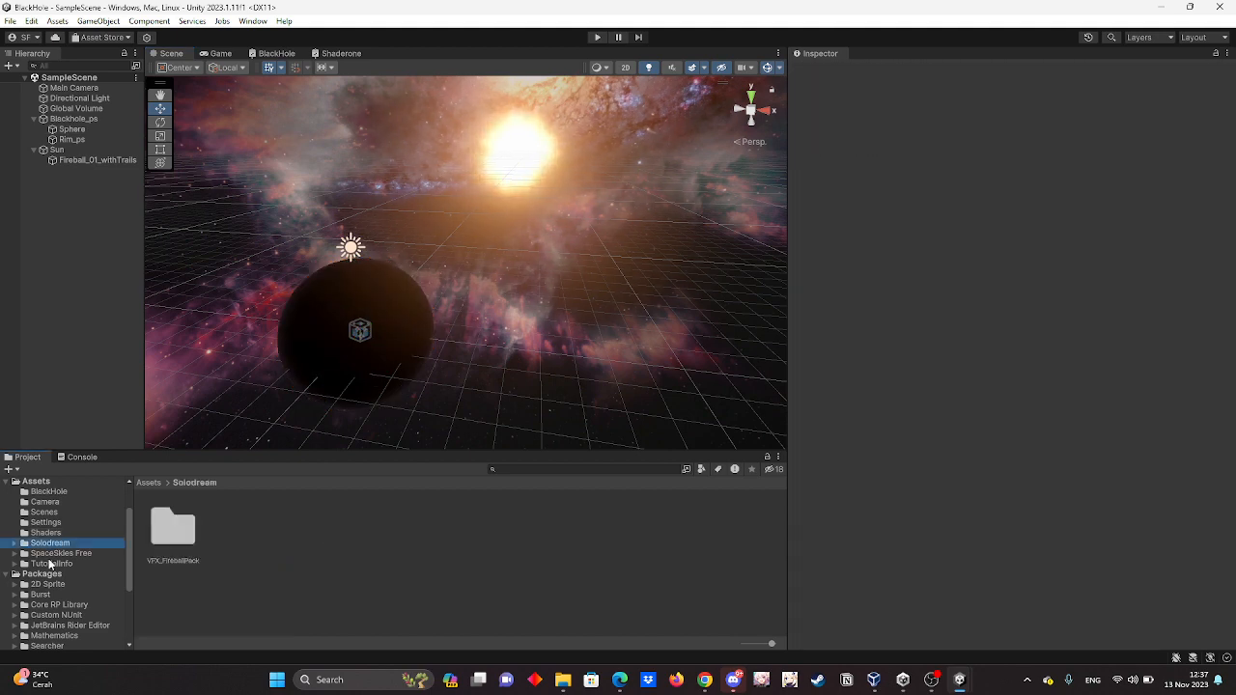
{"action": "left_click", "coordinate": [51, 564]}
Switch to the Animation project and view the character on the plane up close from different positions.
{"action": "mouse_move", "coordinate": [958, 679]}
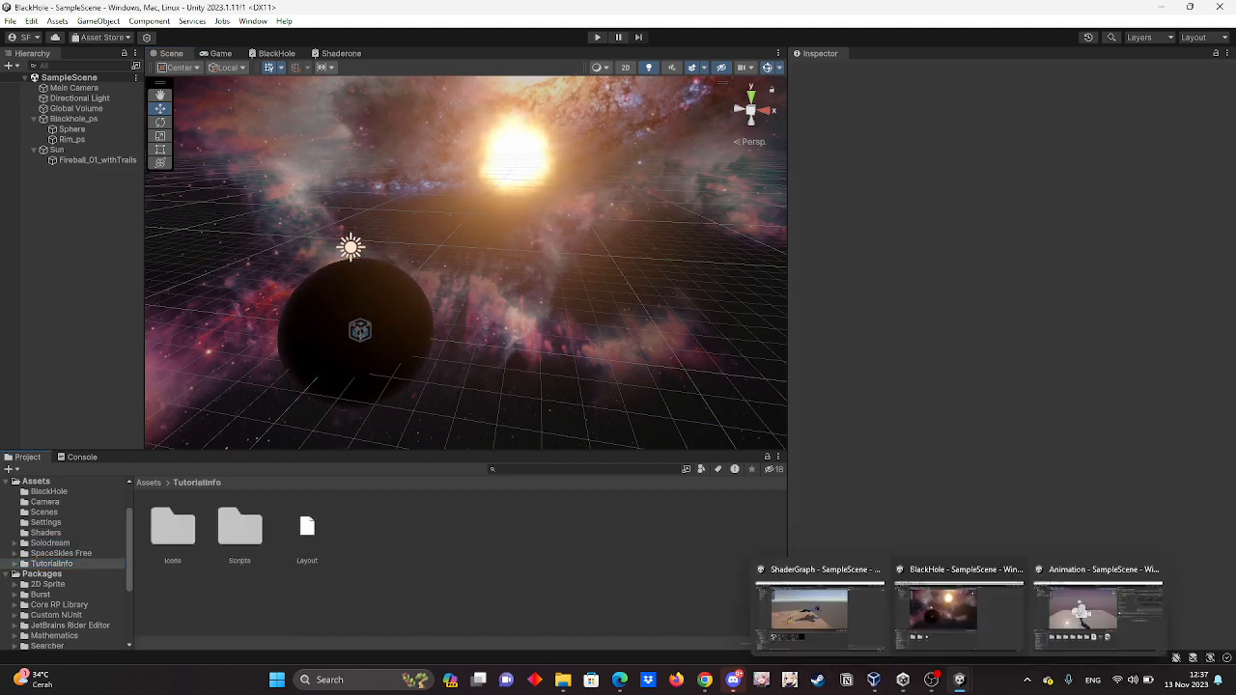
{"action": "left_click", "coordinate": [1076, 627]}
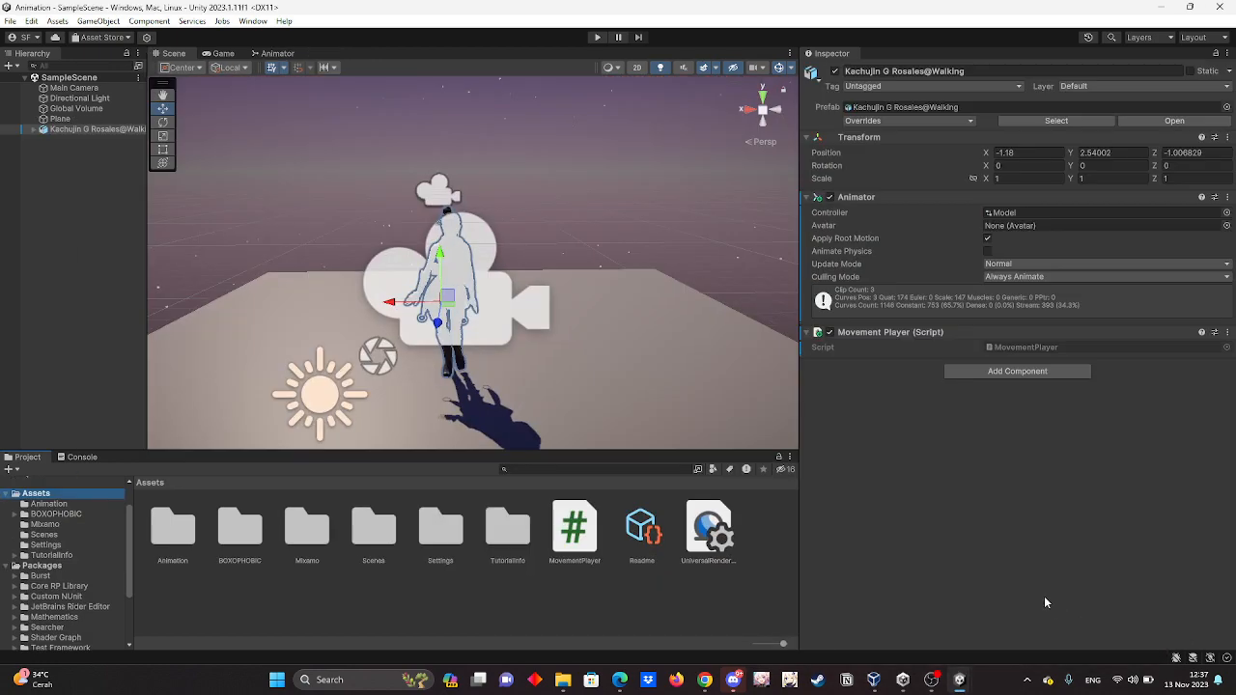
{"action": "left_click", "coordinate": [651, 343]}
{"action": "right_click_drag", "start_coordinate": [660, 201], "coordinate": [621, 200]}
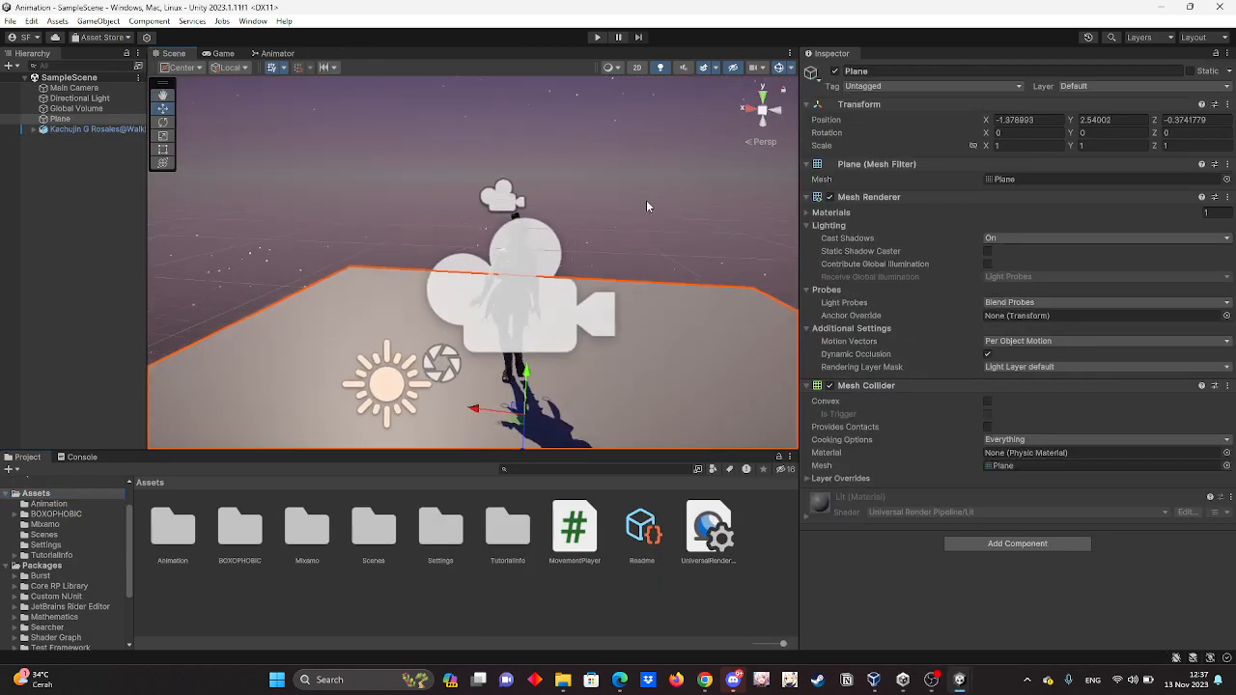
{"action": "scroll", "coordinate": [639, 196], "scroll_direction": "up", "scroll_amount": 5}
{"action": "scroll", "coordinate": [641, 191], "scroll_direction": "down", "scroll_amount": 3}
{"action": "scroll", "coordinate": [641, 192], "scroll_direction": "down", "scroll_amount": 1}
{"action": "left_click", "coordinate": [637, 191]}
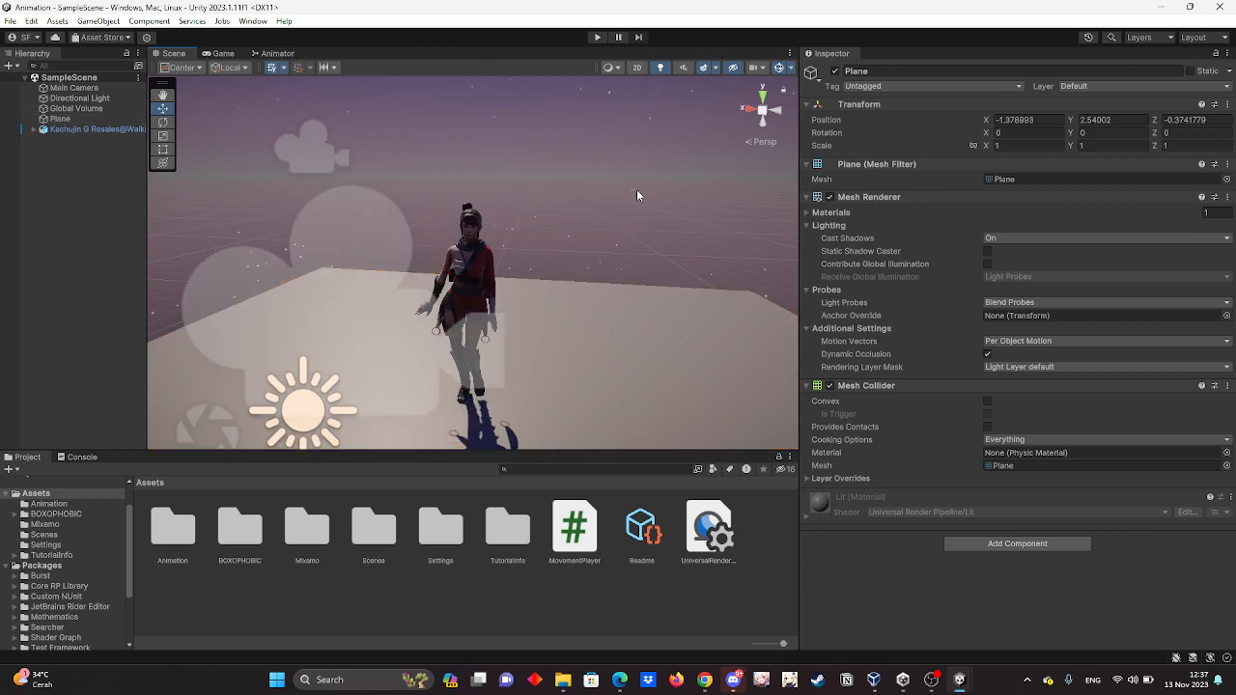
{"action": "key", "text": "w"}
{"action": "right_click_drag", "start_coordinate": [630, 197], "coordinate": [655, 192]}
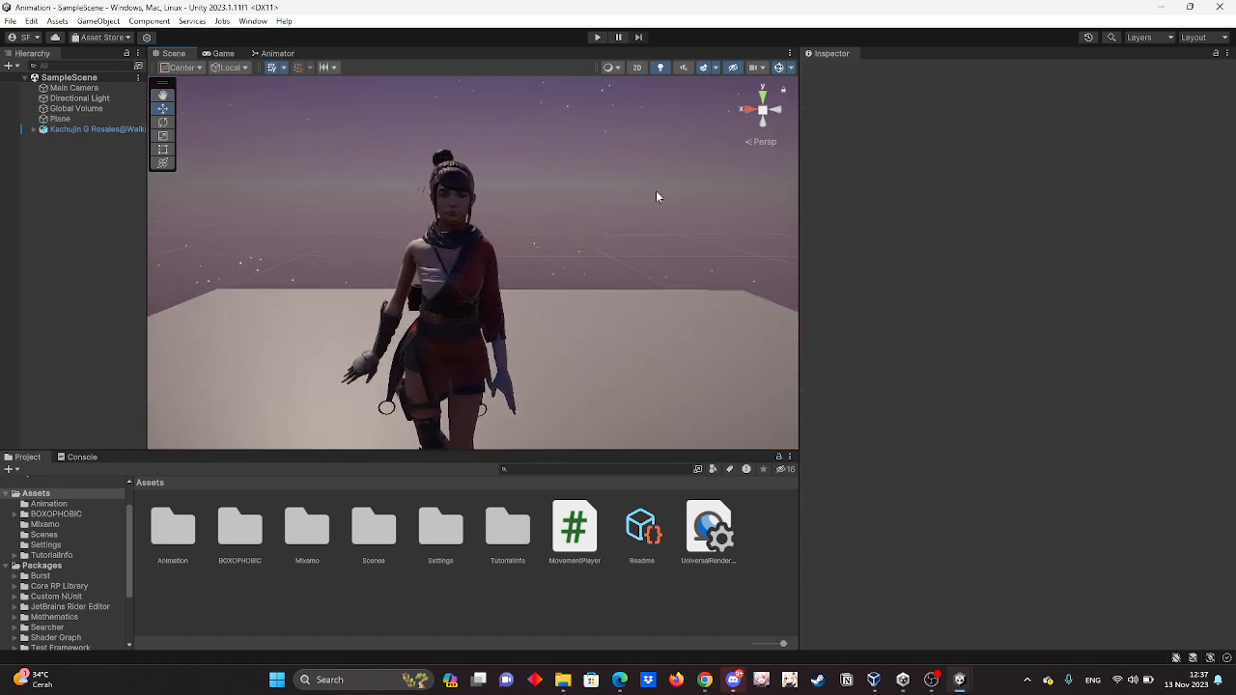
{"action": "key", "text": "Left"}
{"action": "key", "text": "Right"}
{"action": "key", "text": "Down"}
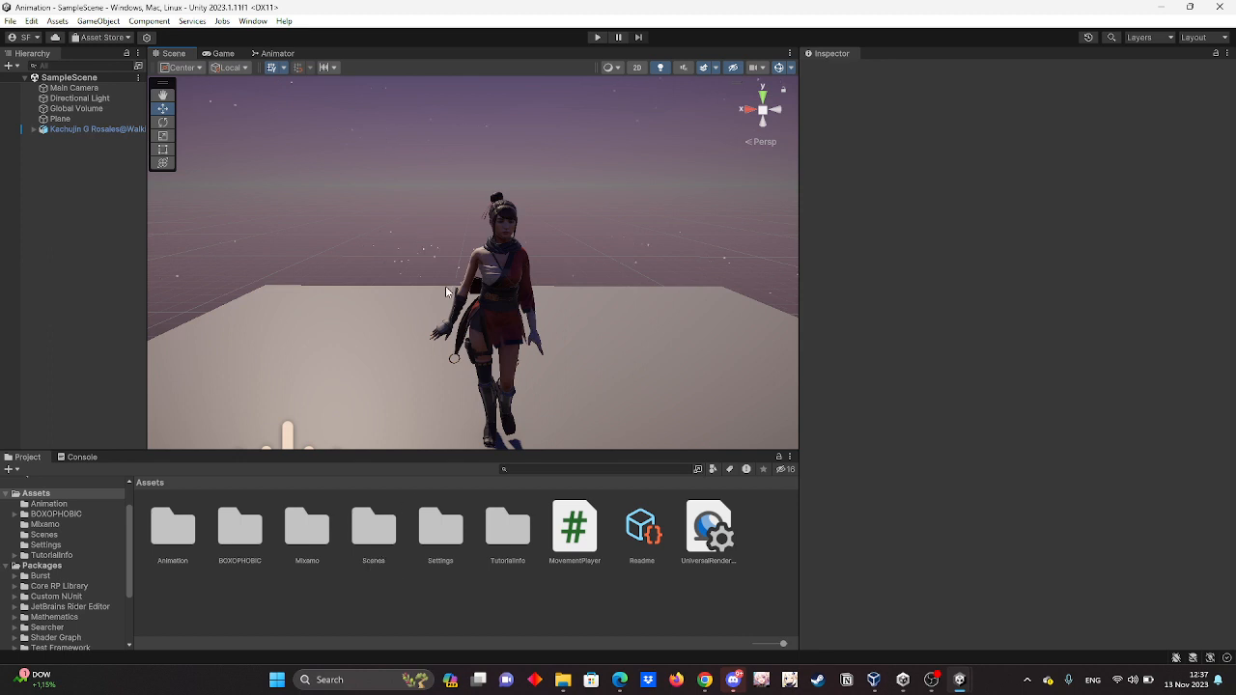
Test the character's forward walk in Play mode and stop the run.
{"action": "left_click", "coordinate": [597, 39]}
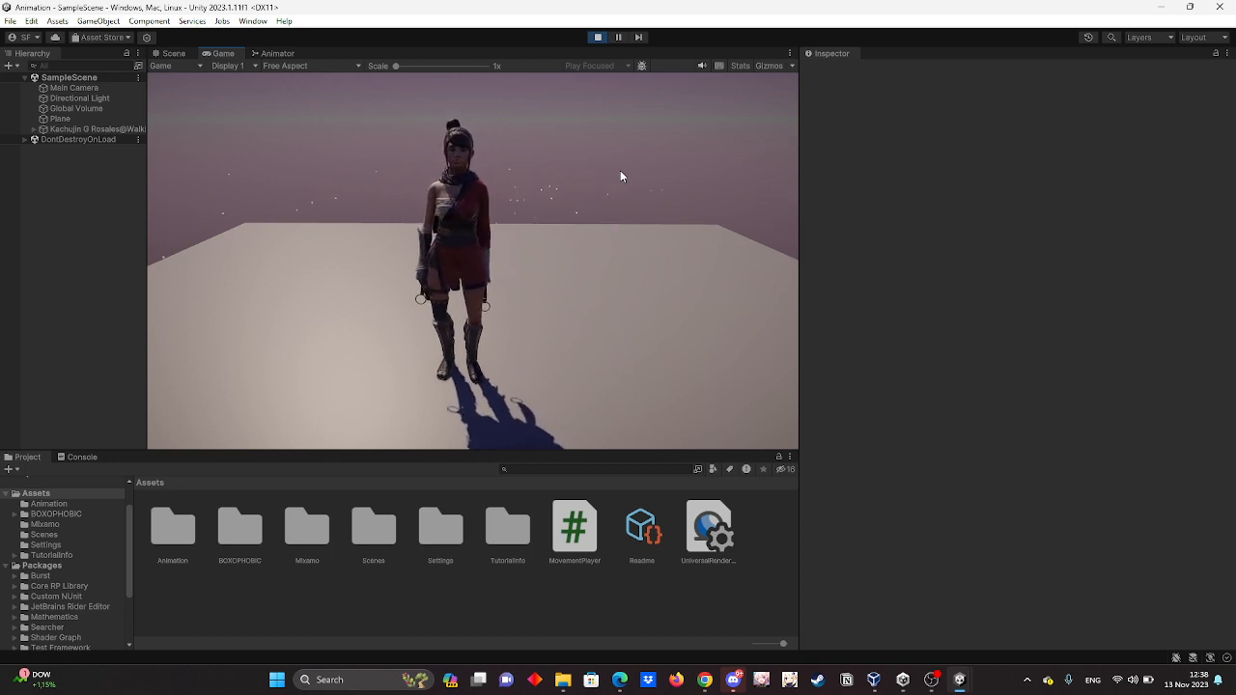
{"action": "key", "text": "w"}
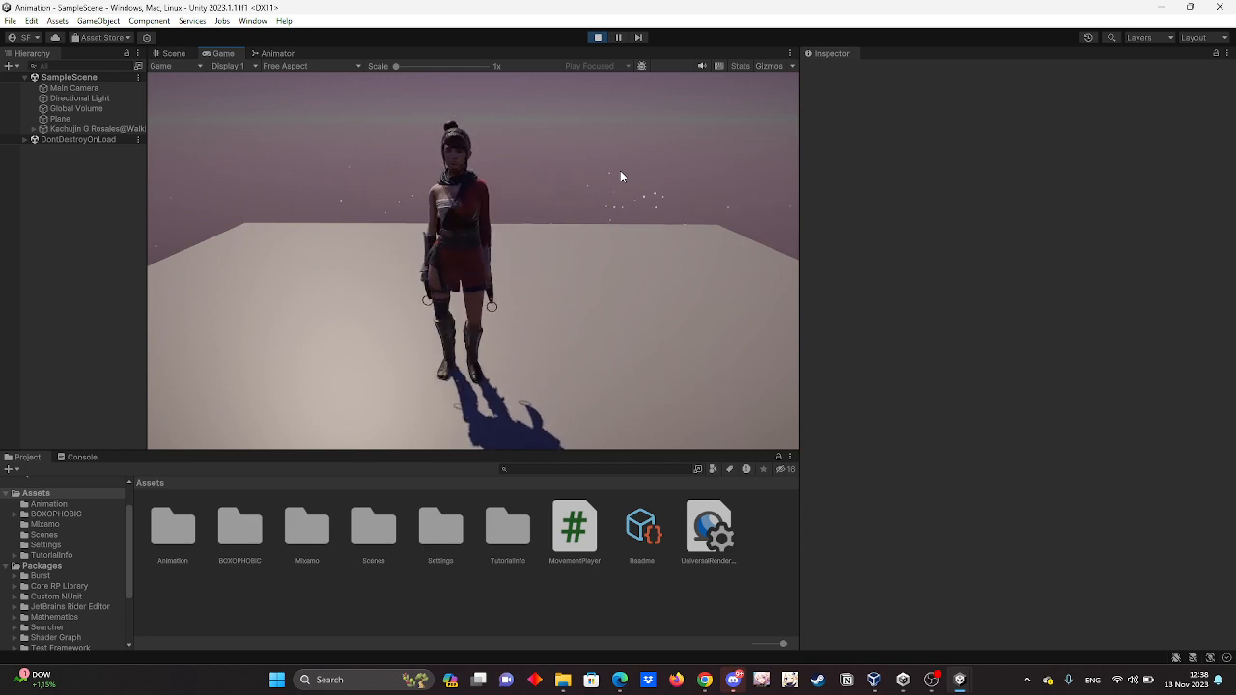
{"action": "left_click", "coordinate": [597, 36]}
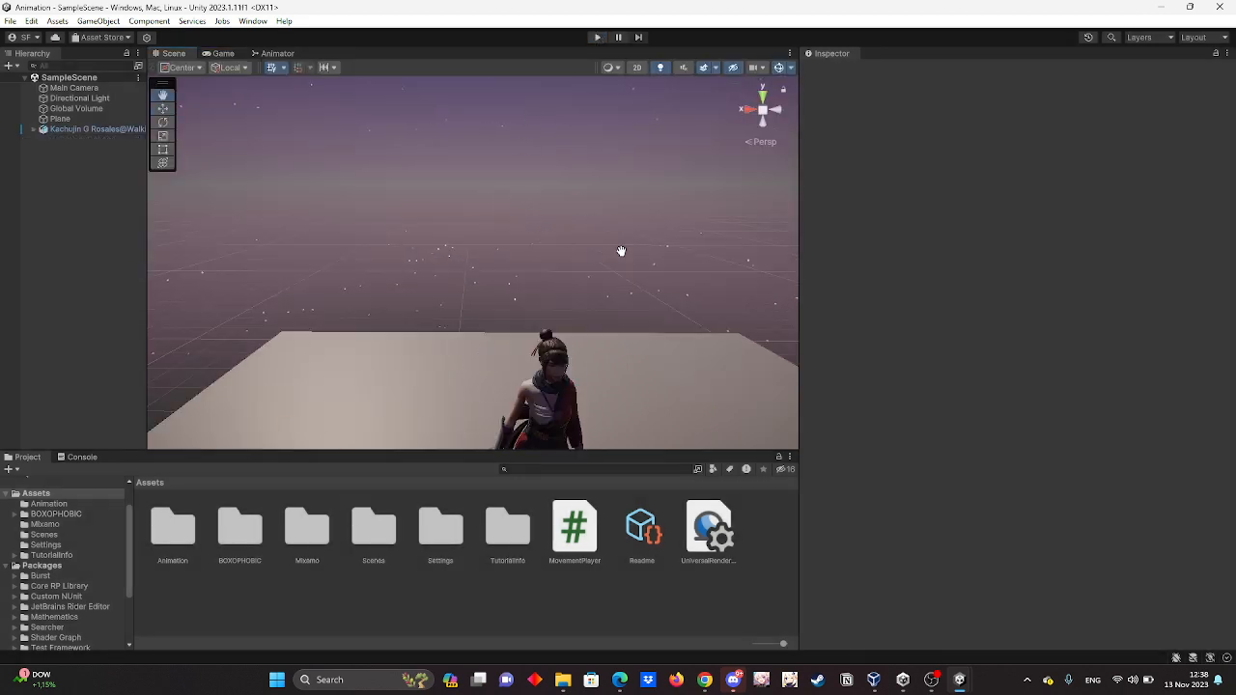
Review the code of the MovementPlayer script and the components and child objects of the Kachujin walking character.
{"action": "left_click", "coordinate": [574, 528]}
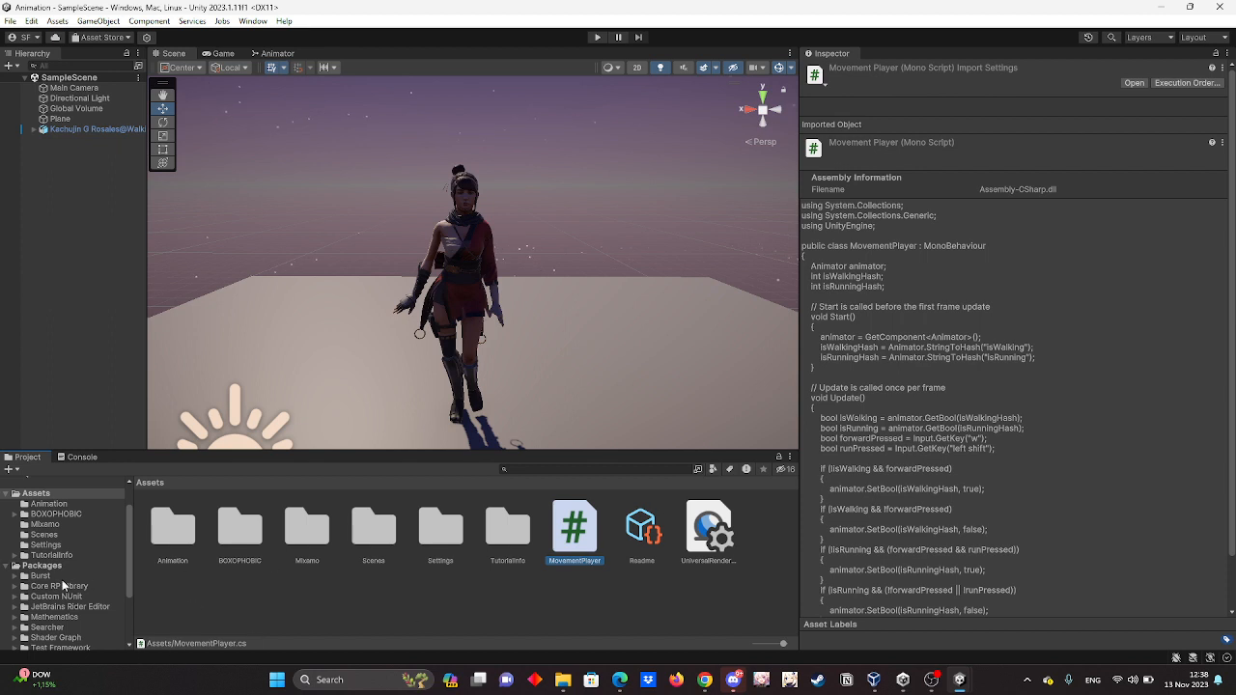
{"action": "left_click", "coordinate": [34, 129]}
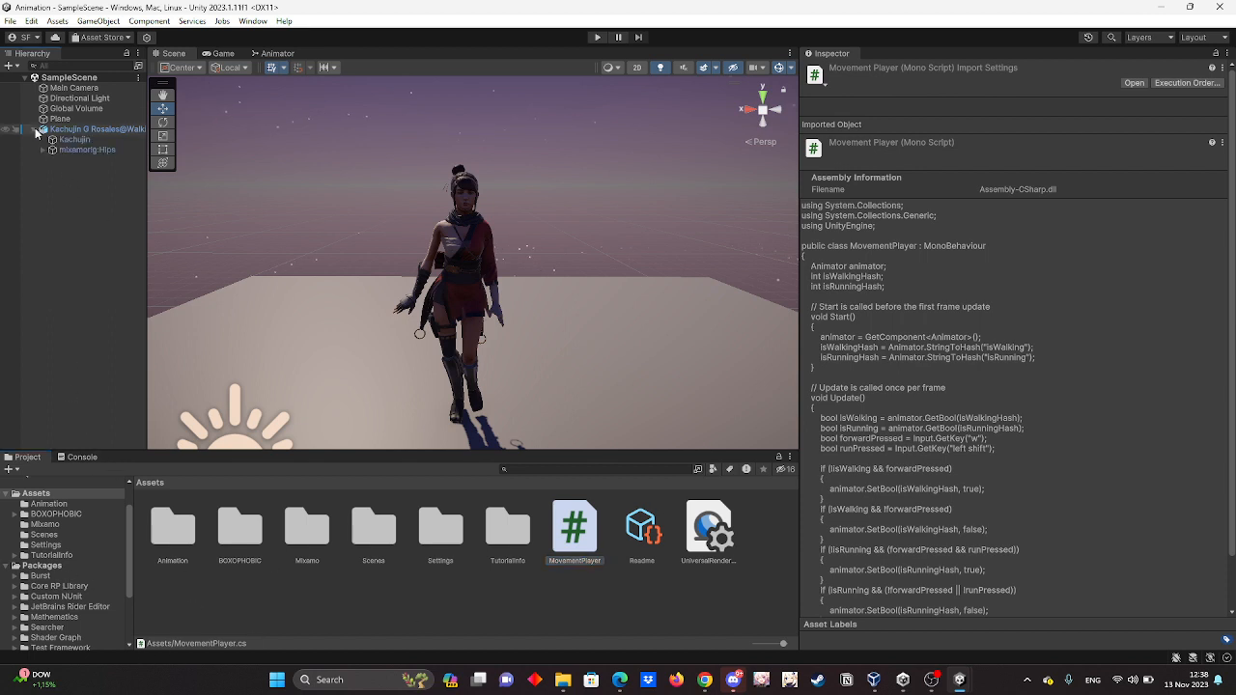
{"action": "left_click", "coordinate": [70, 141]}
{"action": "left_click", "coordinate": [75, 129]}
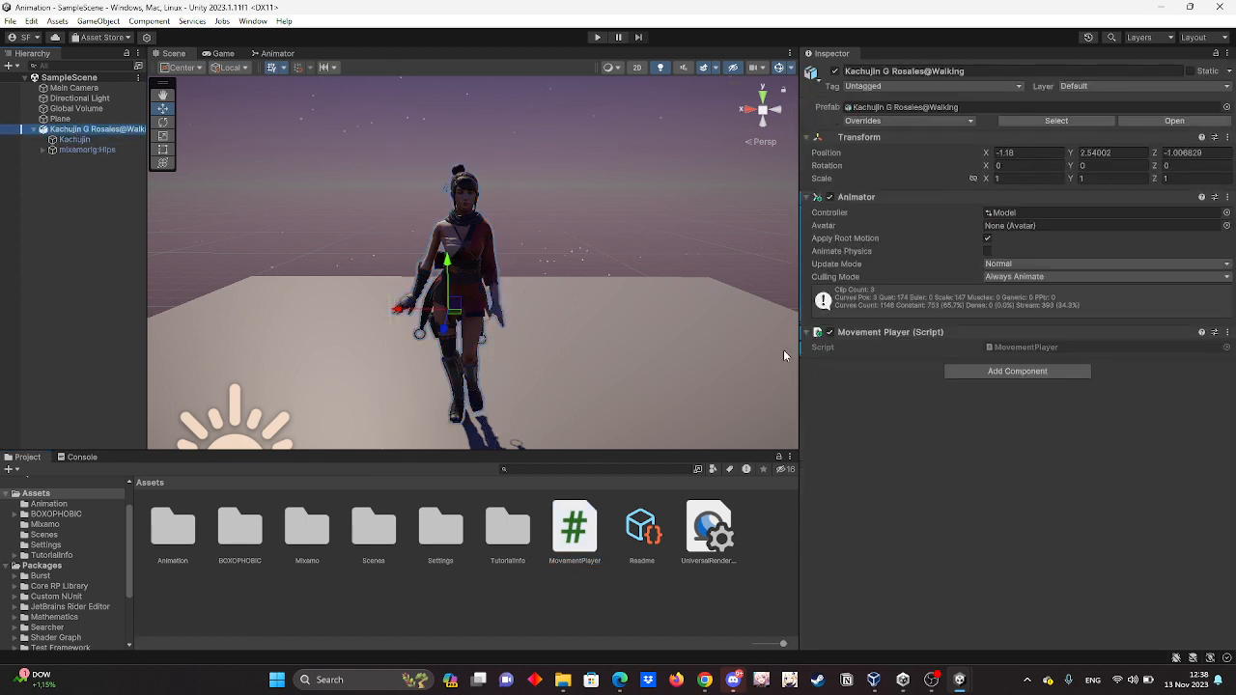
Examine the contents of the idle and walking models in the Mixamo folder and open the Animation folder.
{"action": "left_click", "coordinate": [43, 533]}
{"action": "left_click", "coordinate": [48, 546]}
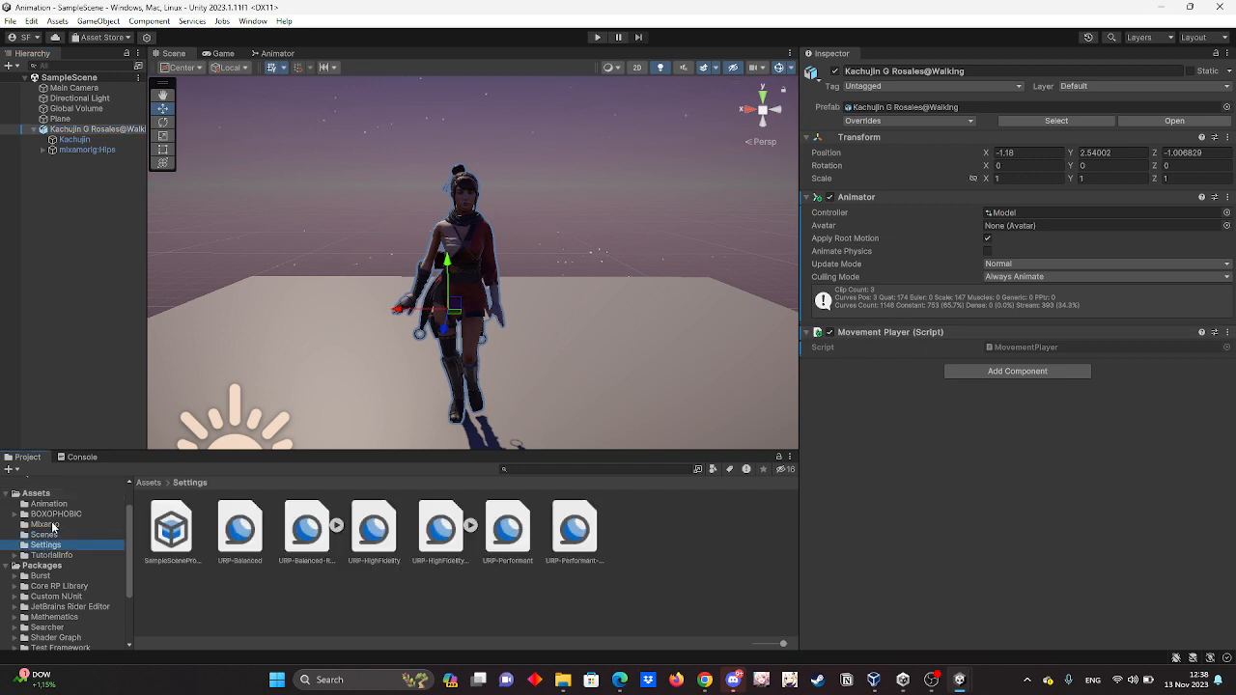
{"action": "left_click", "coordinate": [53, 526]}
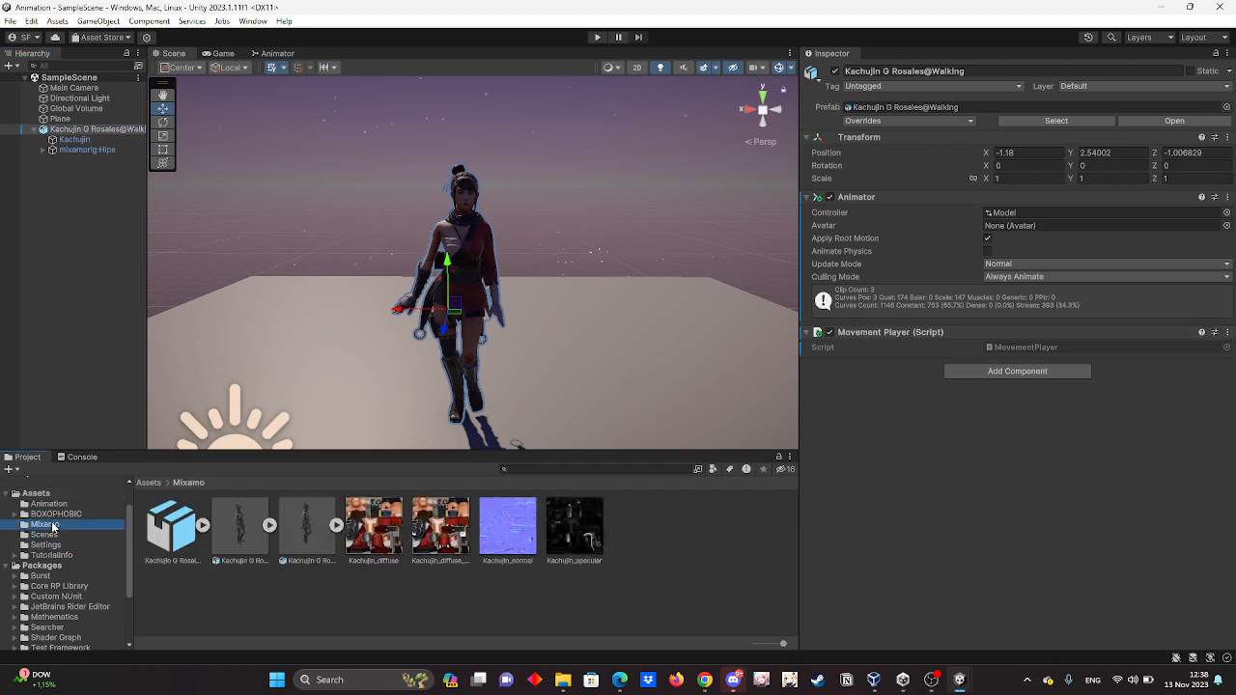
{"action": "left_click", "coordinate": [389, 597]}
{"action": "left_click", "coordinate": [270, 526]}
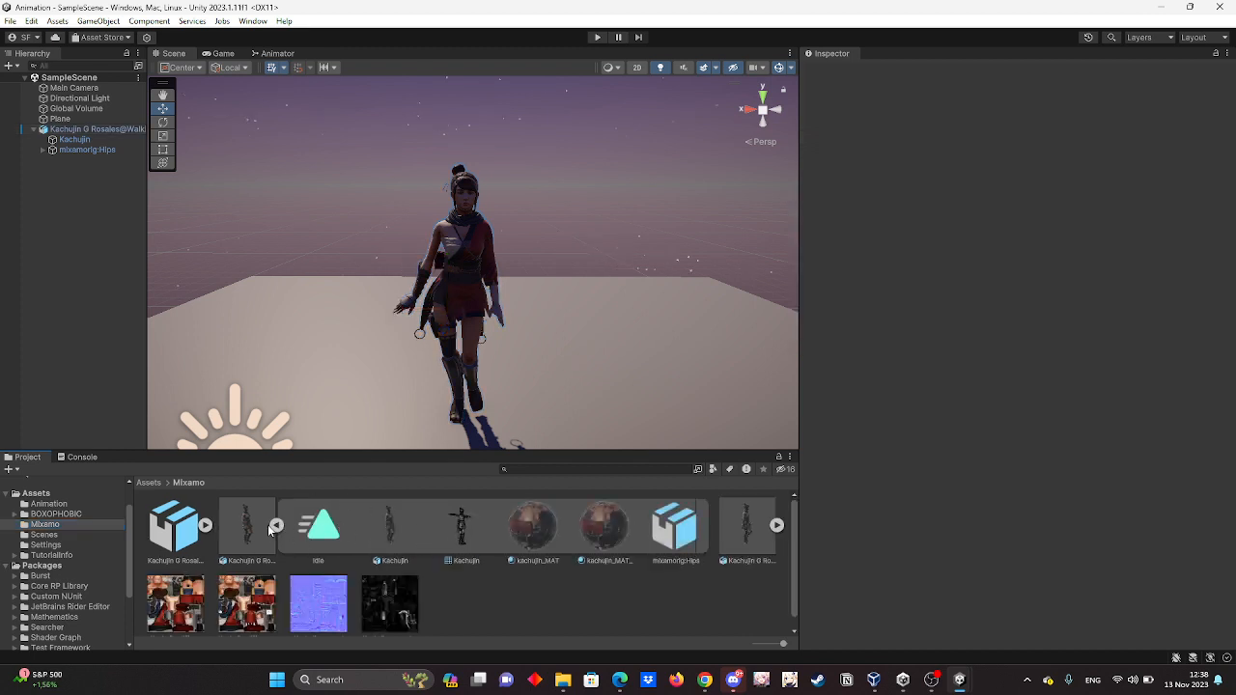
{"action": "left_click", "coordinate": [274, 525]}
{"action": "left_click", "coordinate": [335, 526]}
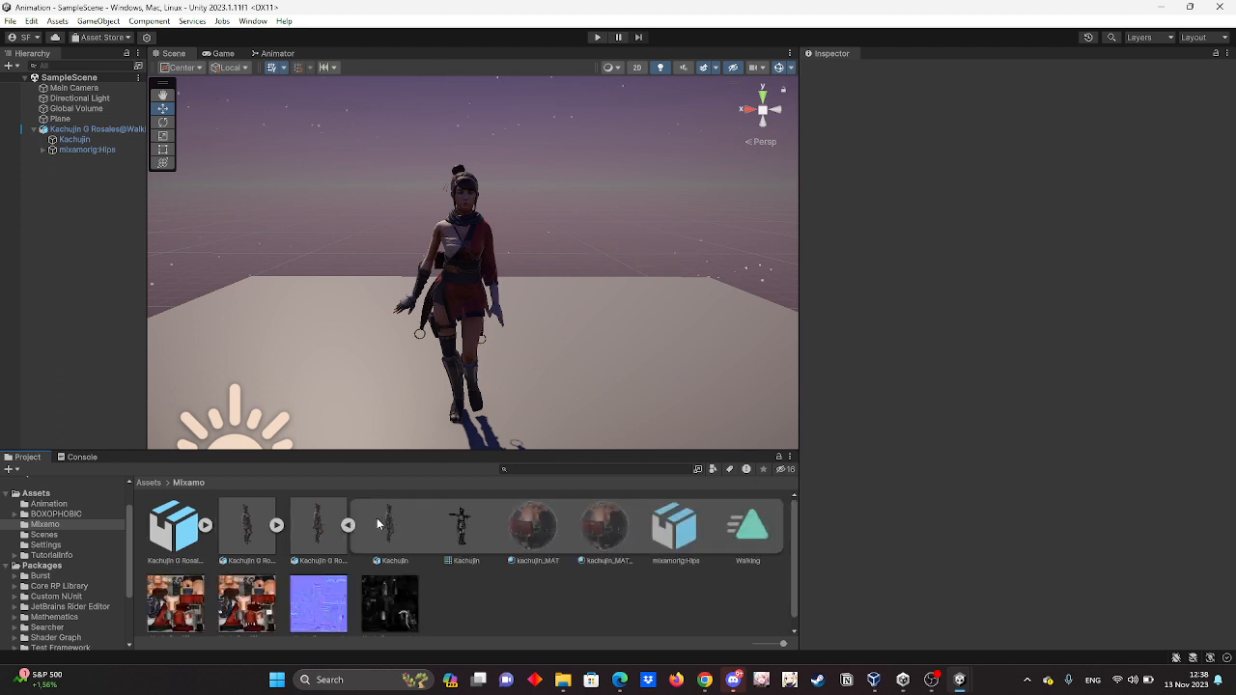
{"action": "left_click", "coordinate": [348, 526]}
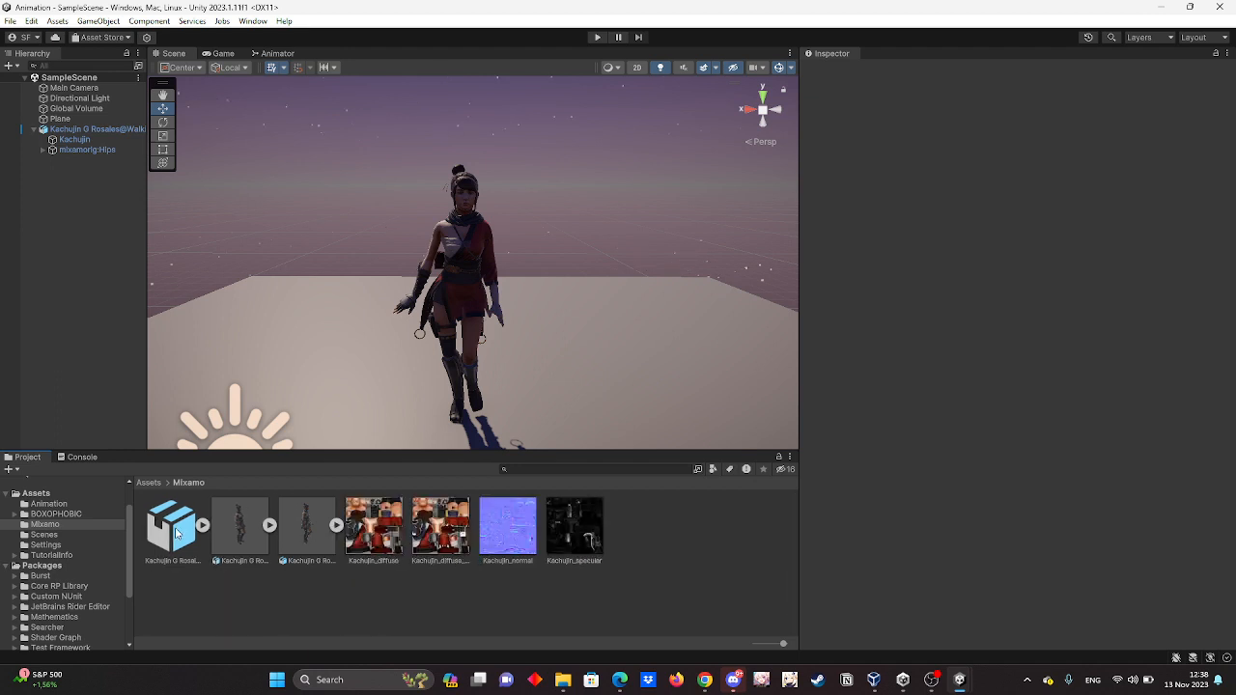
{"action": "left_click", "coordinate": [53, 514]}
{"action": "left_click", "coordinate": [56, 505]}
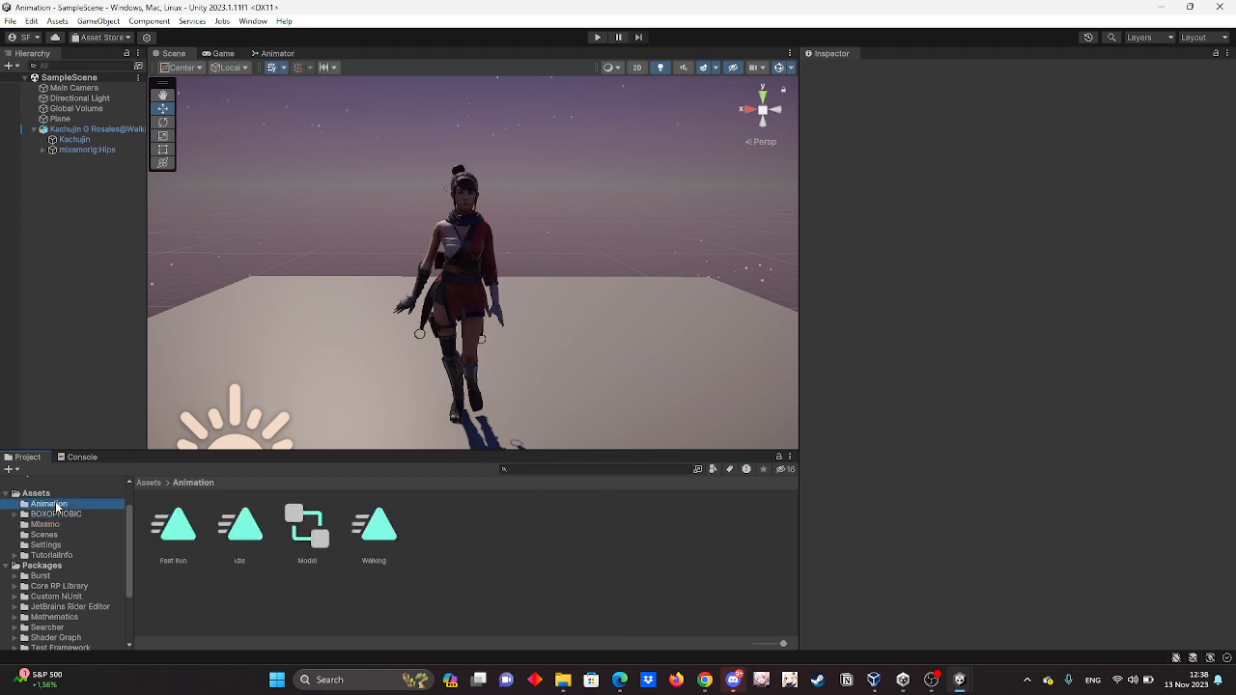